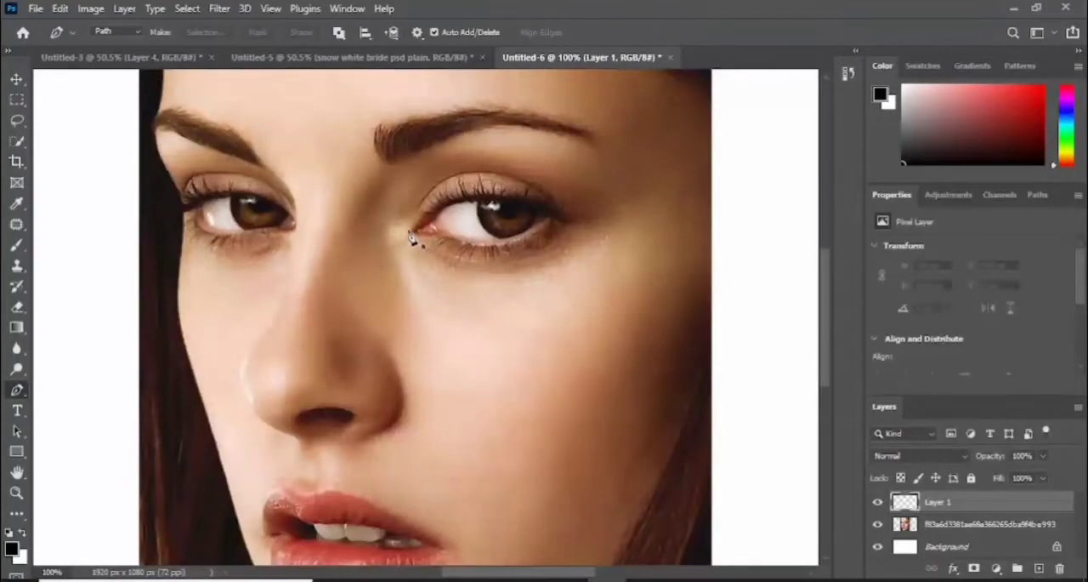
- Draw a closed winged eyeliner path along the right-hand eye's upper lash line with the Pen tool, about 246 by 58 px
click(404, 230)
drag(424, 214, 457, 193)
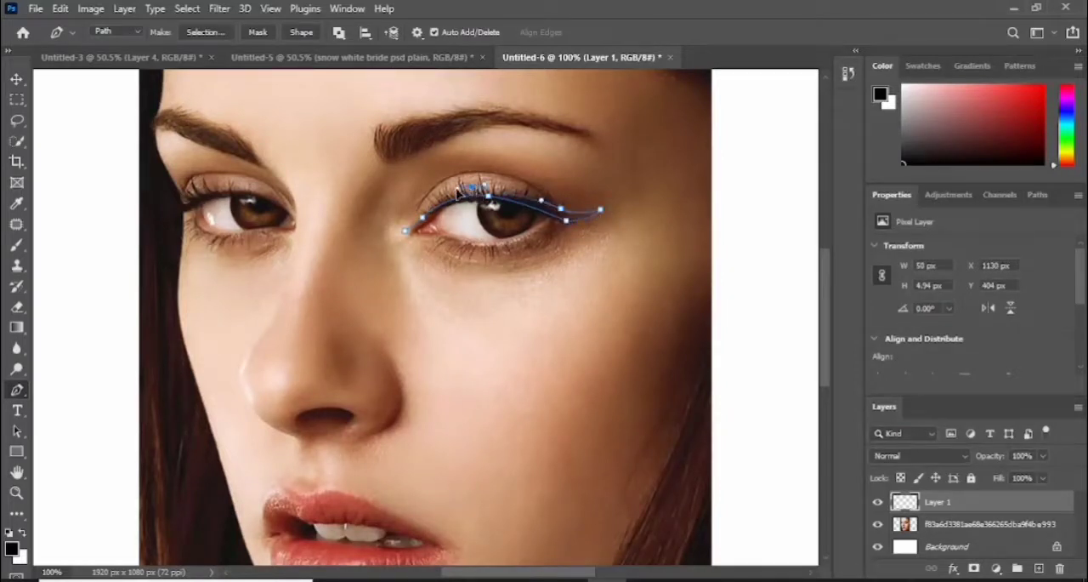
drag(405, 230, 403, 235)
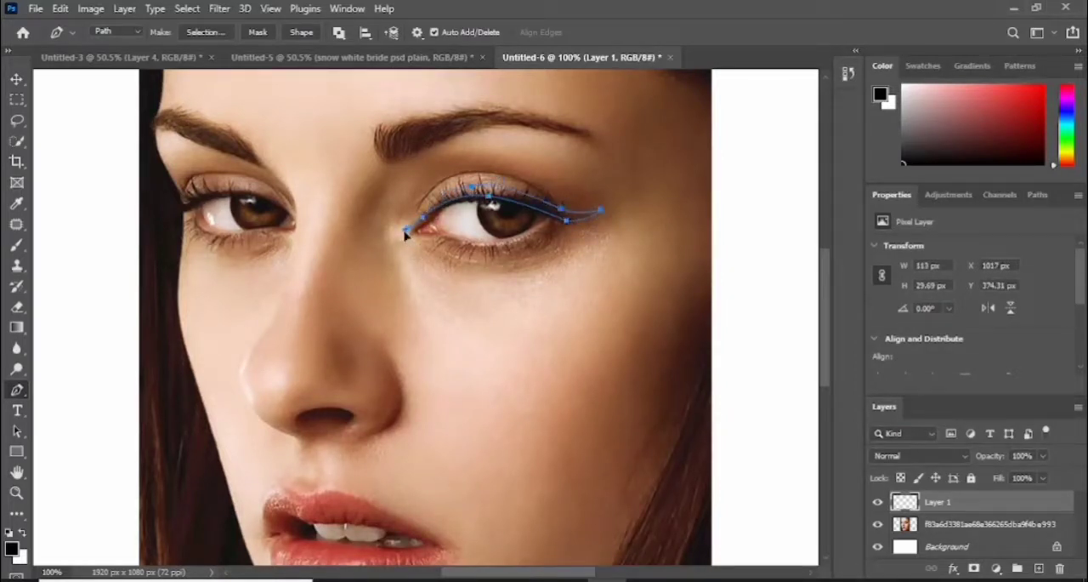
- Fill the upper eyeliner path on Layer 1 with black and dismiss the path outline
right_click(530, 200)
click(561, 294)
click(644, 119)
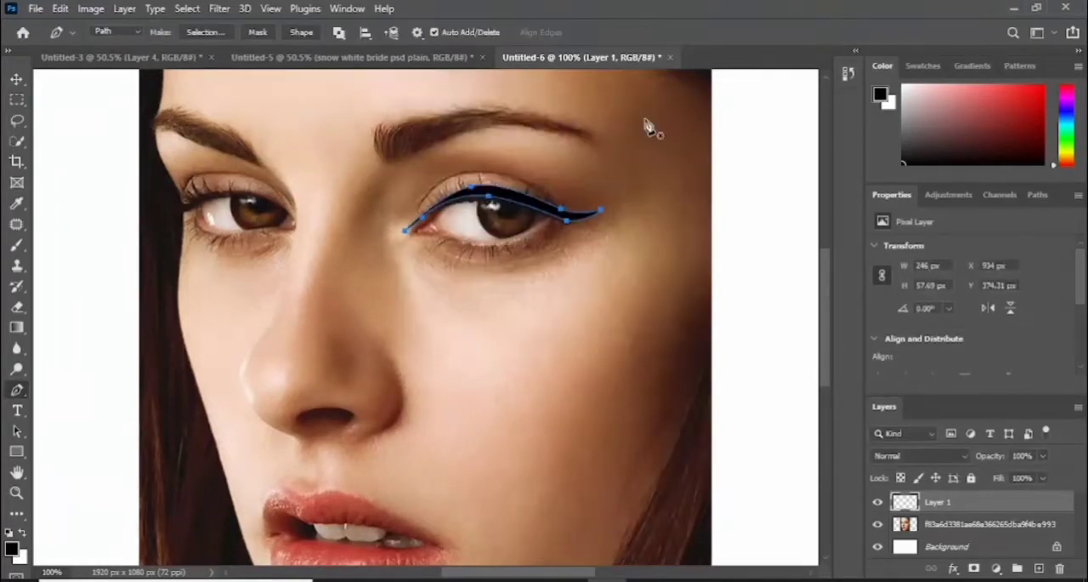
key(Return)
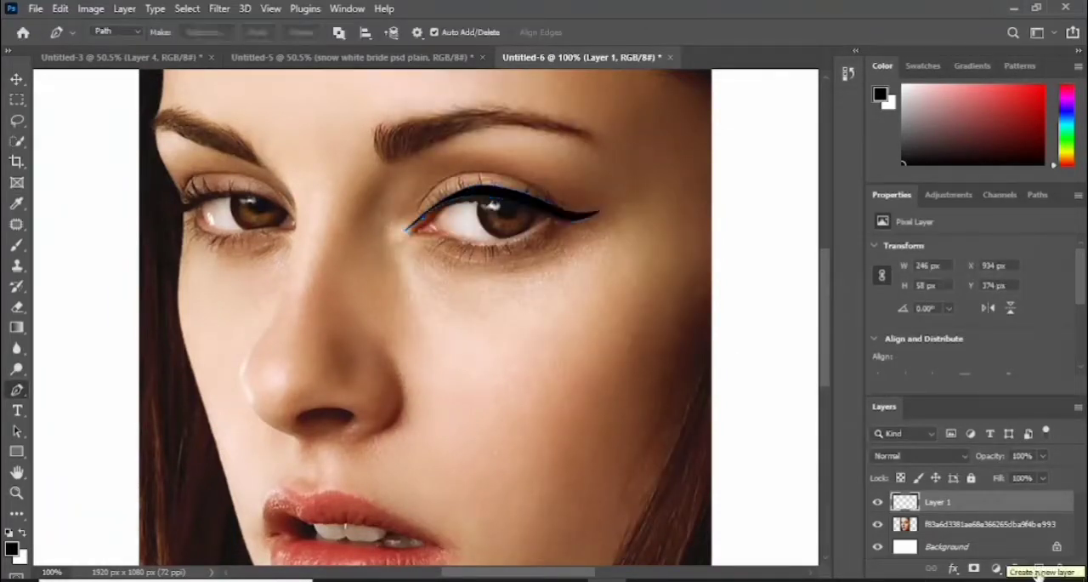
- Create a new layer and draw a closed eyeliner path along the left-hand eye's upper lash line, about 142 by 49 px
click(1039, 570)
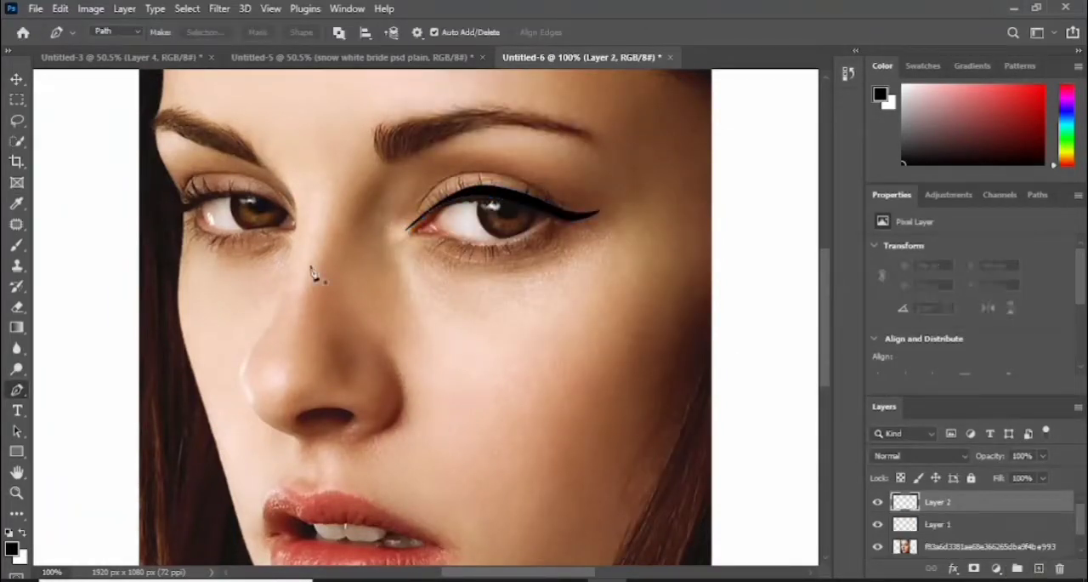
click(294, 221)
drag(256, 195, 184, 204)
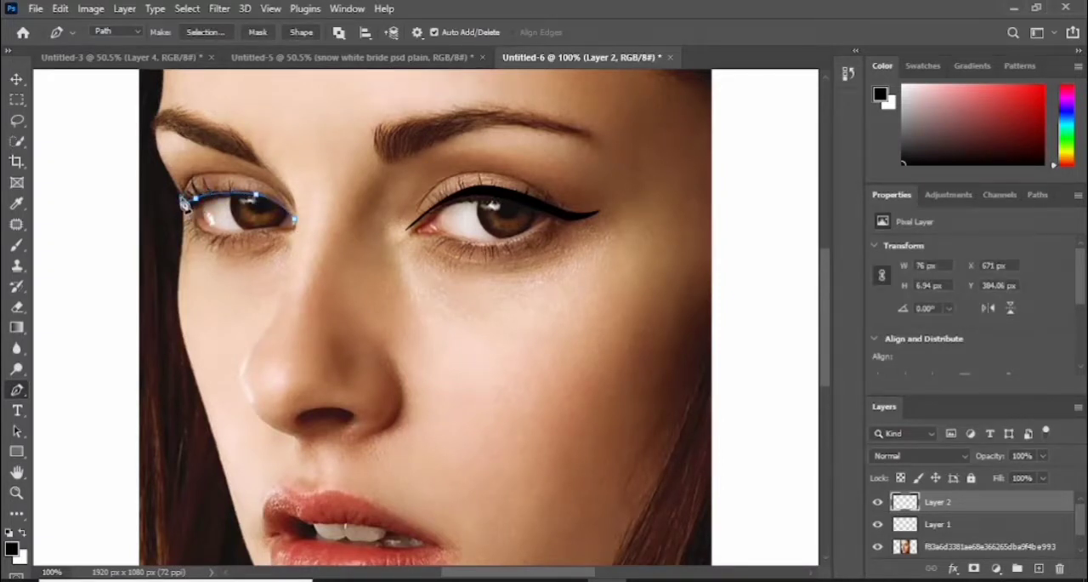
click(182, 199)
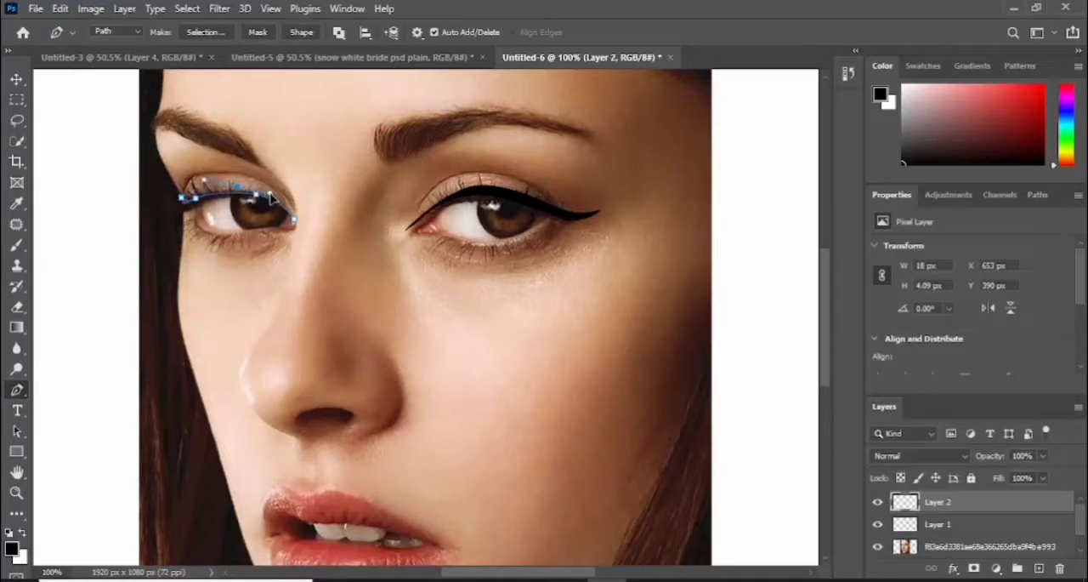
drag(270, 196, 271, 197)
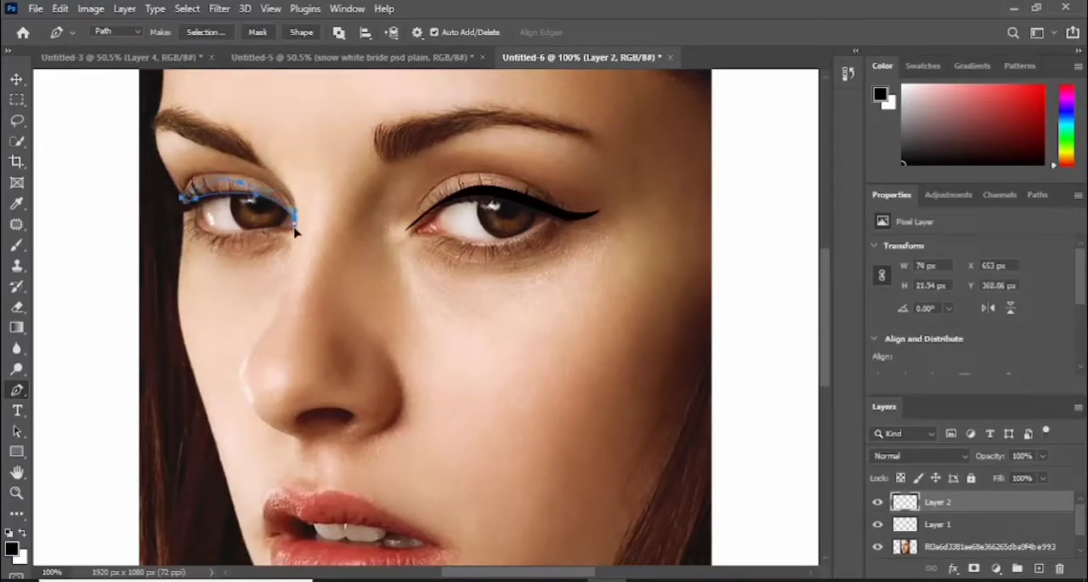
- Refine the left-hand eye's upper eyeliner path by adjusting its outer corner and the curve above the iris
key(ctrl+plus)
drag(485, 573, 449, 574)
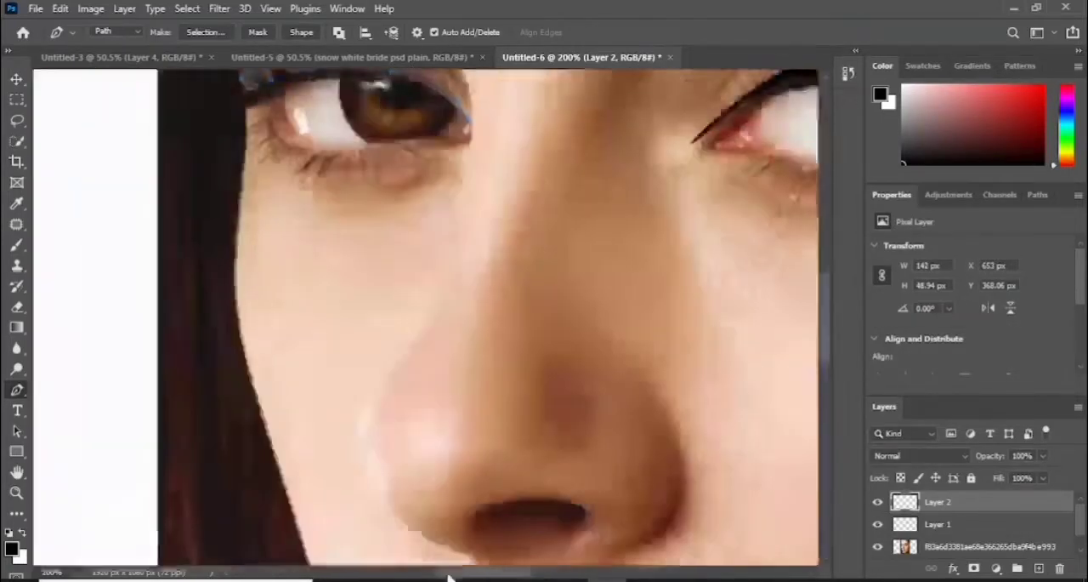
drag(826, 322, 826, 259)
click(244, 424)
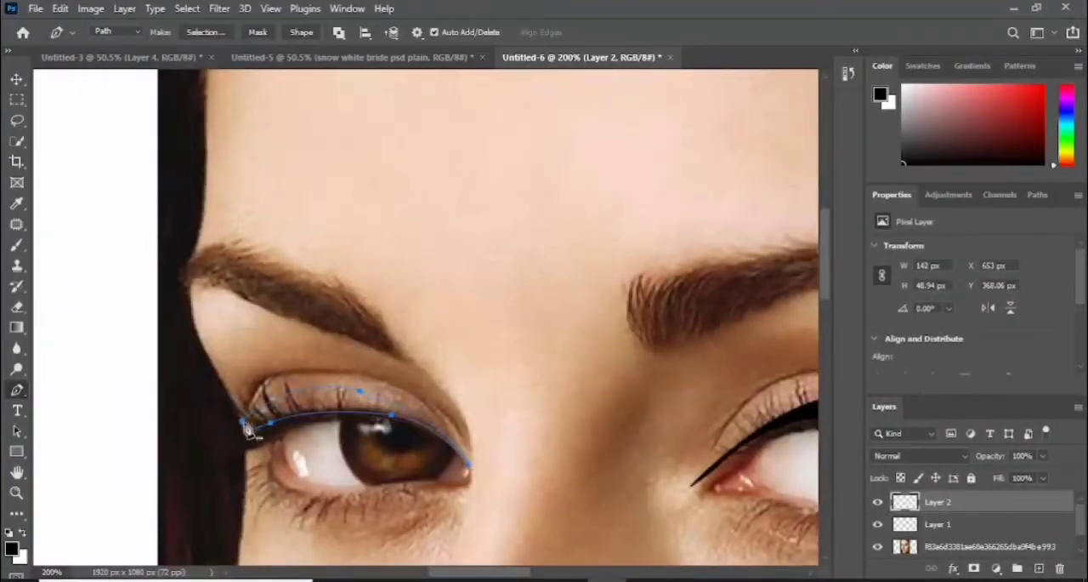
drag(244, 428, 245, 437)
click(387, 417)
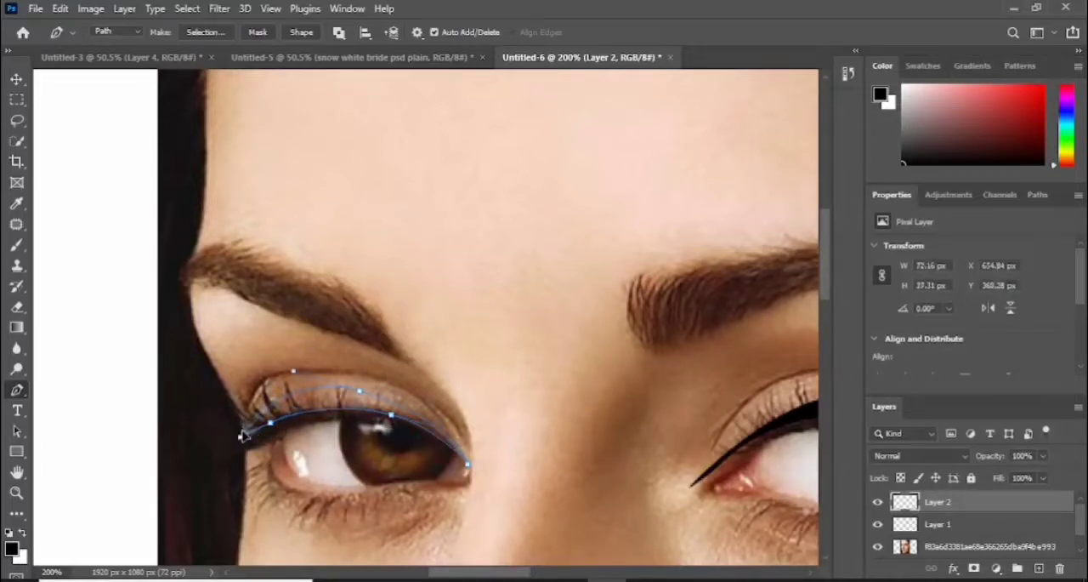
- Fill the left-hand eye's upper eyeliner path on Layer 2 with black and dismiss the path outline
key(ctrl+minus)
right_click(363, 367)
click(399, 98)
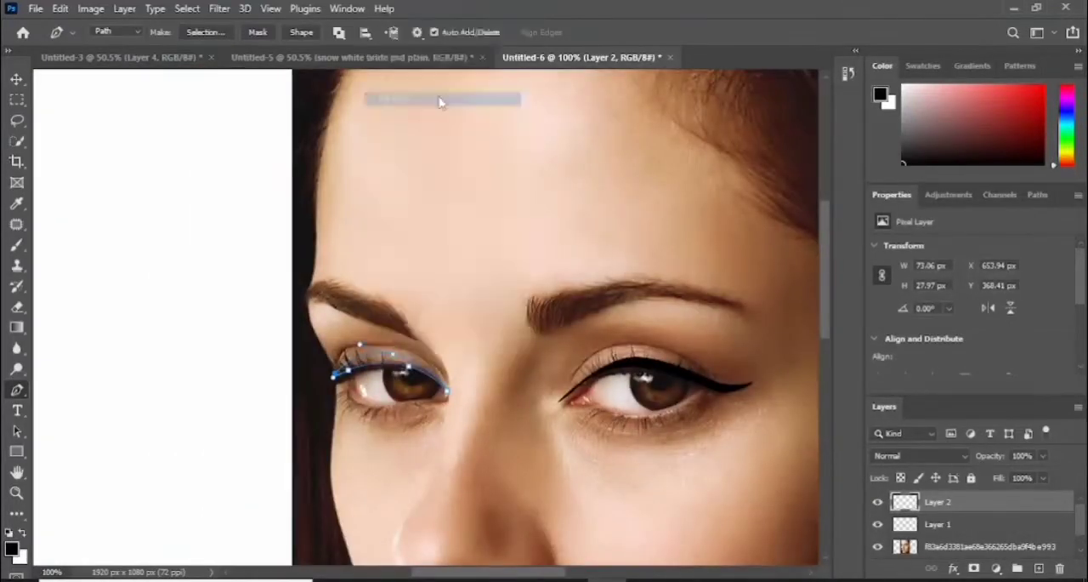
click(644, 123)
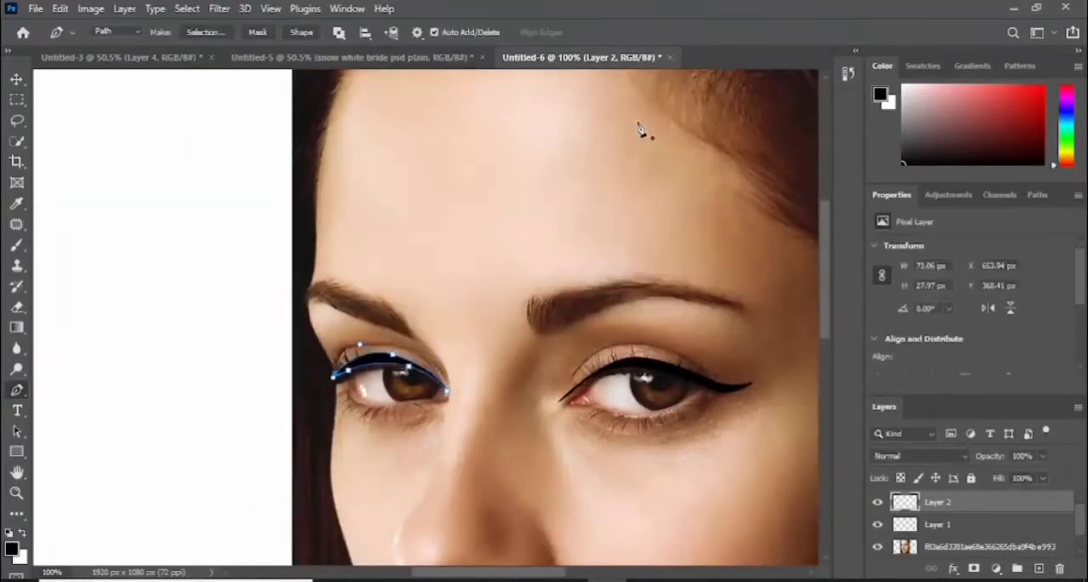
- On Layer 1, draw the upper edge of a lower eyeliner path under the right-hand eye, from inner corner past outer corner
click(938, 523)
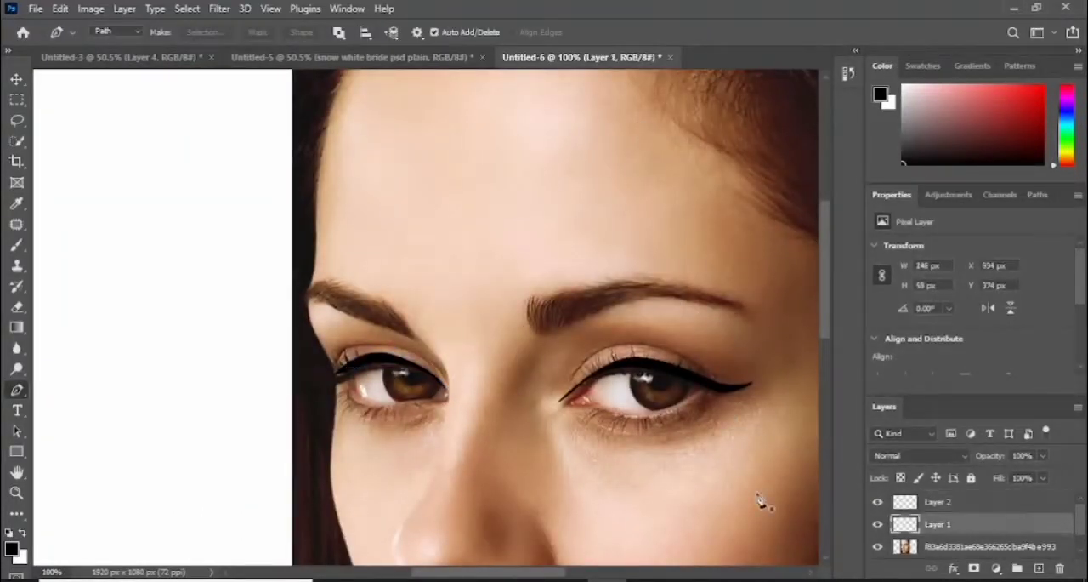
click(552, 415)
key(ctrl+plus)
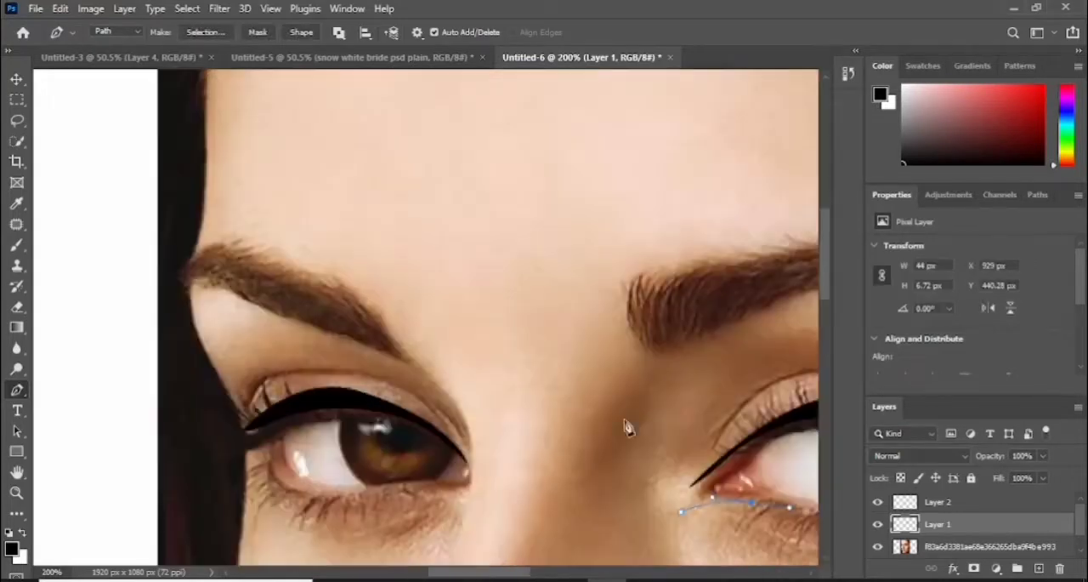
drag(513, 575, 553, 576)
drag(826, 295, 826, 307)
drag(521, 438, 551, 441)
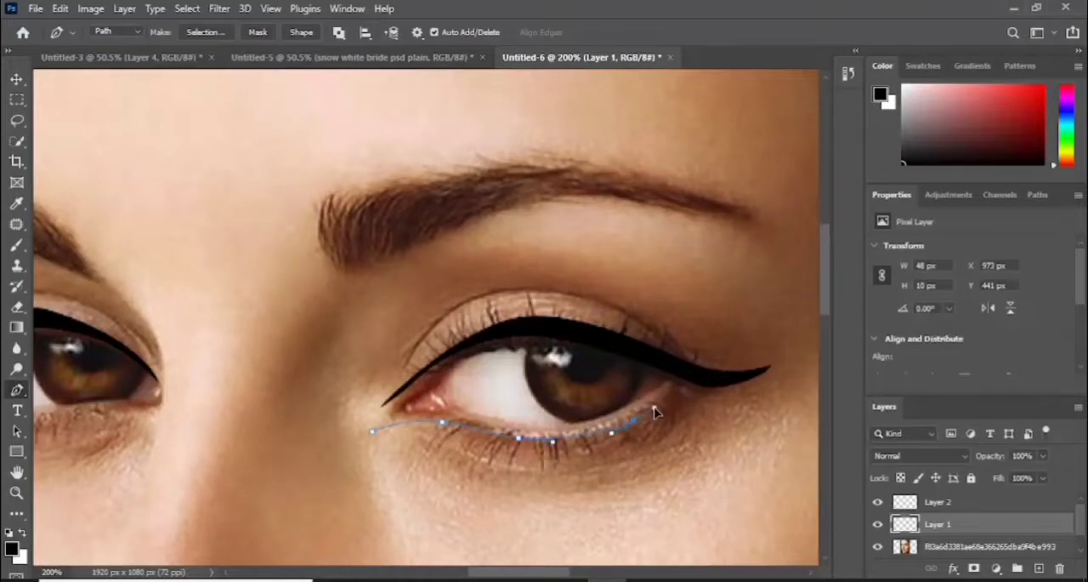
drag(654, 407, 636, 426)
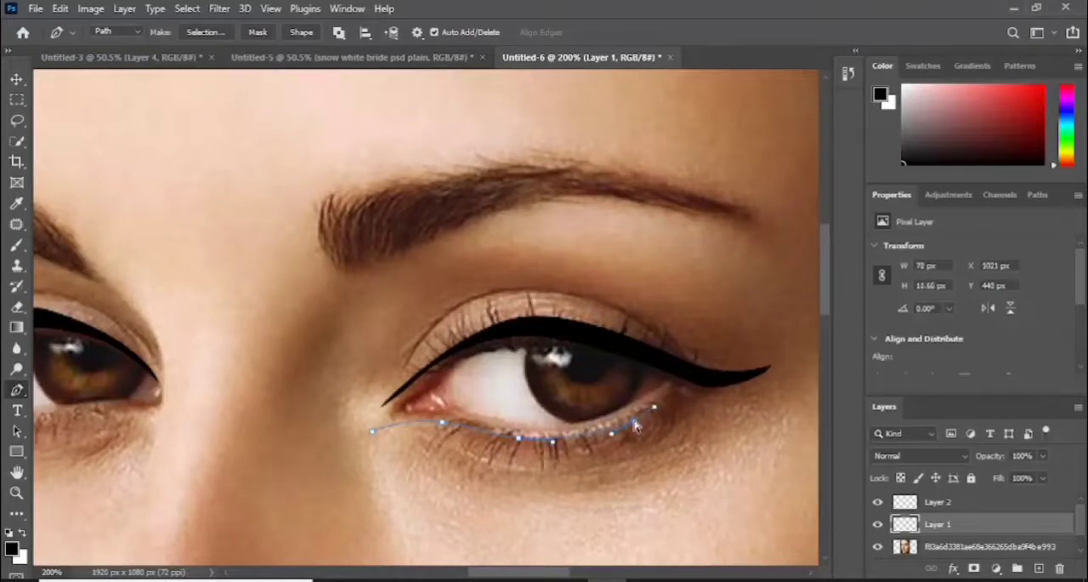
click(675, 397)
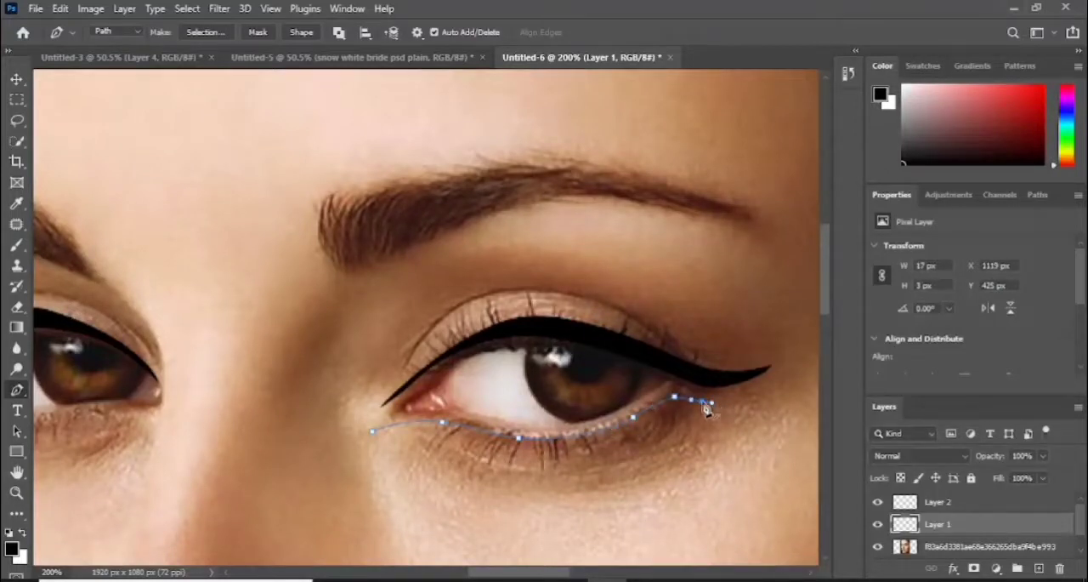
alt+click(703, 402)
- Draw the lower edge of the right-hand eye's lower liner back to its inner corner, closing the path and smoothing its middle curve
drag(614, 443, 573, 446)
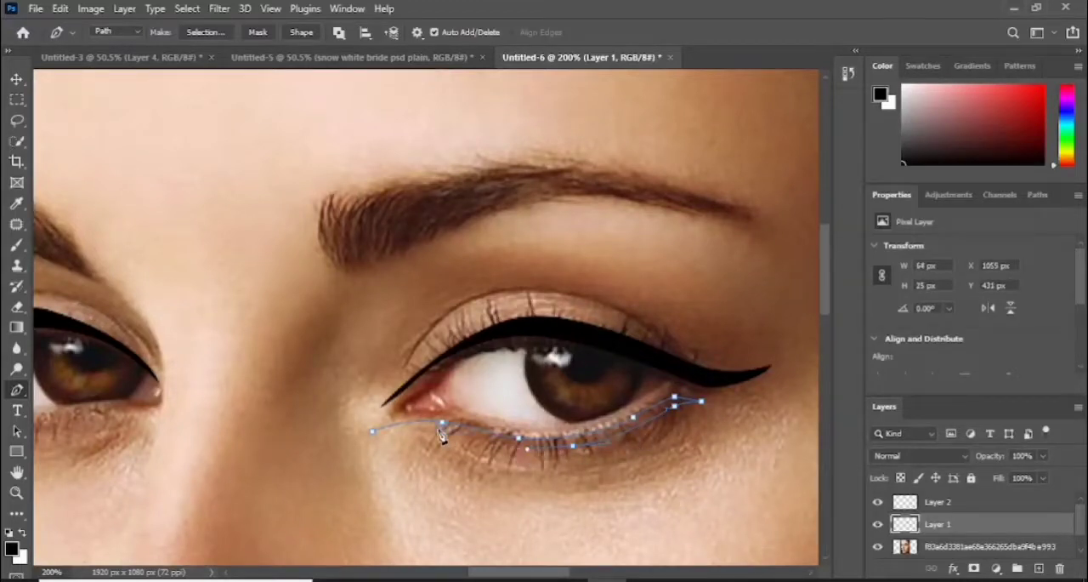
drag(428, 426, 357, 441)
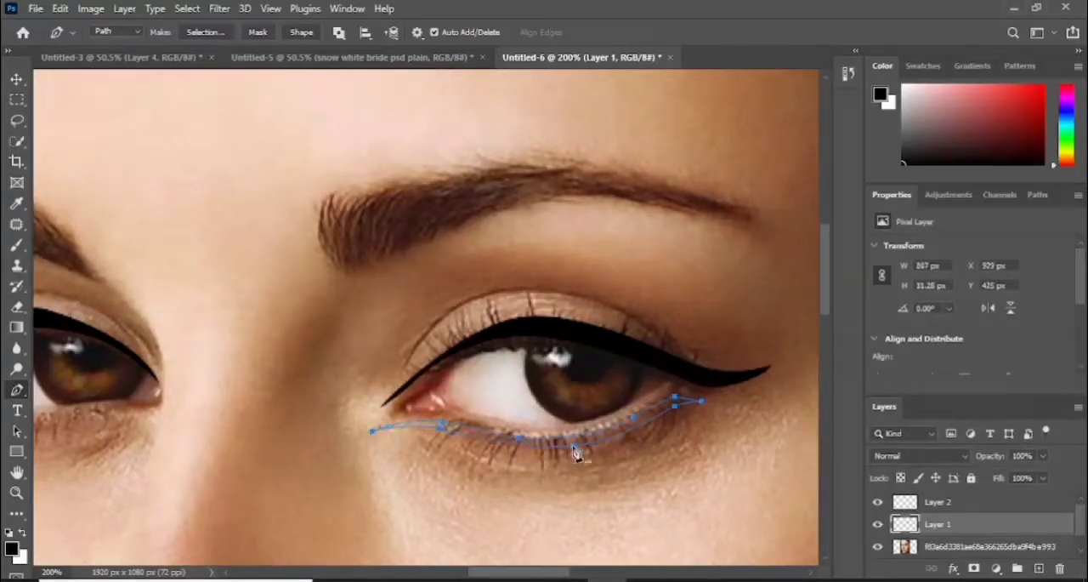
drag(574, 446, 562, 448)
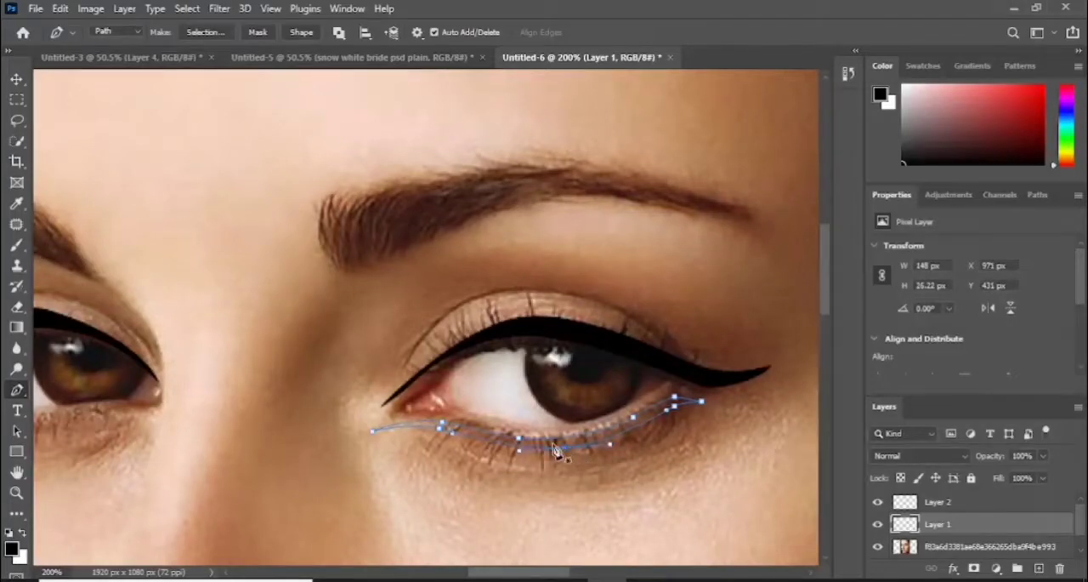
- Fill the right-hand eye's lower eyeliner path with black on Layer 1 and dismiss the path outline
right_click(554, 450)
click(595, 185)
click(646, 121)
click(956, 519)
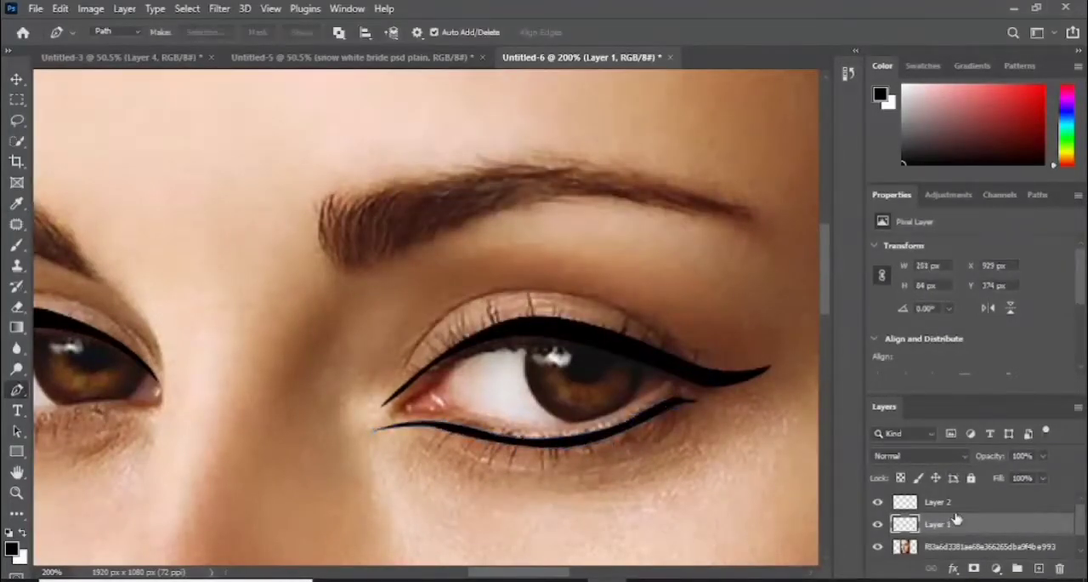
- On Layer 2, draw the upper edge of a lower eyeliner path beneath the left-hand eye, from inner to outer corner
key(ctrl+0)
key(ctrl+1)
click(940, 502)
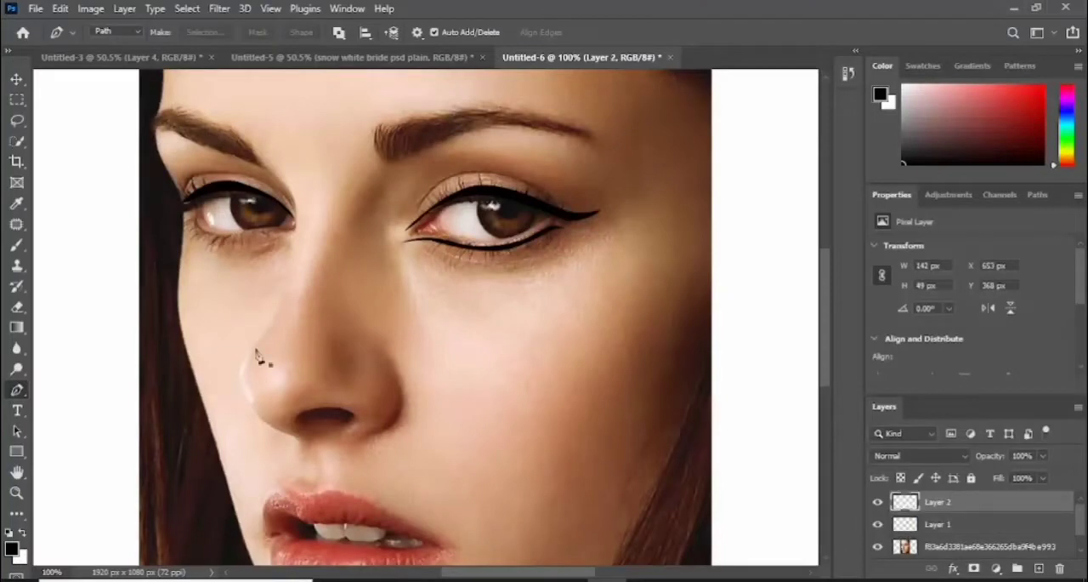
key(ctrl+plus)
drag(505, 571, 471, 571)
drag(826, 336, 826, 310)
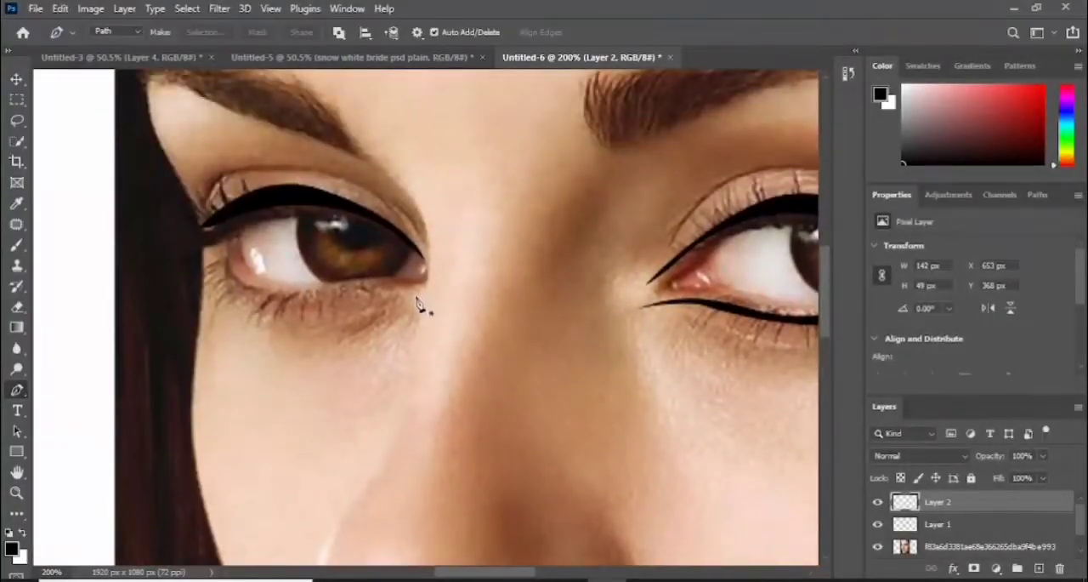
click(416, 295)
drag(332, 296, 331, 299)
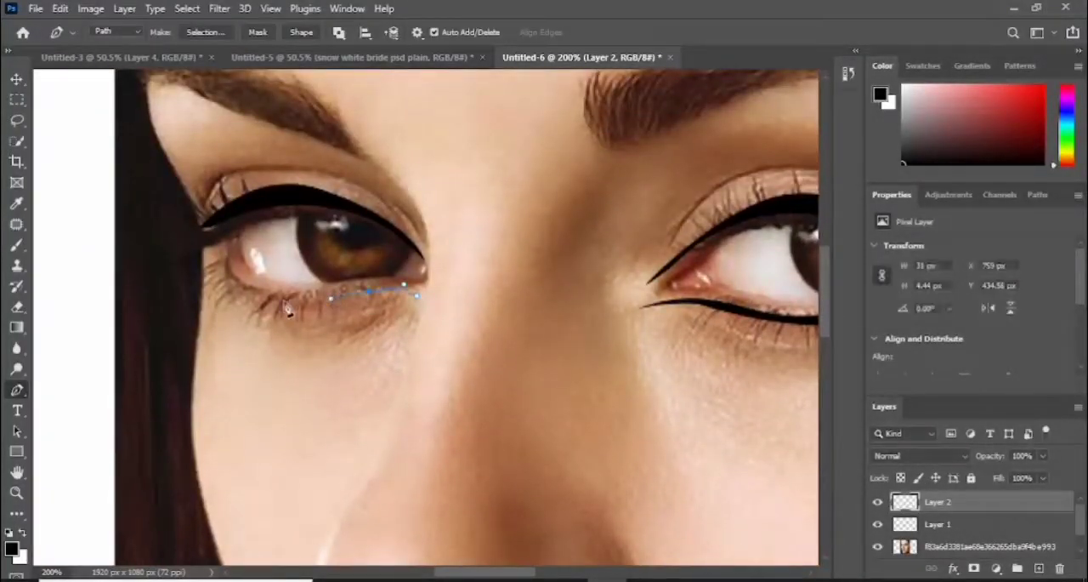
drag(266, 295, 255, 293)
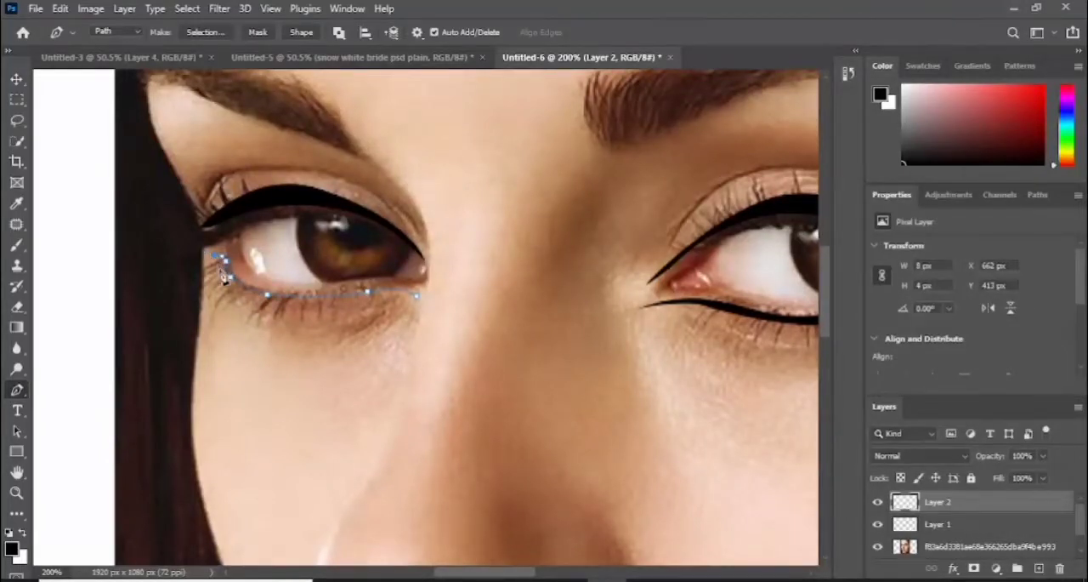
- Extend the left-hand eye's lower liner tip outward and draw its lower edge back to the inner corner, closing the path
key(ctrl+plus)
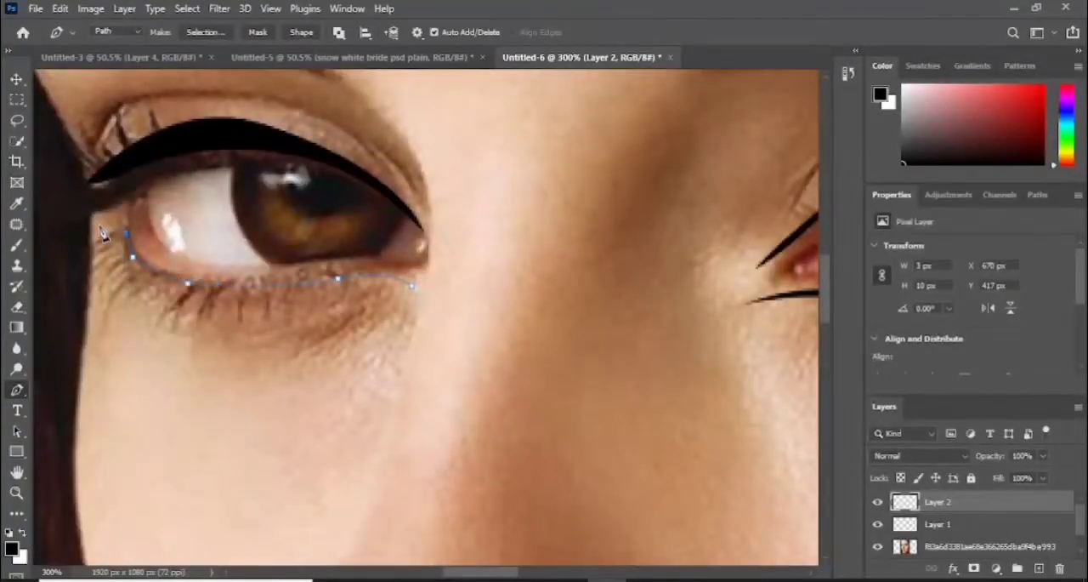
drag(91, 226, 127, 261)
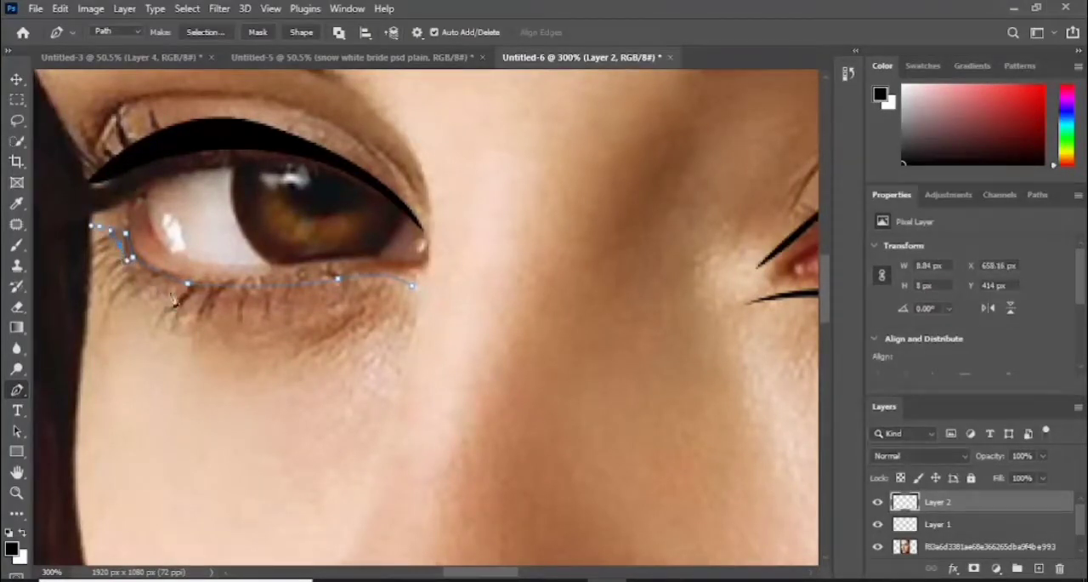
click(344, 291)
drag(413, 285, 420, 288)
ctrl+click(361, 294)
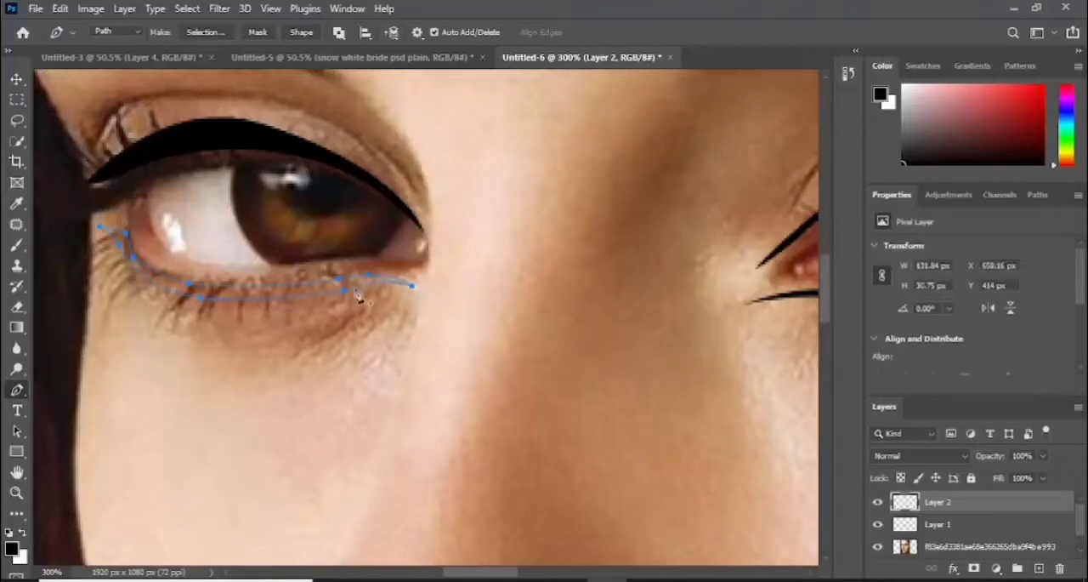
- Adjust the anchor points of the left-hand eye's lower eyeliner path to thin the line and reshape its outer tip
ctrl+drag(344, 292, 338, 288)
ctrl+drag(200, 304, 195, 299)
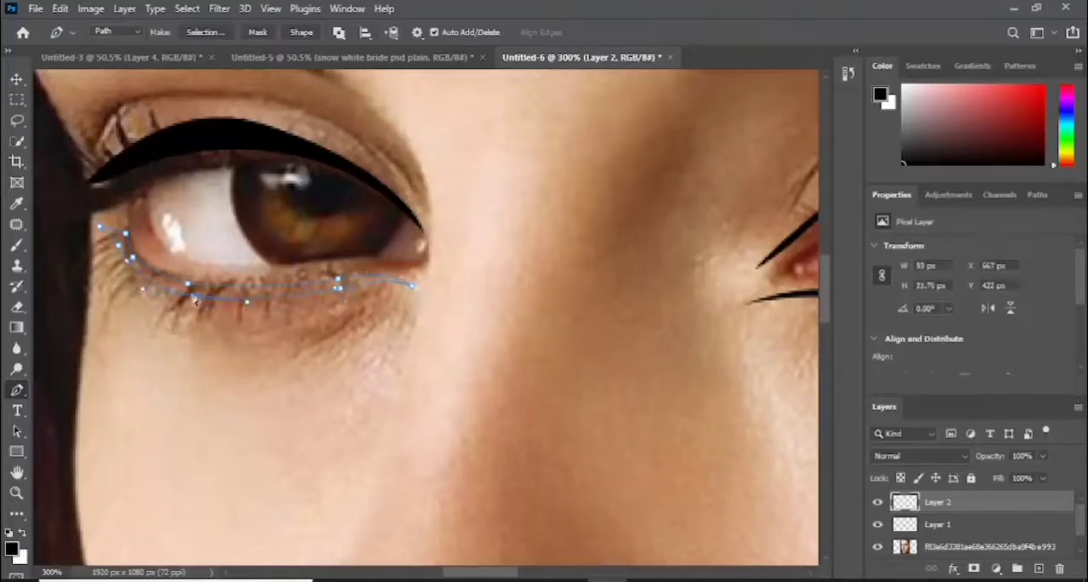
ctrl+drag(122, 253, 118, 251)
ctrl+click(135, 258)
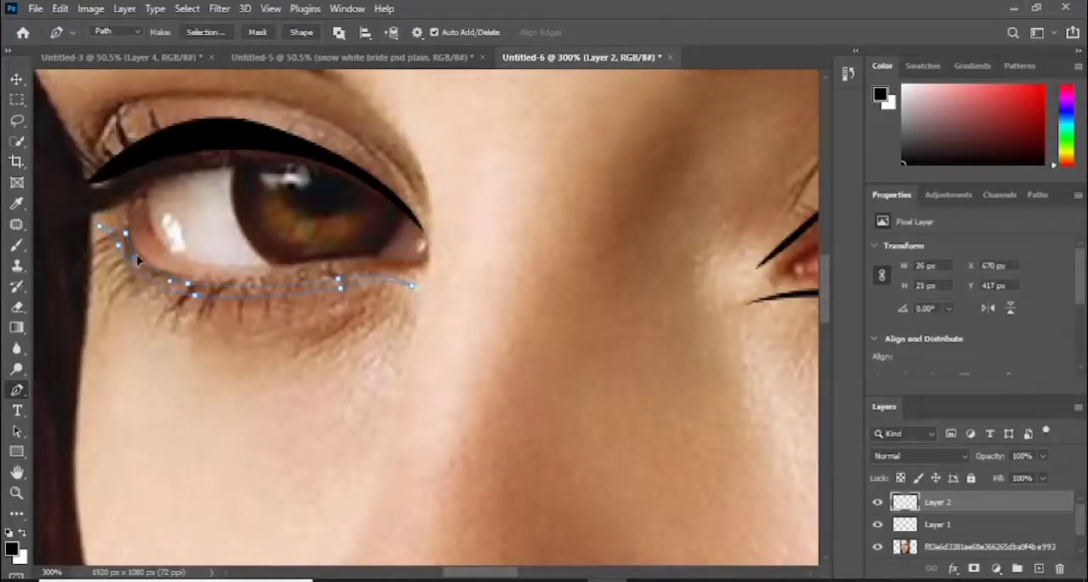
ctrl+drag(186, 285, 184, 281)
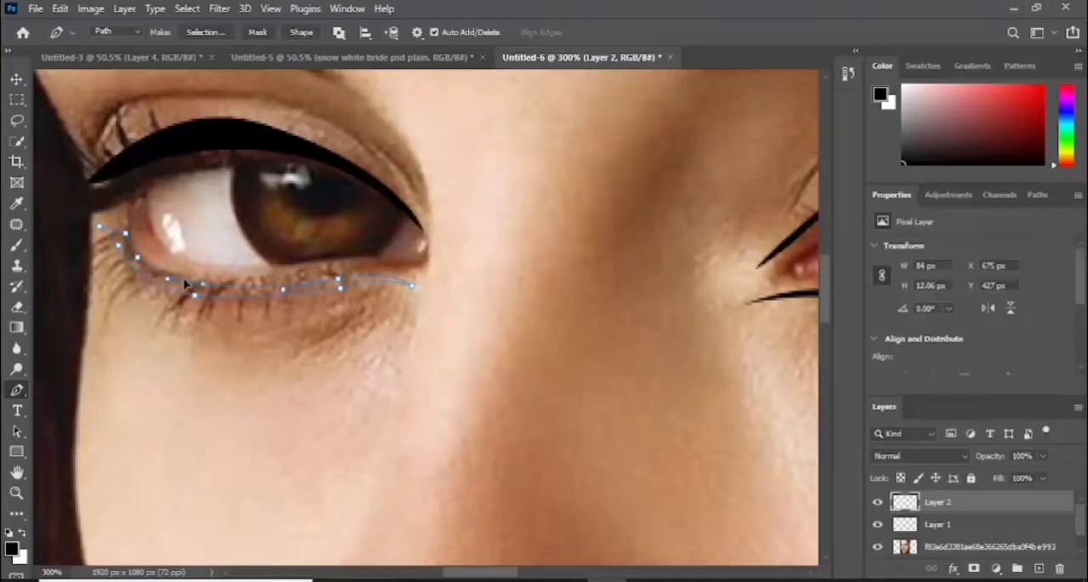
ctrl+click(340, 284)
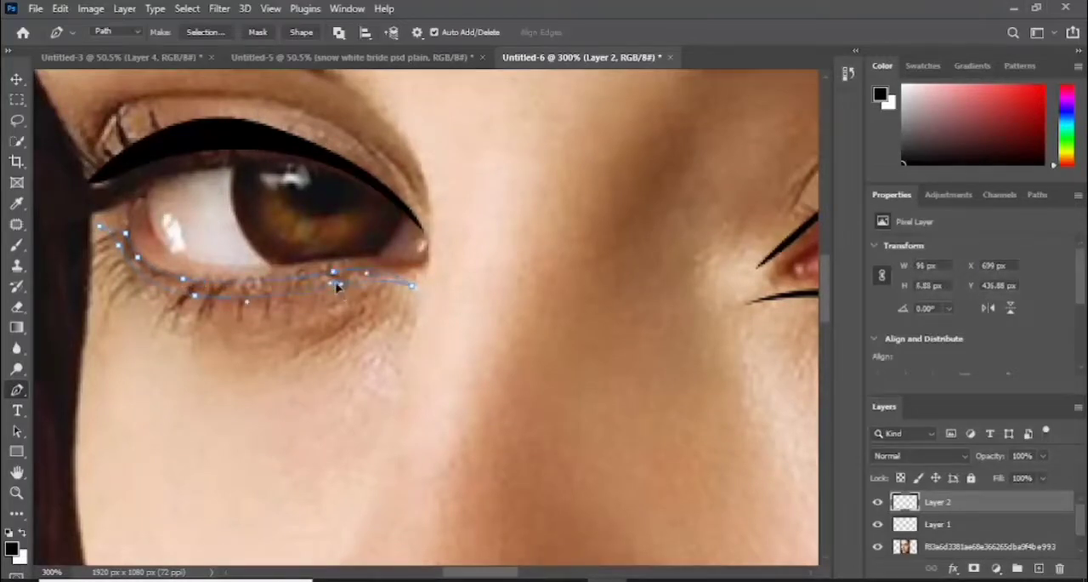
ctrl+click(99, 230)
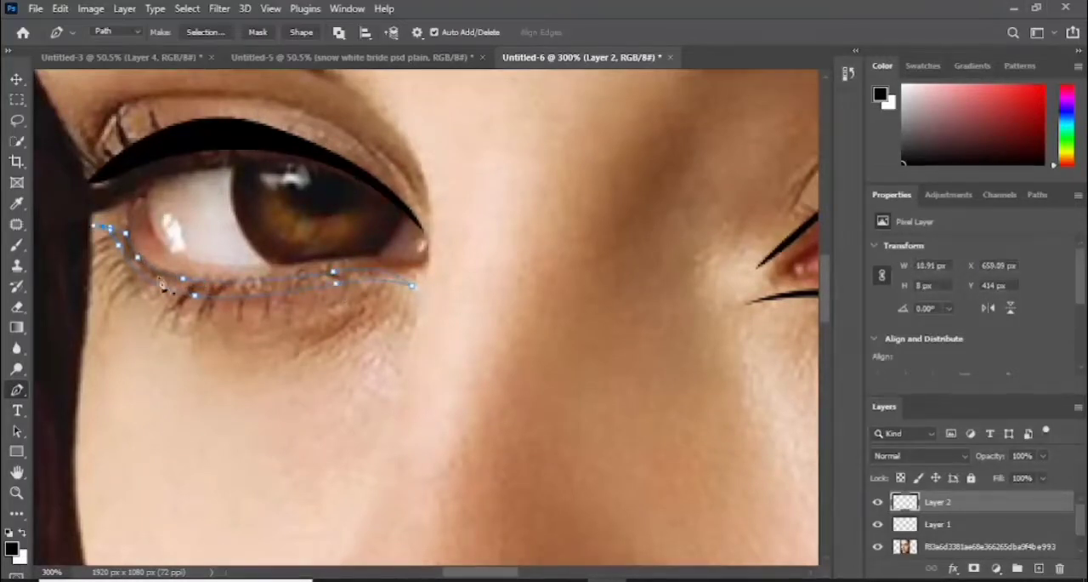
- Fill the left-hand eye's lower eyeliner path on Layer 2 with black and dismiss the path outline
right_click(160, 225)
click(248, 322)
key(Return)
- Add a new layer above Layer 2 and set the foreground color to a strong blue
key(ctrl+0)
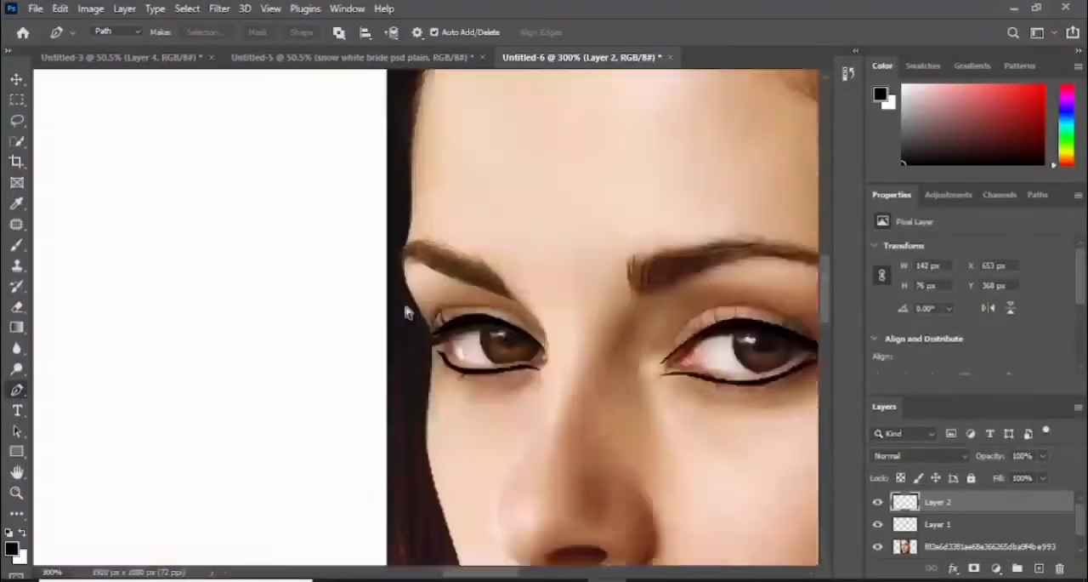
scroll(407, 312, up, 2)
scroll(408, 313, down, 1)
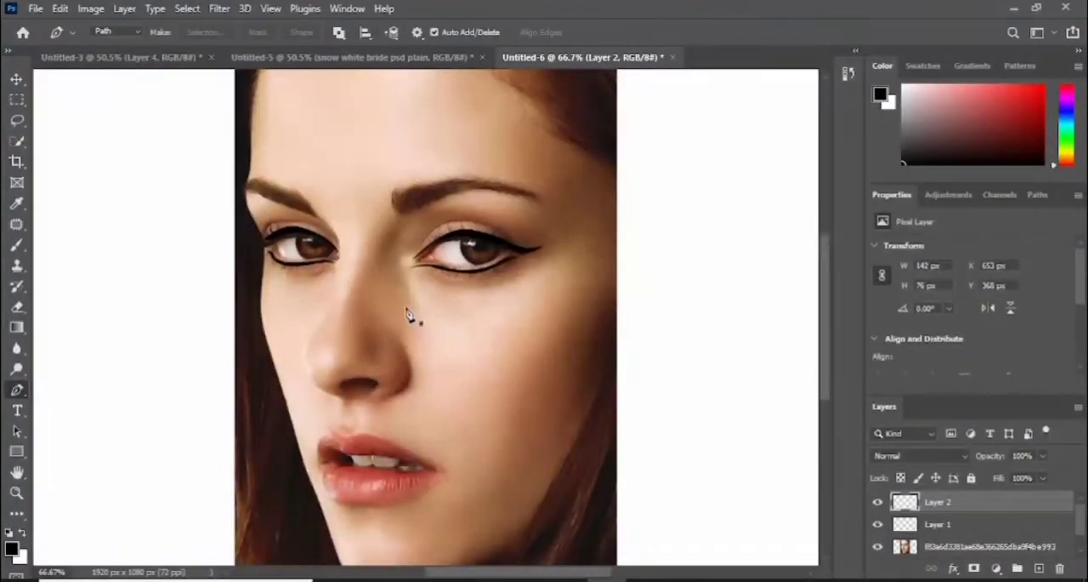
click(1039, 568)
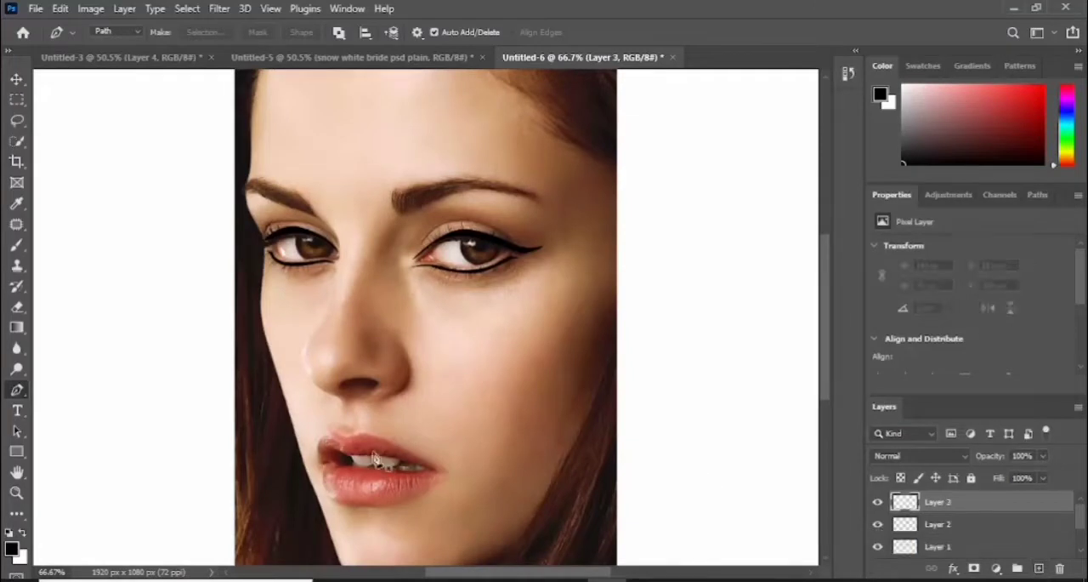
click(12, 548)
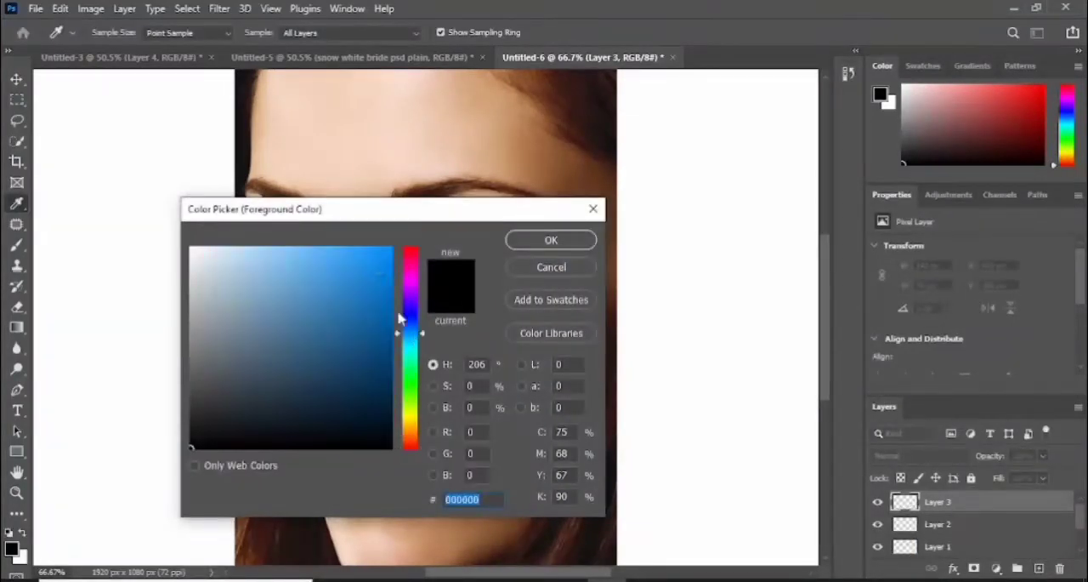
click(374, 260)
click(381, 287)
click(547, 241)
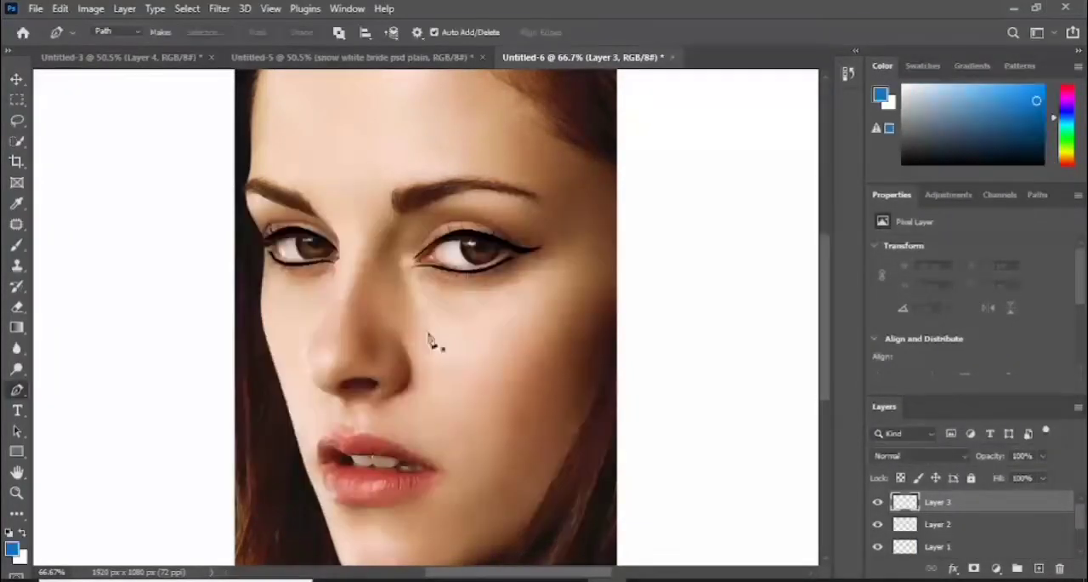
- On Layer 3, draw a closed eyeshadow path over the right-hand eye's upper lid, following the liner from inner corner to wing tip
scroll(432, 336, up, 1)
click(409, 226)
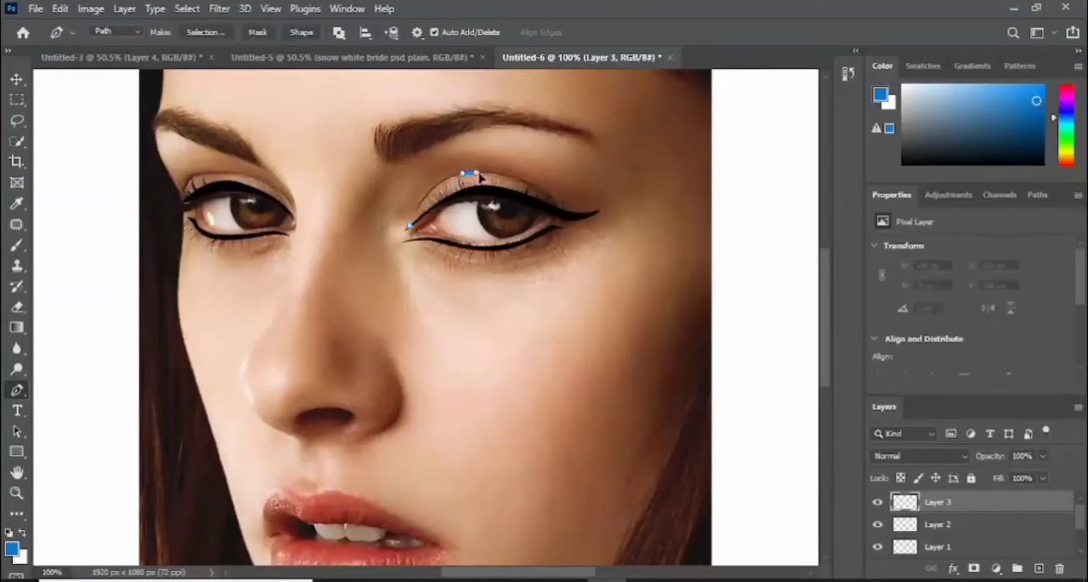
drag(469, 175, 548, 210)
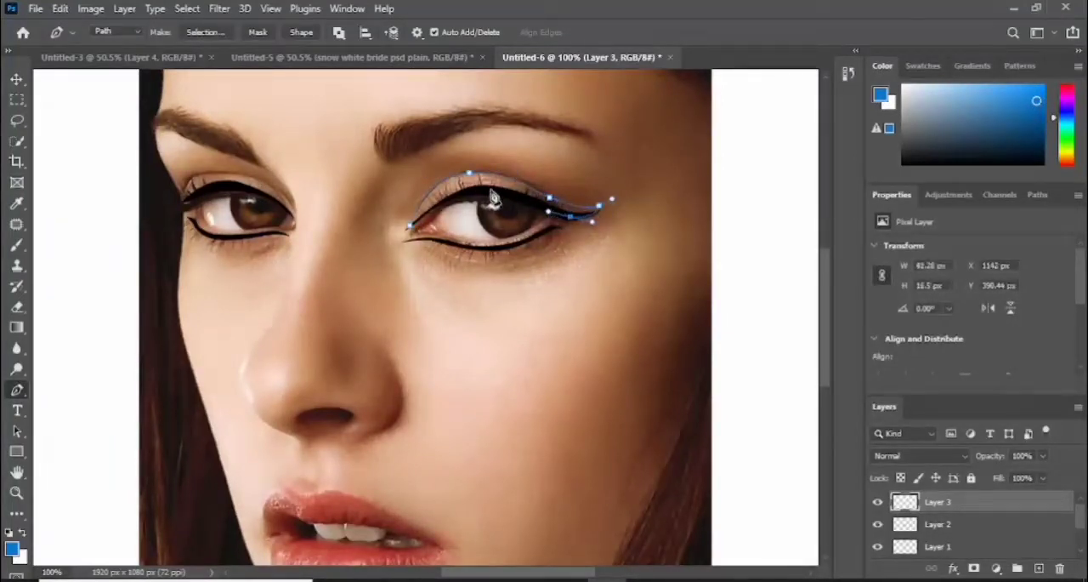
drag(477, 192, 456, 197)
click(410, 227)
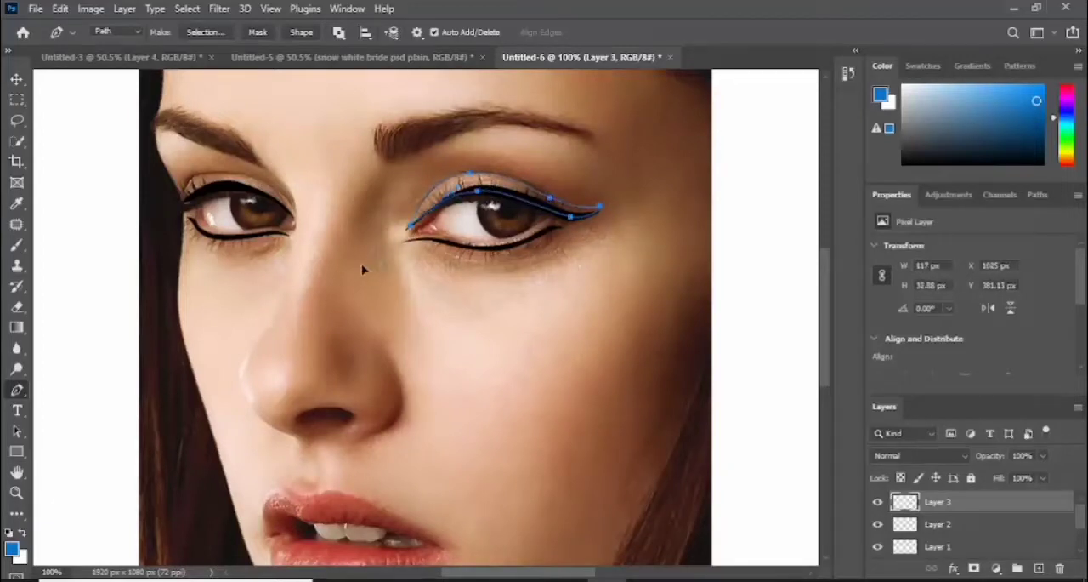
drag(362, 266, 362, 266)
drag(411, 228, 406, 230)
- Fill the right-hand eye's eyeshadow path with the blue foreground color at 100% opacity and dismiss the path outline
right_click(478, 189)
click(523, 274)
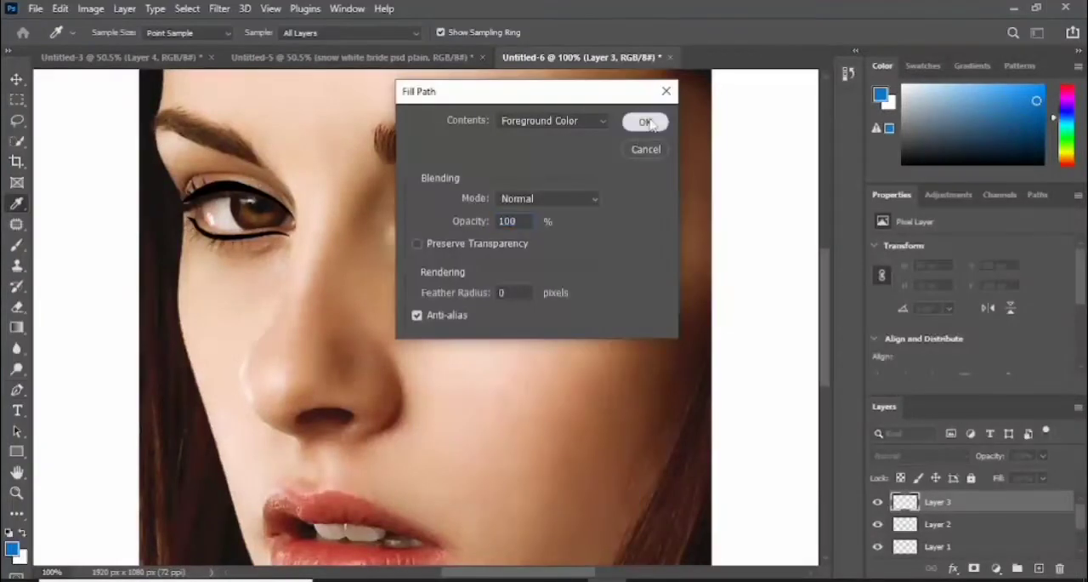
click(649, 119)
key(Delete)
key(Delete)
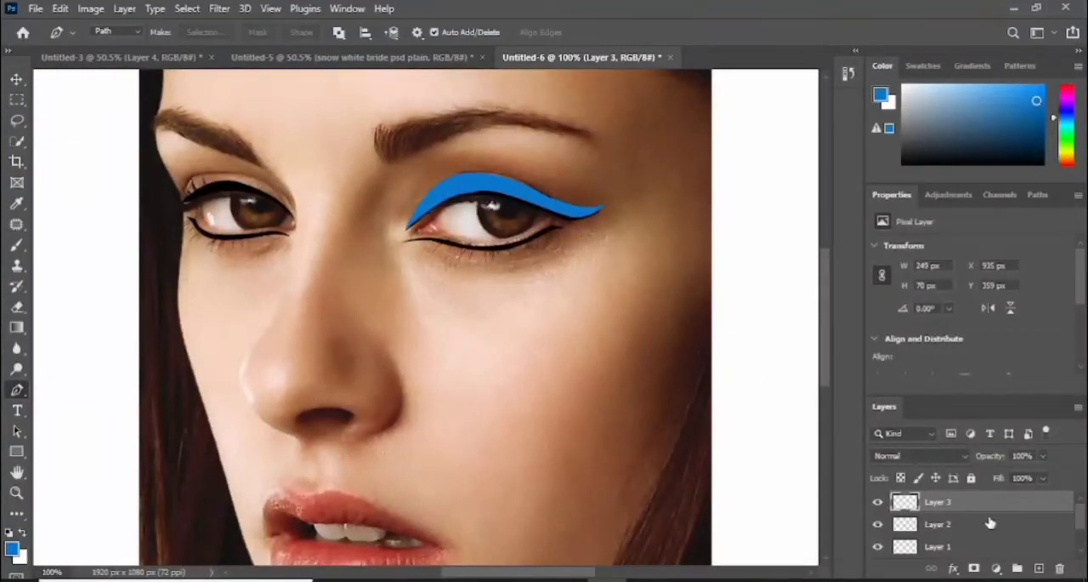
- Move Layer 3 below Layer 1 in the layer stack, and add a new layer directly above Layer 1
scroll(978, 510, down, 2)
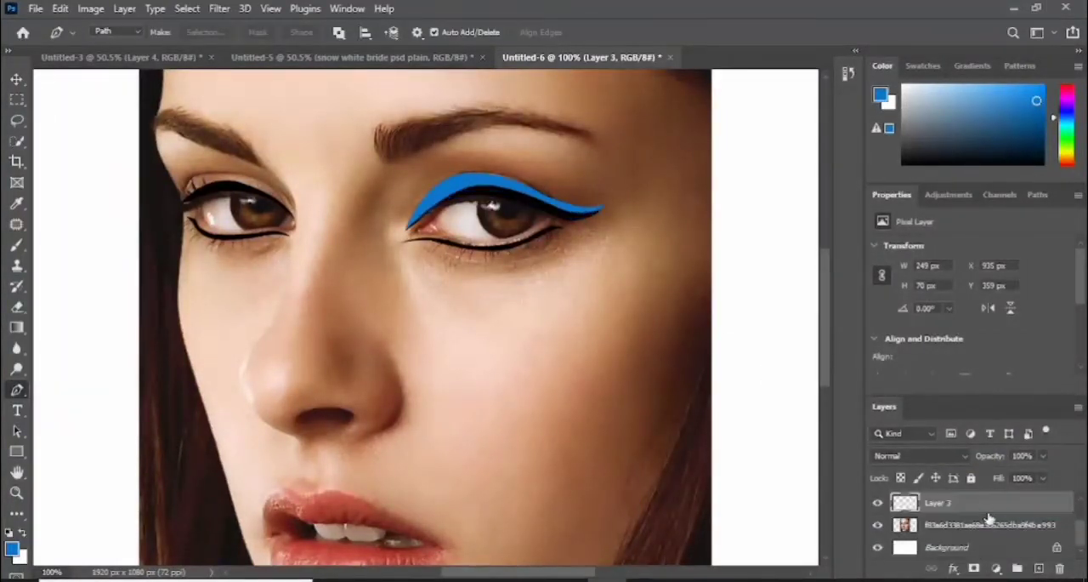
drag(1080, 533, 1083, 508)
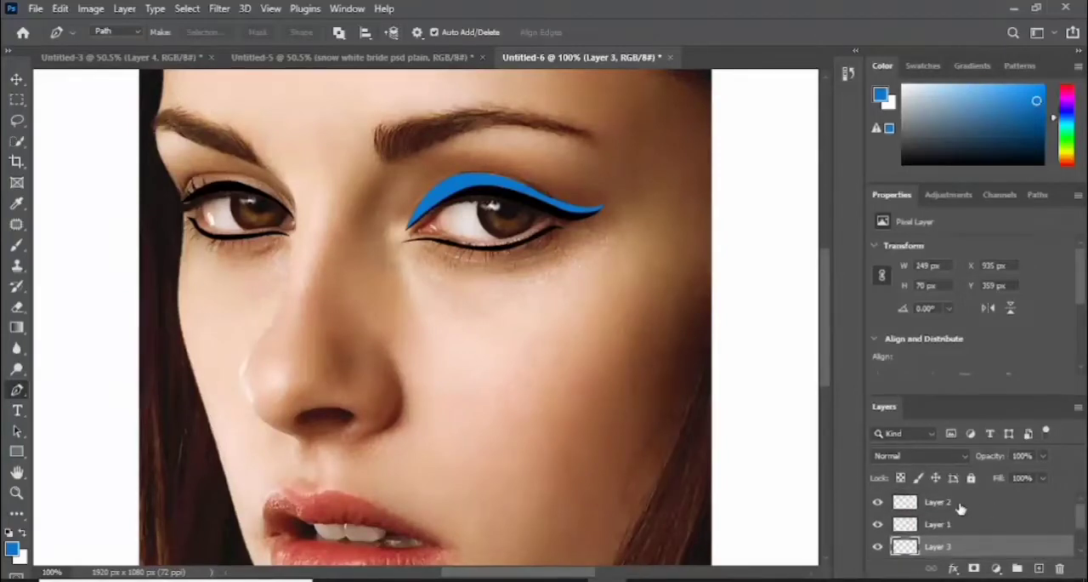
click(960, 508)
click(965, 524)
click(1039, 569)
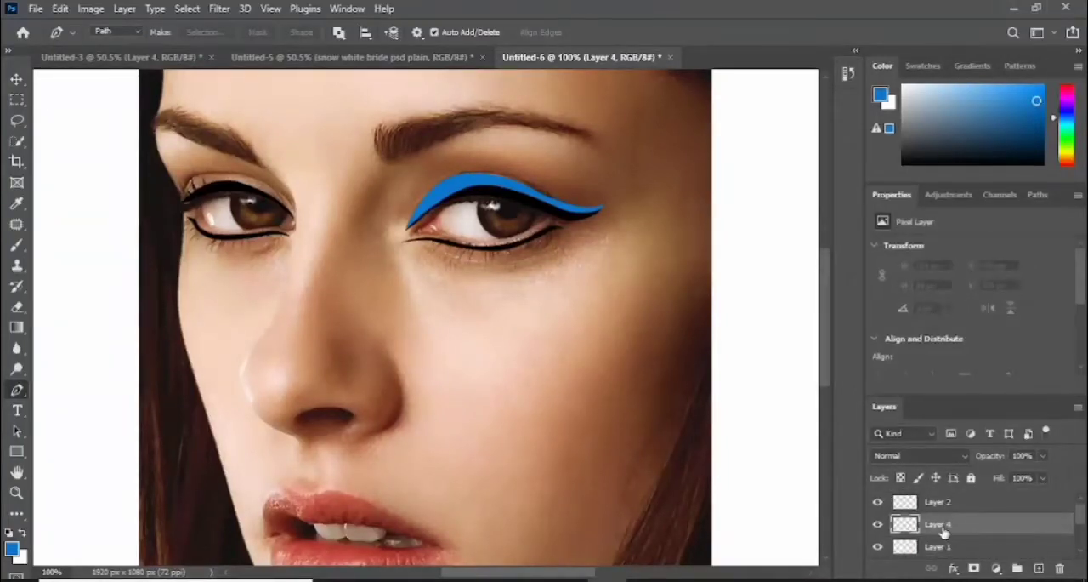
- On Layer 4, draw a closed eyeshadow path over the left-hand eye's upper lid, between the liner and the eyelid crease
key(ctrl+plus)
drag(491, 573, 442, 573)
drag(828, 342, 829, 307)
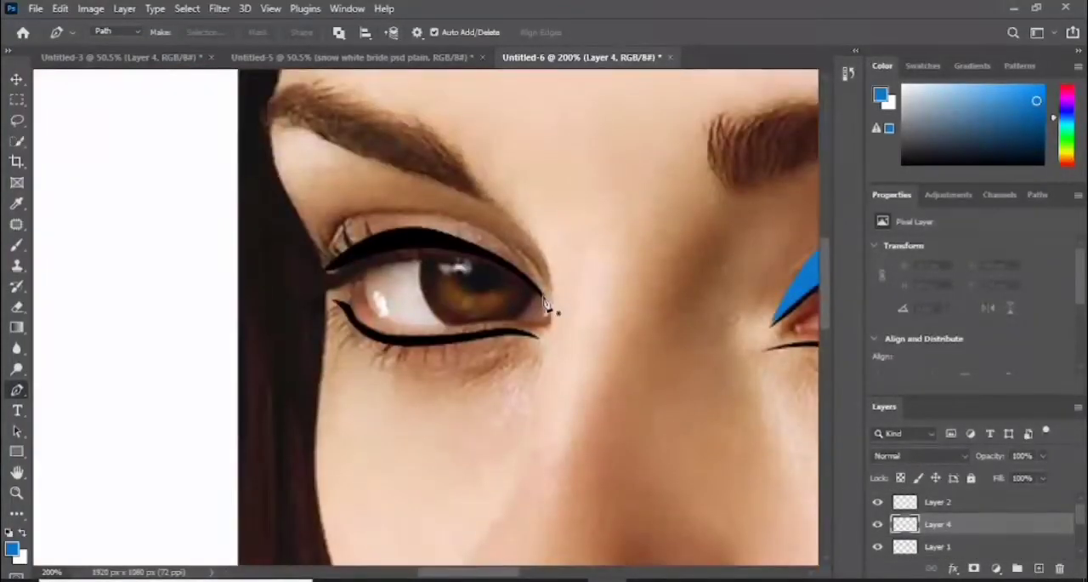
click(546, 301)
drag(454, 245, 323, 270)
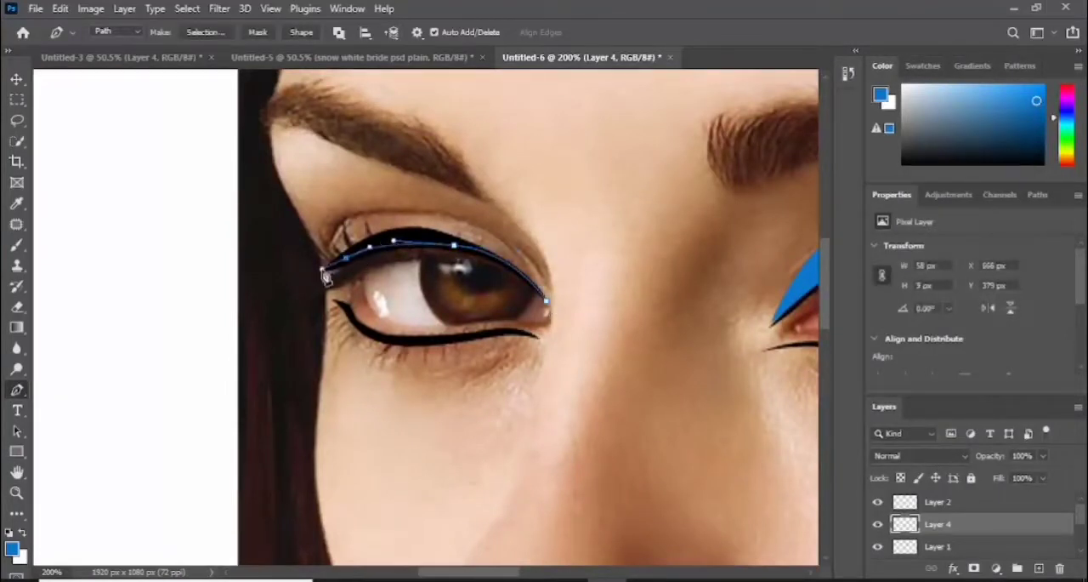
click(320, 263)
drag(347, 221, 525, 256)
click(546, 300)
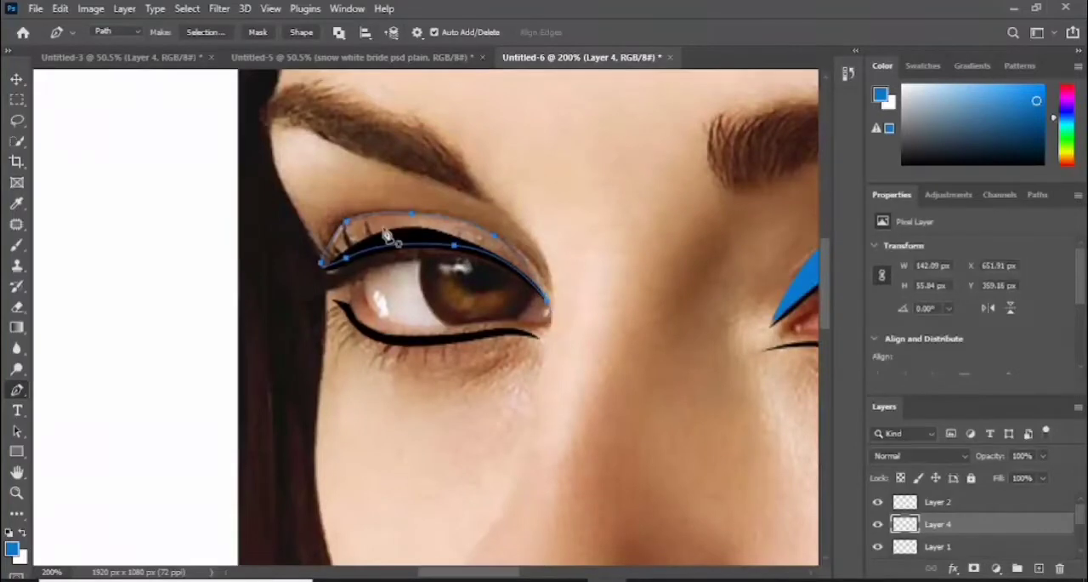
- Fill the left-hand eye's eyeshadow path with the blue foreground color and dismiss the path outline
right_click(384, 225)
click(457, 320)
click(644, 117)
key(ctrl+minus)
key(ctrl+minus)
key(ctrl+minus)
key(ctrl+minus)
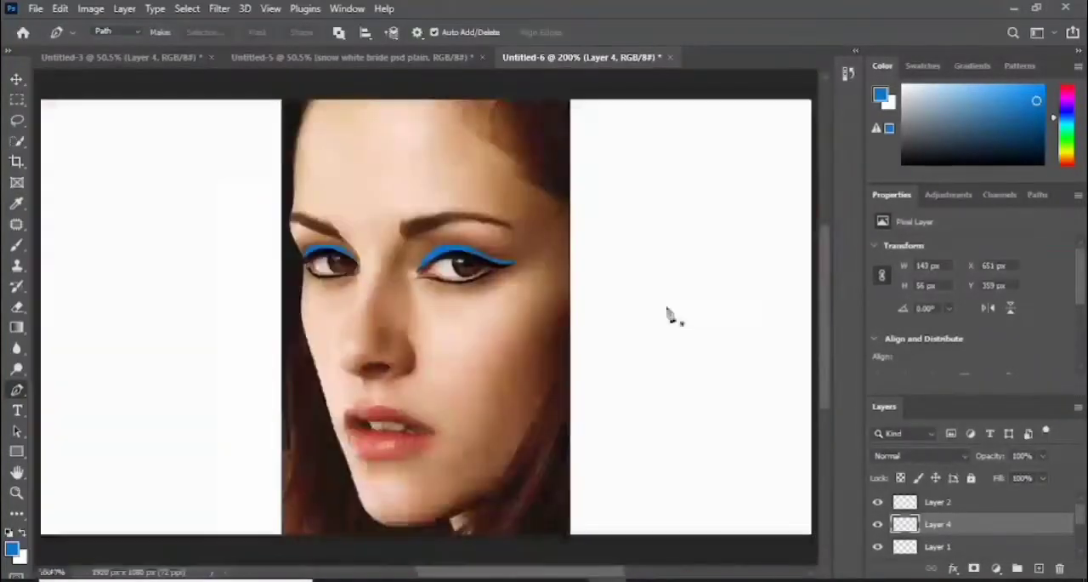
- Add a new layer directly above the portrait photo layer, below Layer 3
key(ctrl+plus)
drag(1081, 520, 1083, 534)
click(970, 545)
click(1039, 569)
key(ctrl+plus)
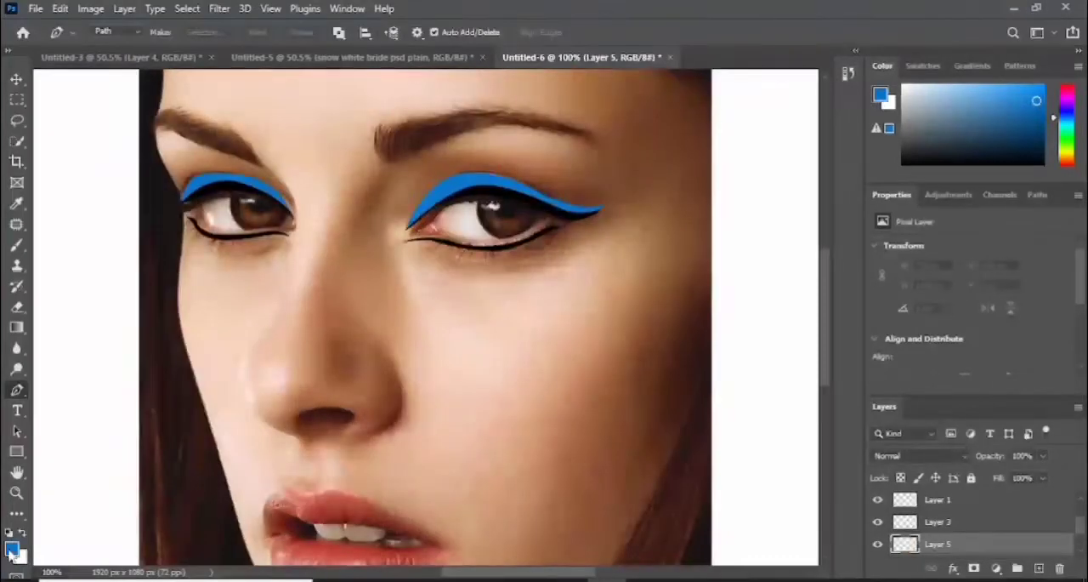
- Set the foreground color to a magenta purple with a hue of 311° and return to the Pen tool
click(12, 549)
click(411, 292)
click(382, 351)
click(409, 287)
click(410, 279)
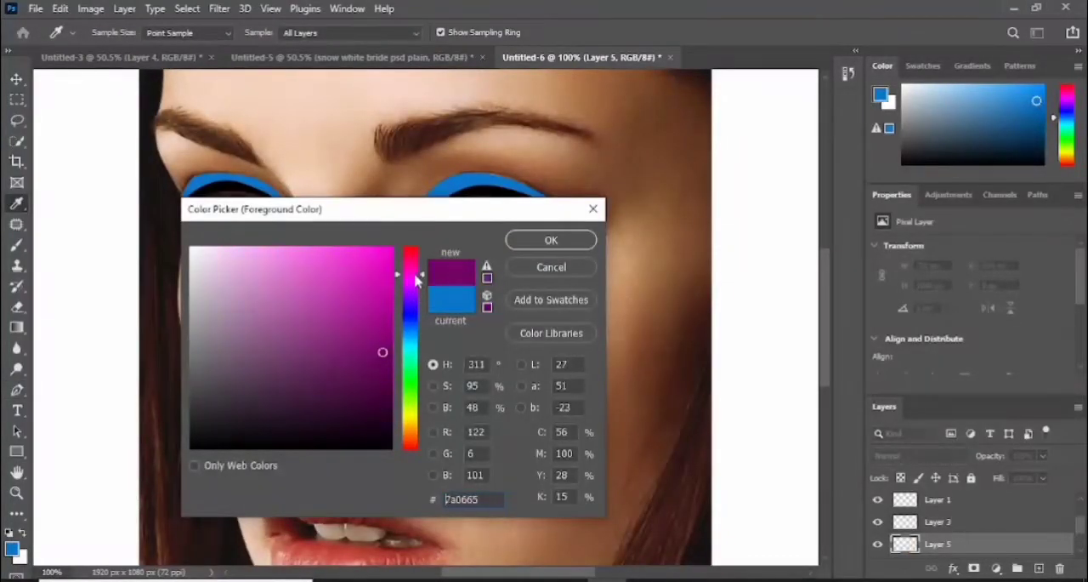
click(382, 311)
key(Return)
key(p)
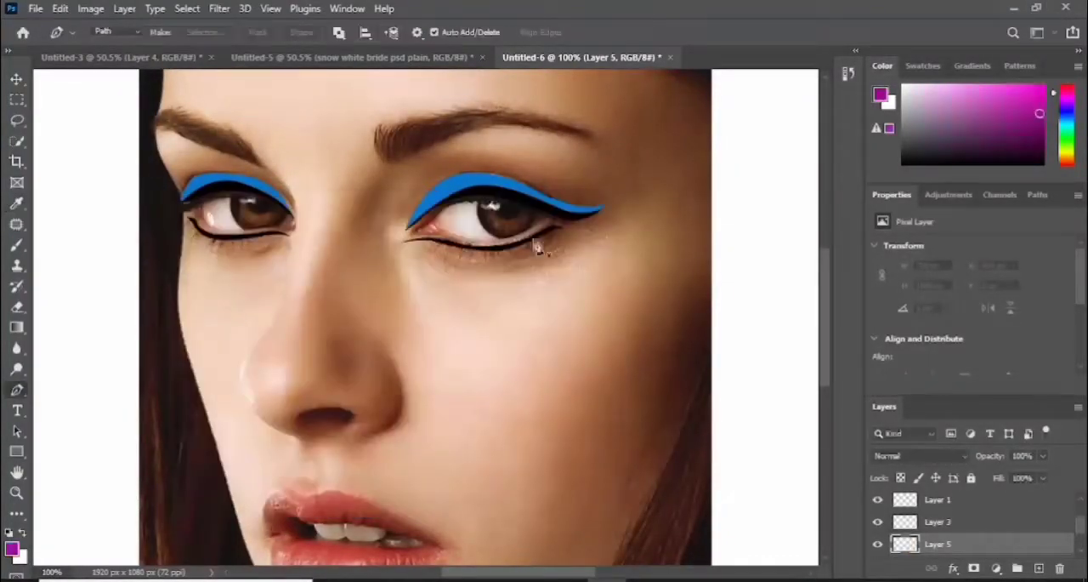
- On Layer 5, draw a closed, winged eyeshadow path around the blue shadow of the right-hand eye, reaching up toward the brow
click(409, 230)
click(474, 155)
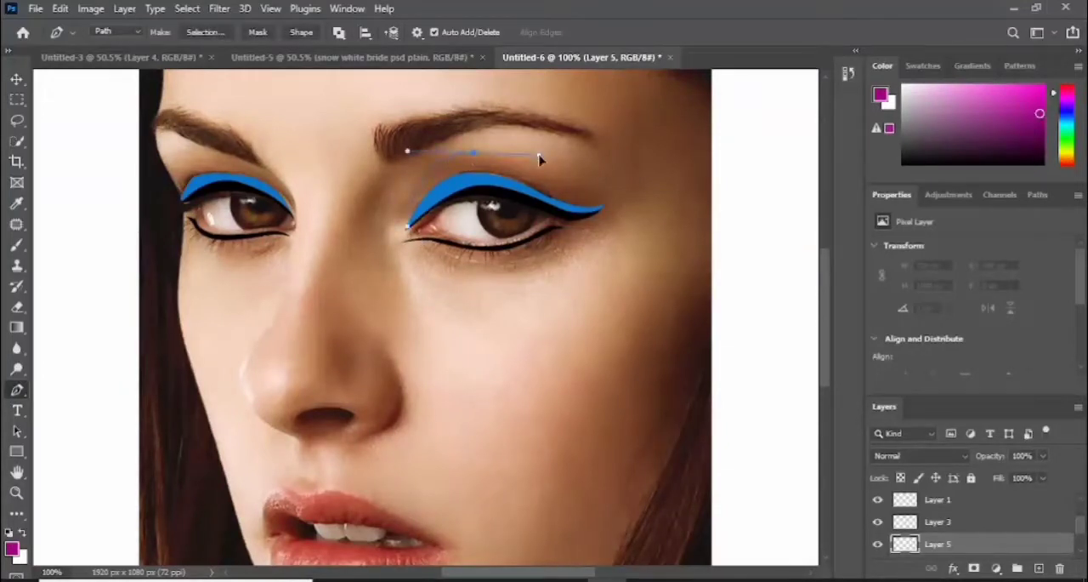
click(569, 176)
click(602, 182)
drag(633, 170, 643, 165)
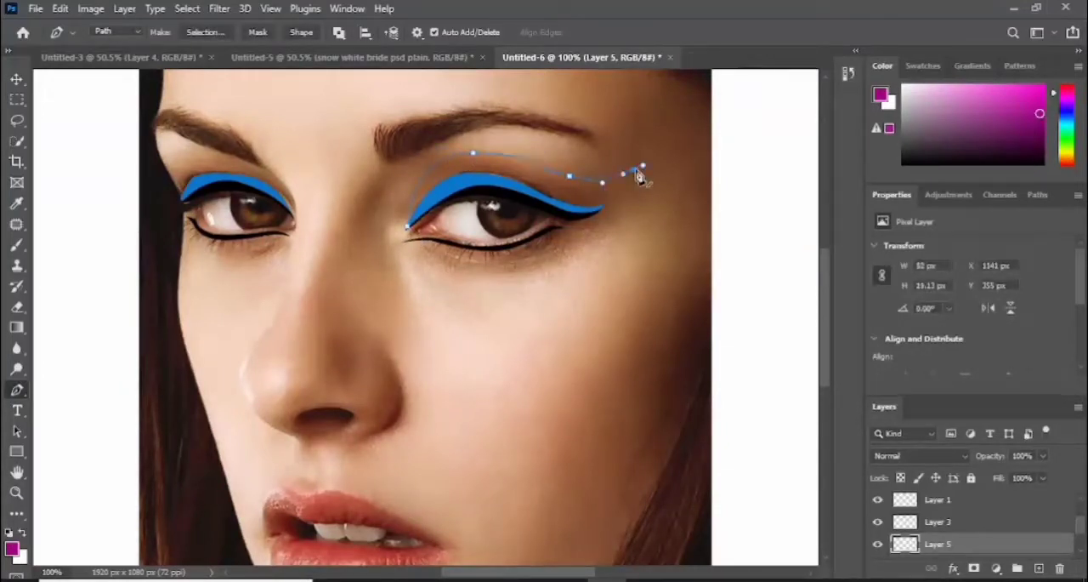
drag(599, 208, 577, 210)
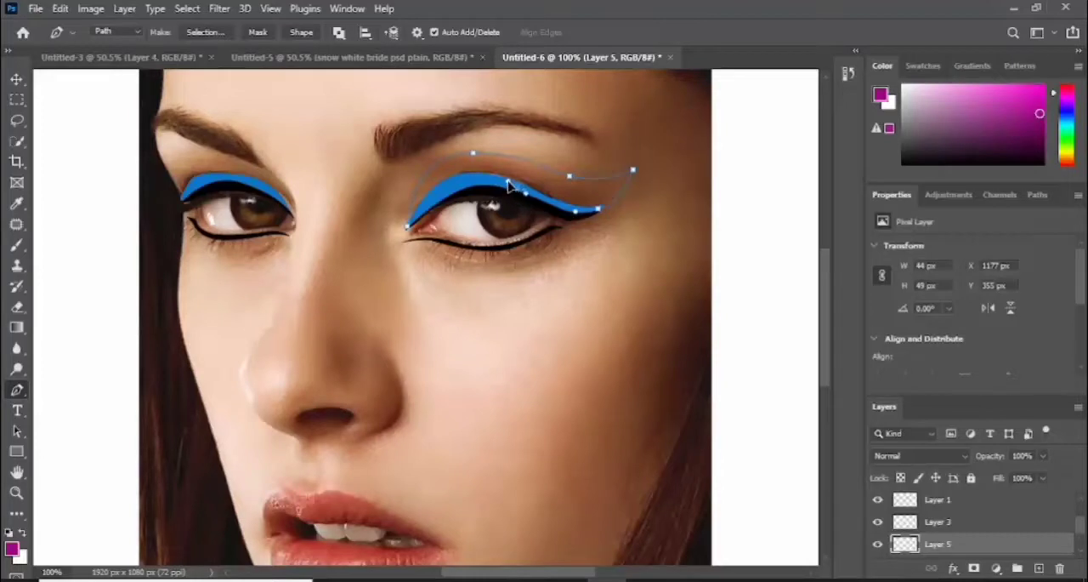
click(410, 231)
- Fill the right-hand eye's winged eyeshadow path with the purple foreground color at 100% opacity
right_click(495, 164)
click(558, 265)
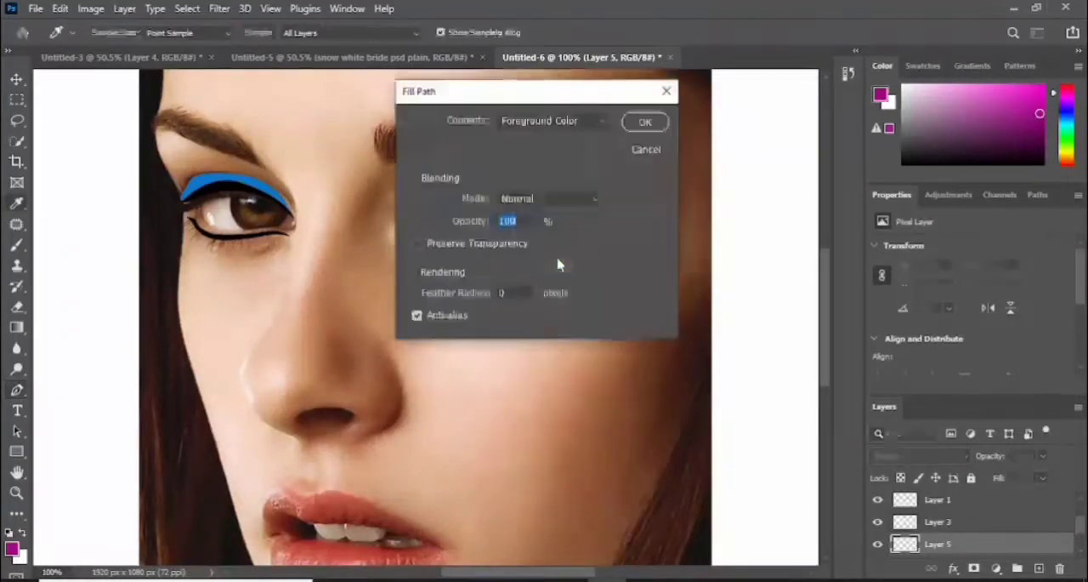
click(645, 122)
- Add a new layer above Layer 1 and draw a closed outer eyeshadow path above the left-hand eye's blue shadow
scroll(977, 533, up, 2)
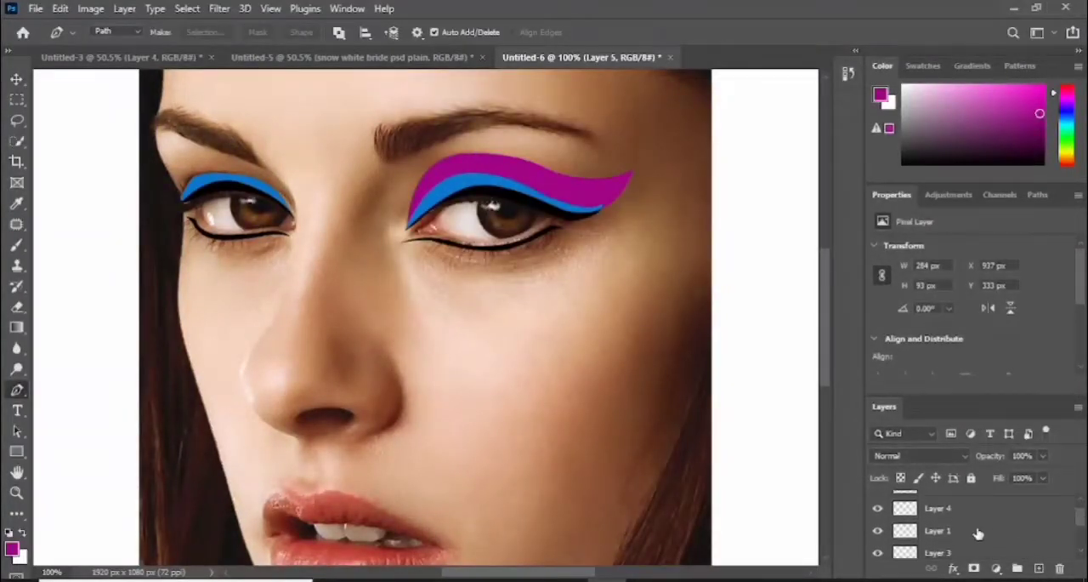
click(1039, 568)
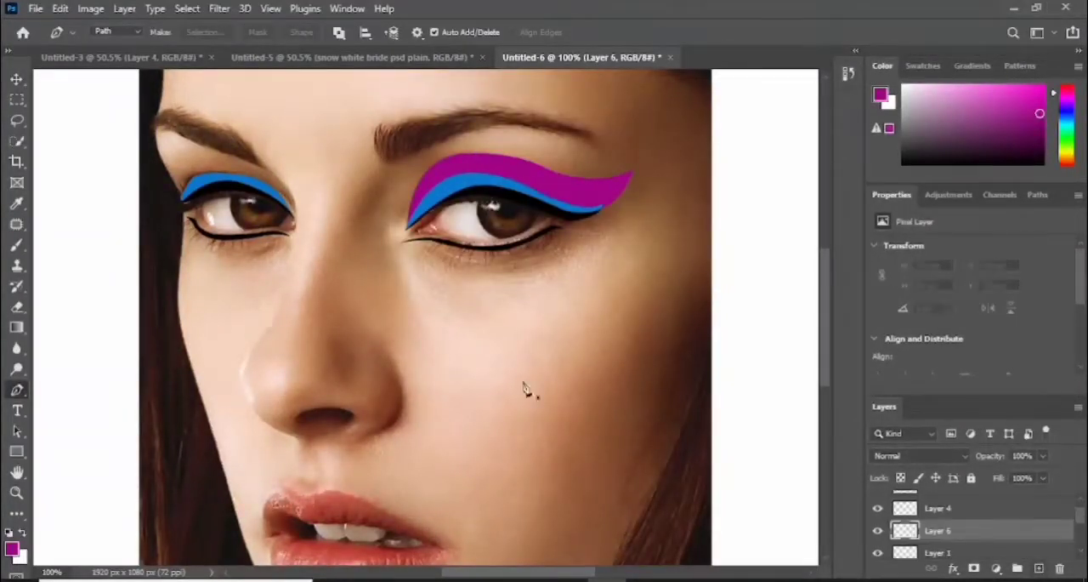
click(292, 218)
drag(156, 158, 180, 191)
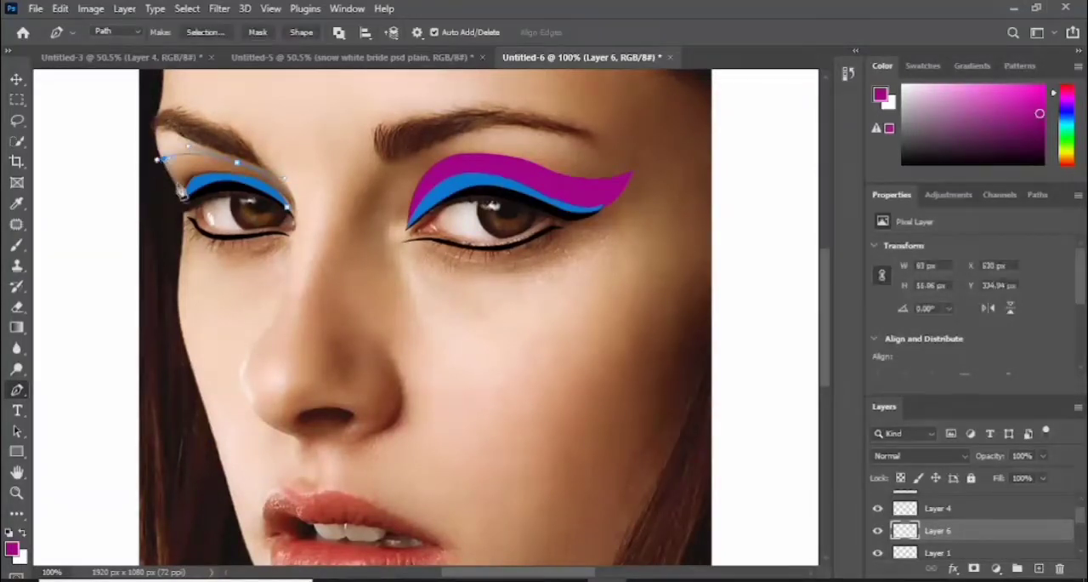
click(183, 197)
click(207, 178)
drag(263, 185, 276, 194)
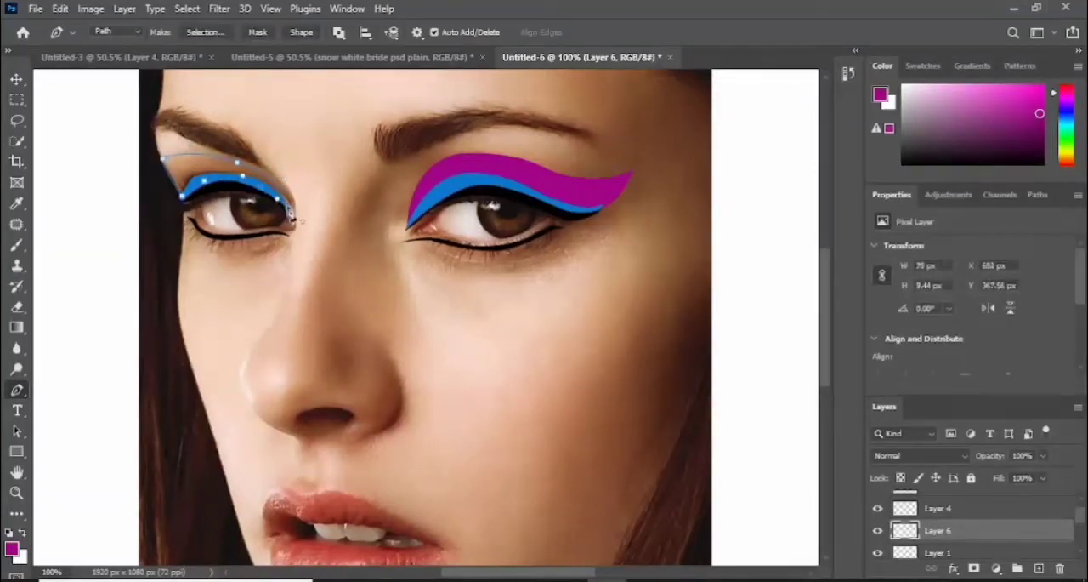
click(291, 213)
- Fill the left-hand eye's outer eyeshadow path on Layer 6 with purple and dismiss the path outline
right_click(194, 165)
click(223, 255)
click(644, 120)
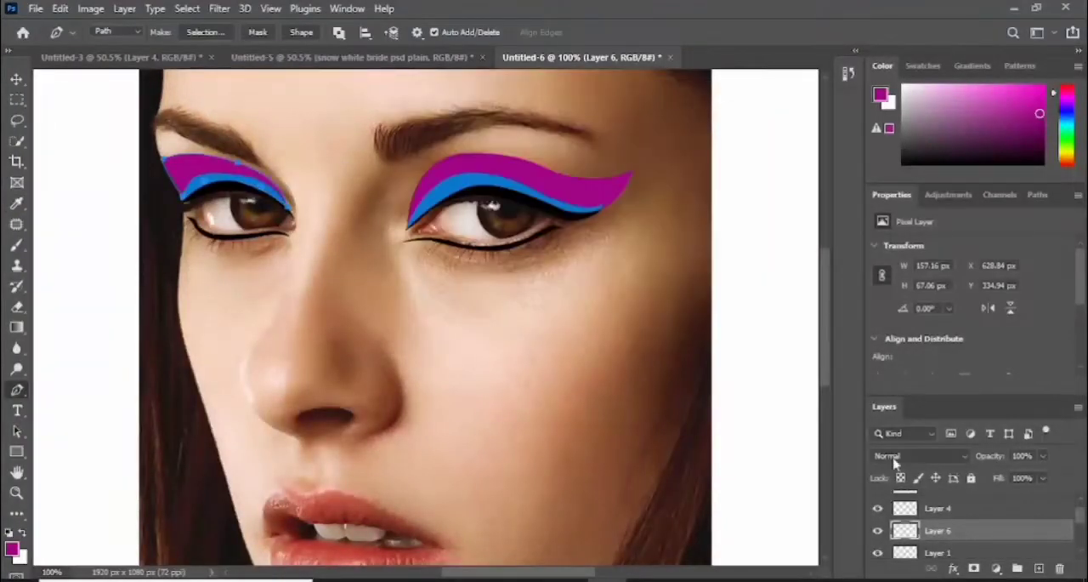
key(Escape)
- Select Layer 3, ready a 10 px brush, sample the blue of the right-hand eye's shadow as foreground color, and return to the Pen tool
scroll(1080, 526, down, 3)
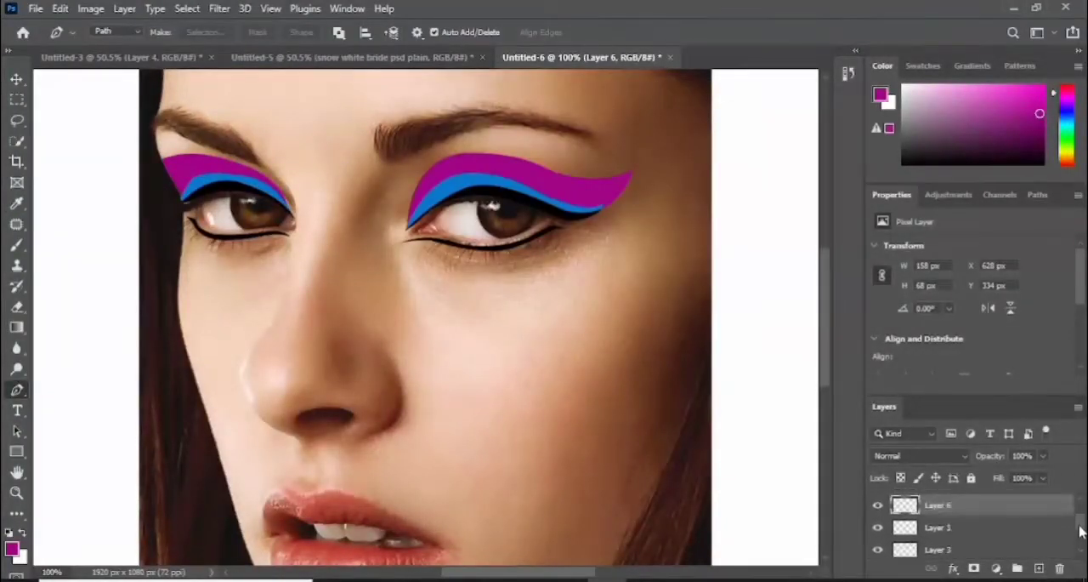
click(964, 522)
click(19, 245)
click(115, 34)
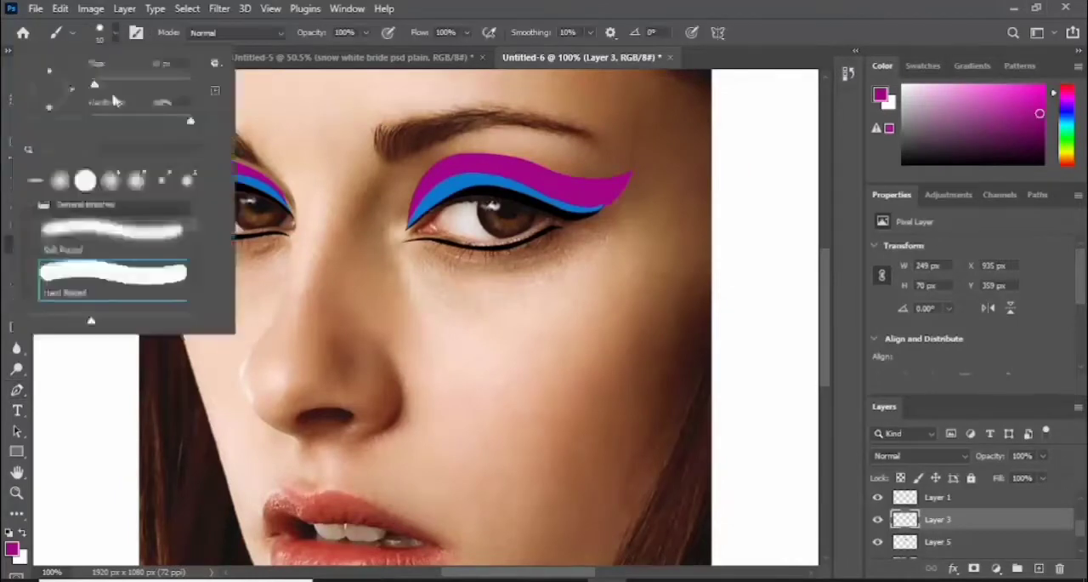
click(115, 34)
key(ctrl+plus)
drag(503, 572, 528, 573)
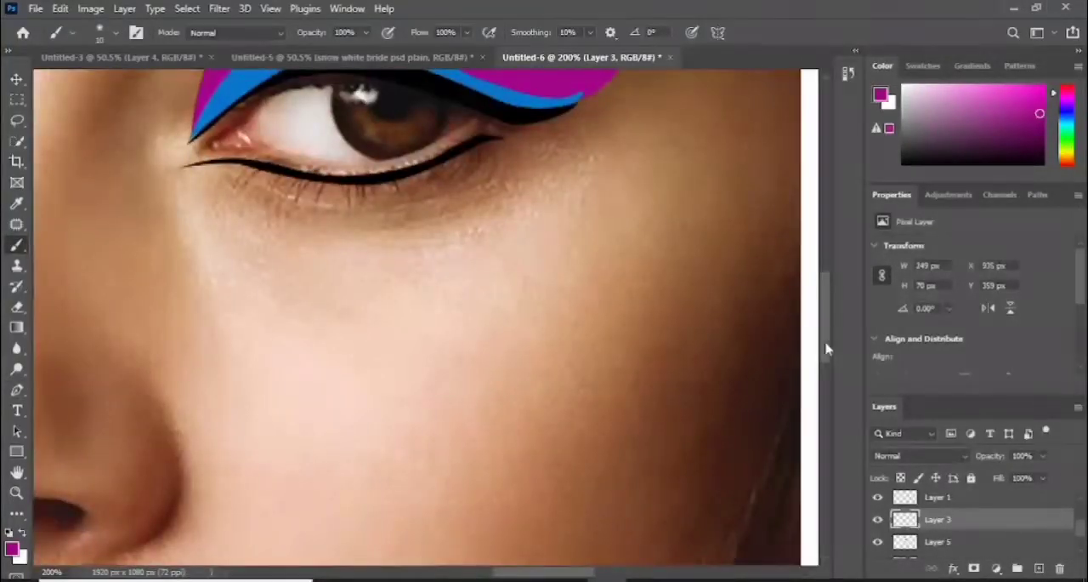
drag(826, 348, 826, 305)
alt+click(383, 276)
click(17, 390)
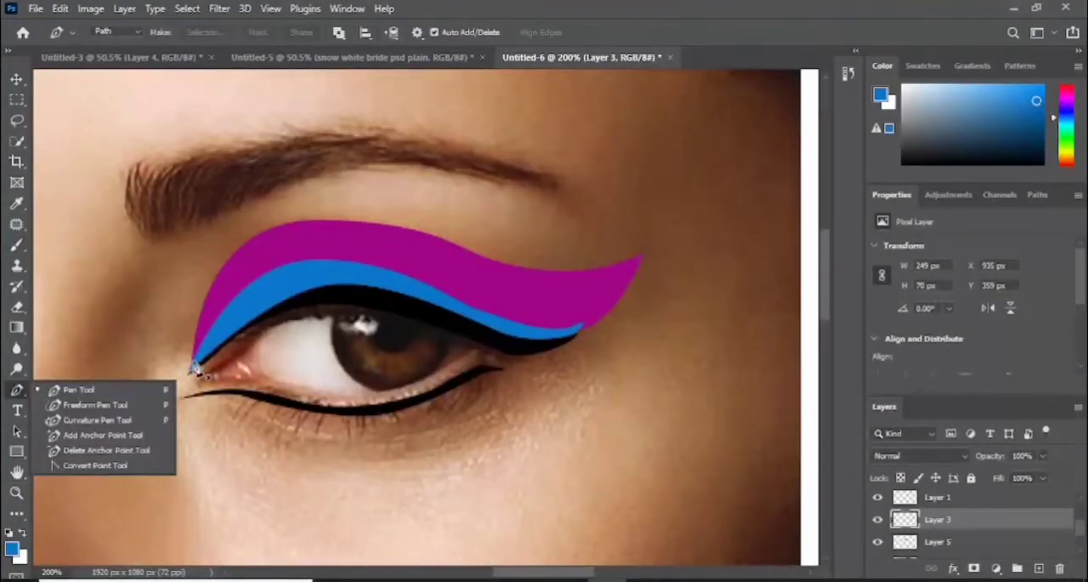
- Draw an open path along the upper edge of the right-hand eye's blue shadow, from the inner corner to the wing
click(193, 370)
click(288, 266)
click(342, 256)
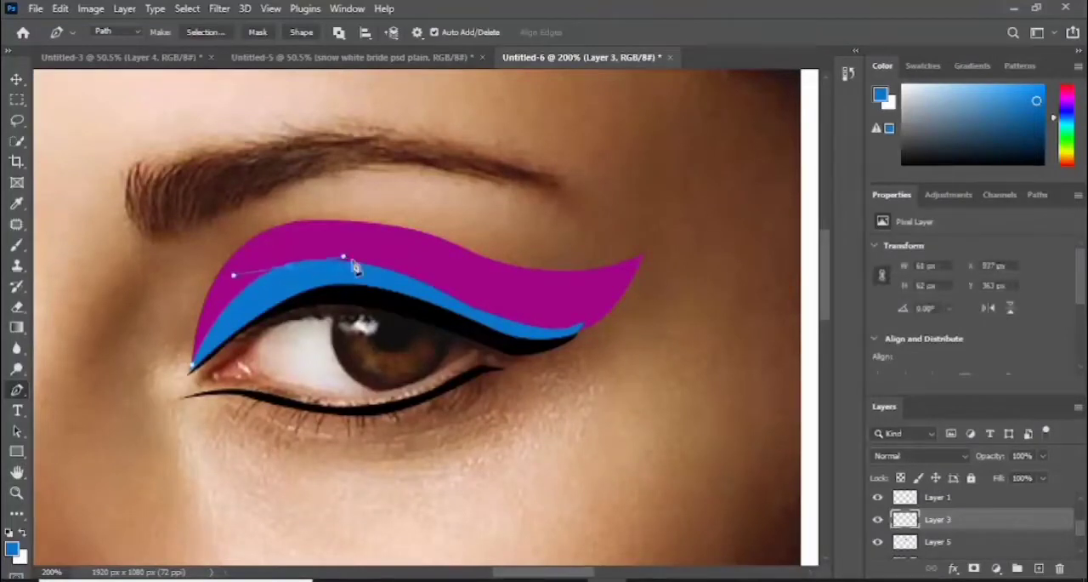
click(383, 264)
click(440, 291)
drag(503, 318, 615, 308)
key(Escape)
- Stroke the right-hand eye's blue shadow path on Layer 3 using the Brush without simulated pressure
right_click(504, 322)
click(548, 307)
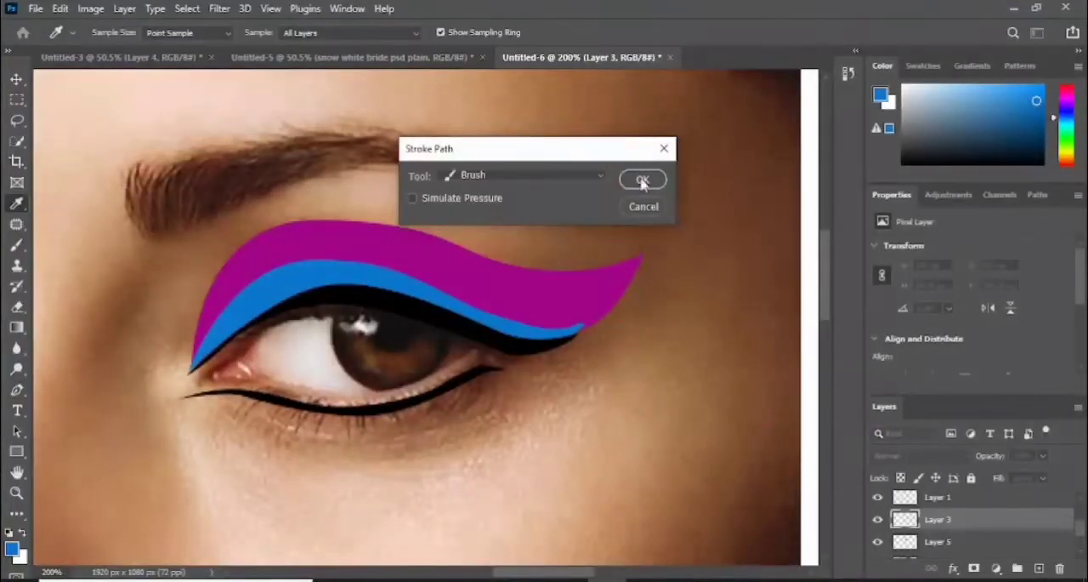
click(642, 180)
- On Layer 4, draw an open path along the upper edge of the left-hand eye's blue shadow, from inner to outer corner
drag(524, 573, 457, 574)
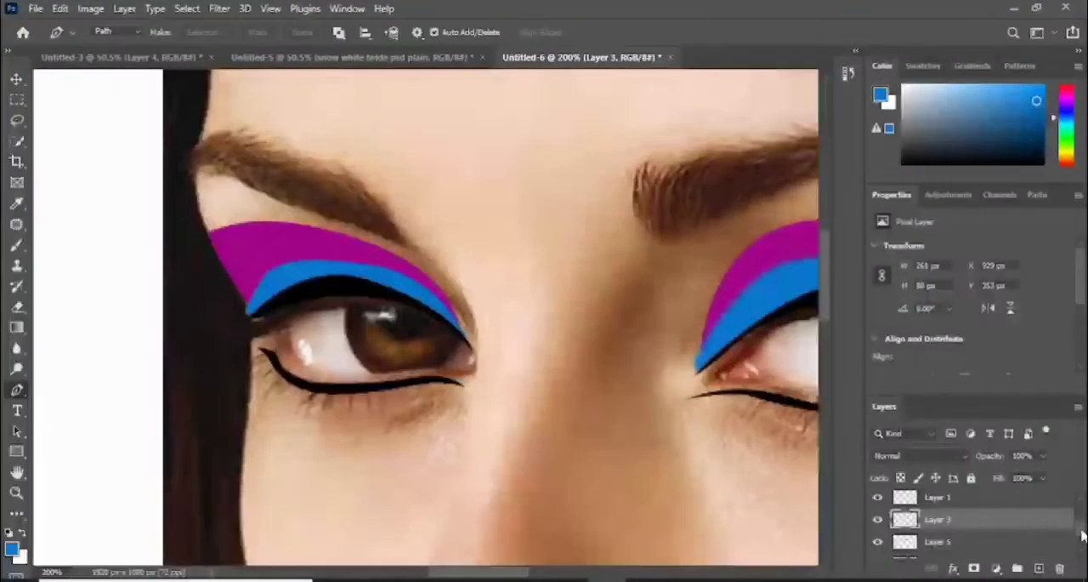
drag(1083, 529, 1085, 513)
click(935, 524)
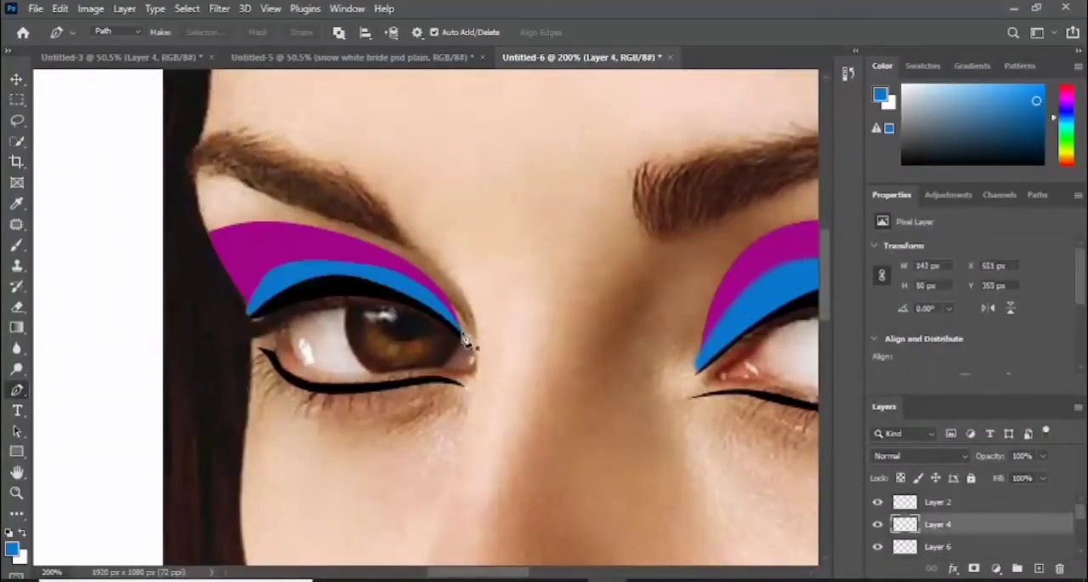
click(464, 332)
click(420, 260)
click(273, 263)
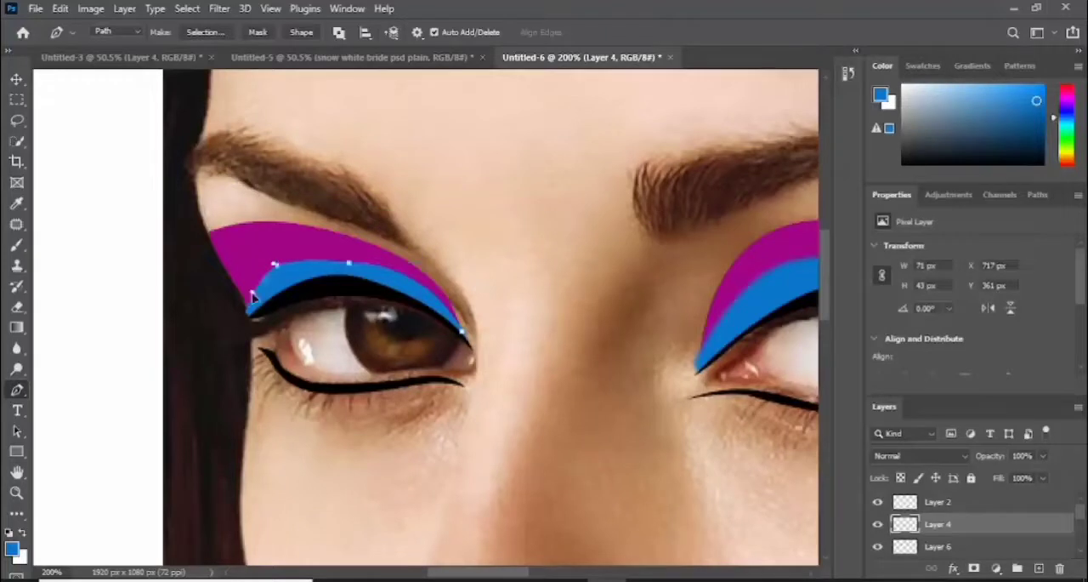
alt+click(349, 262)
mouse_move(267, 274)
mouse_down()
mouse_move(227, 293)
mouse_move(271, 271)
mouse_up()
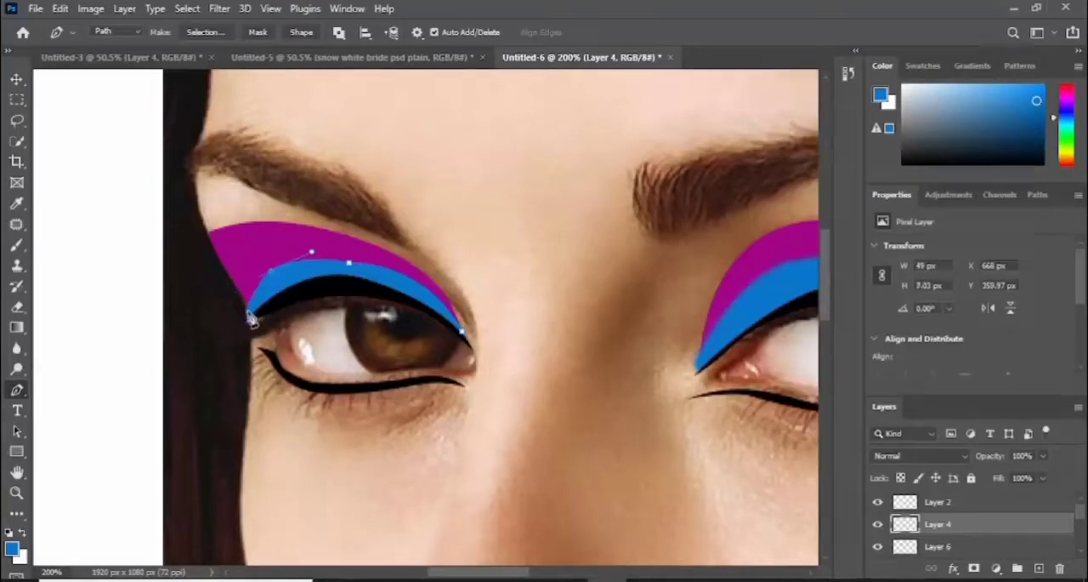
- Stroke the left-hand eye's blue shadow path on Layer 4 using the Brush without simulated pressure
right_click(269, 281)
click(325, 334)
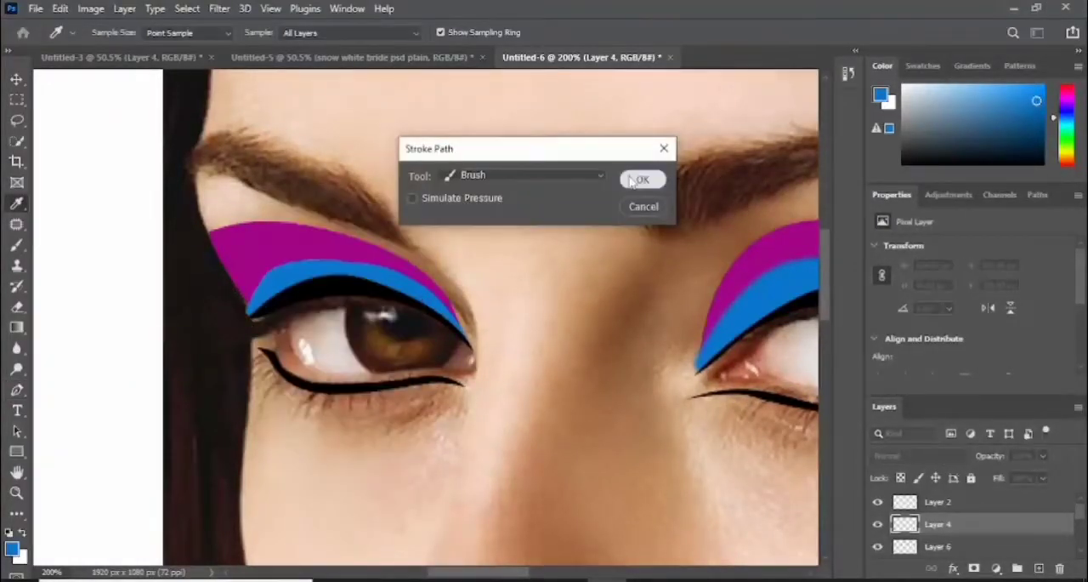
click(642, 179)
- Select Layer 6 and sample the purple of the left-hand eye's shadow as the foreground color
key(ctrl+minus)
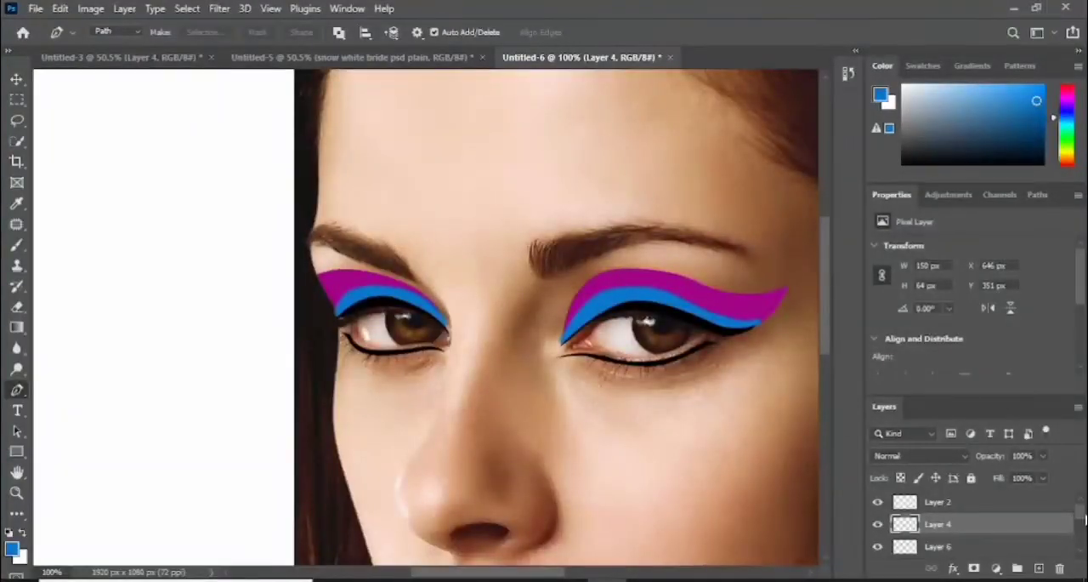
drag(1083, 514, 1083, 518)
click(972, 533)
click(13, 549)
click(348, 278)
click(795, 192)
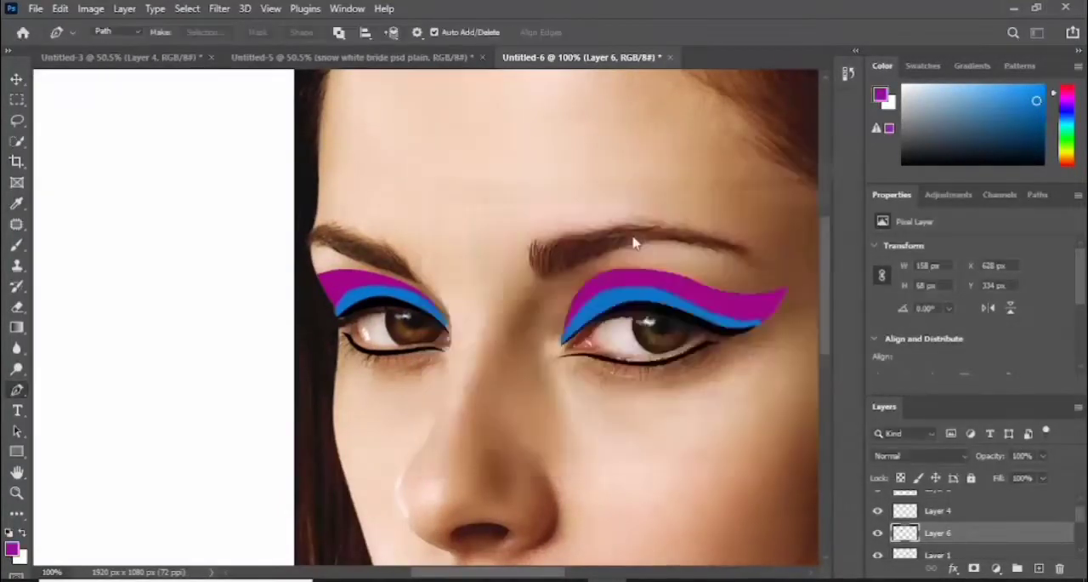
- Draw an open path along the upper edge of the right-hand eye's purple shadow, from the inner corner to the wing tip
click(562, 340)
drag(610, 272, 651, 276)
click(733, 294)
click(765, 295)
click(795, 285)
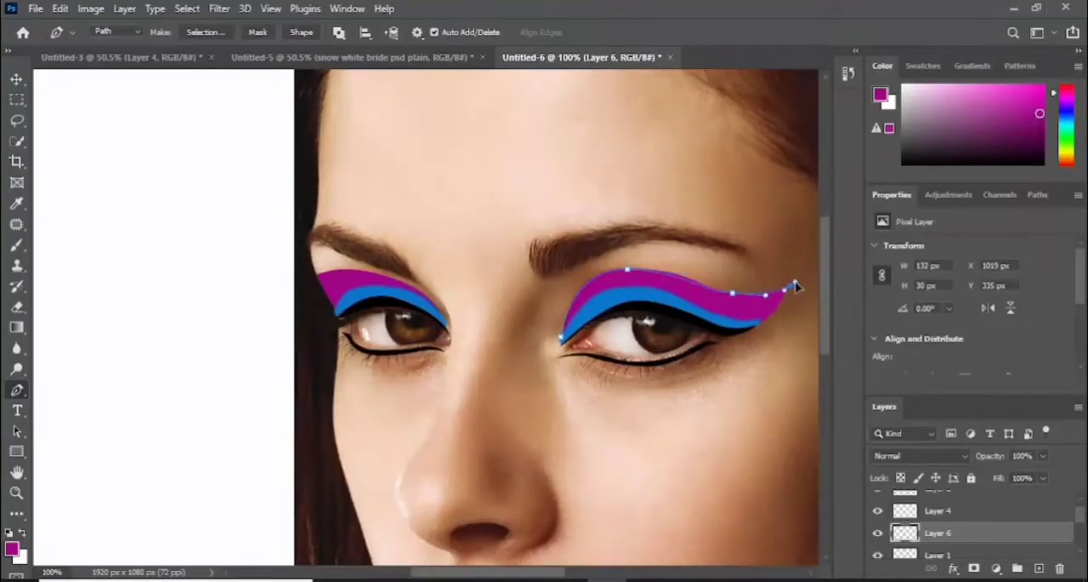
drag(733, 293, 732, 292)
- Stroke the right-hand eye's purple shadow path on Layer 6 with the Brush and dismiss the path outline
right_click(702, 290)
click(727, 328)
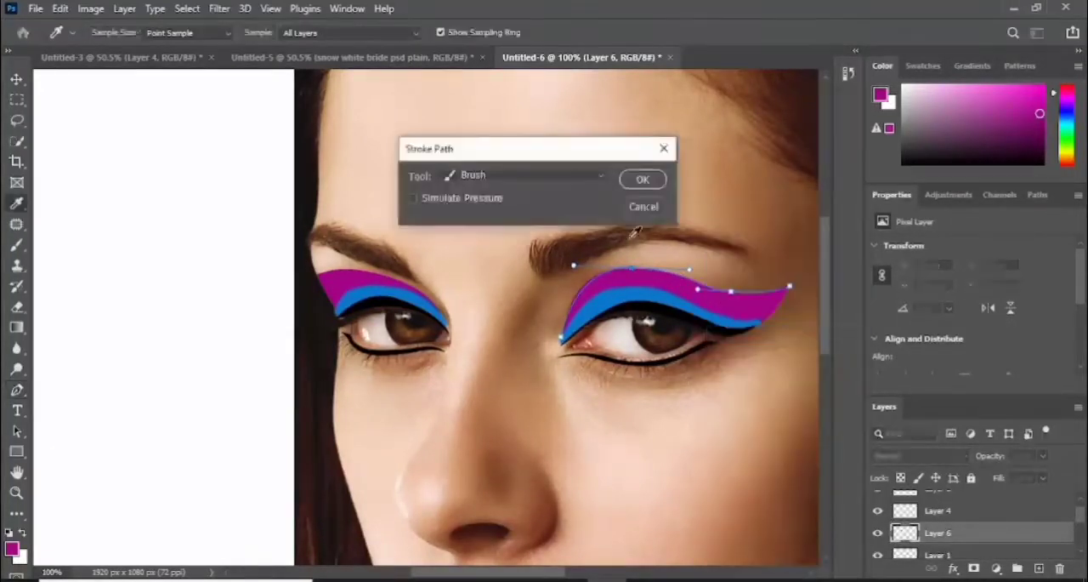
click(644, 179)
key(Return)
- Toggle the visibility of Layer 5 and Layer 6 to check which eyeshadow each one holds
scroll(1084, 529, down, 2)
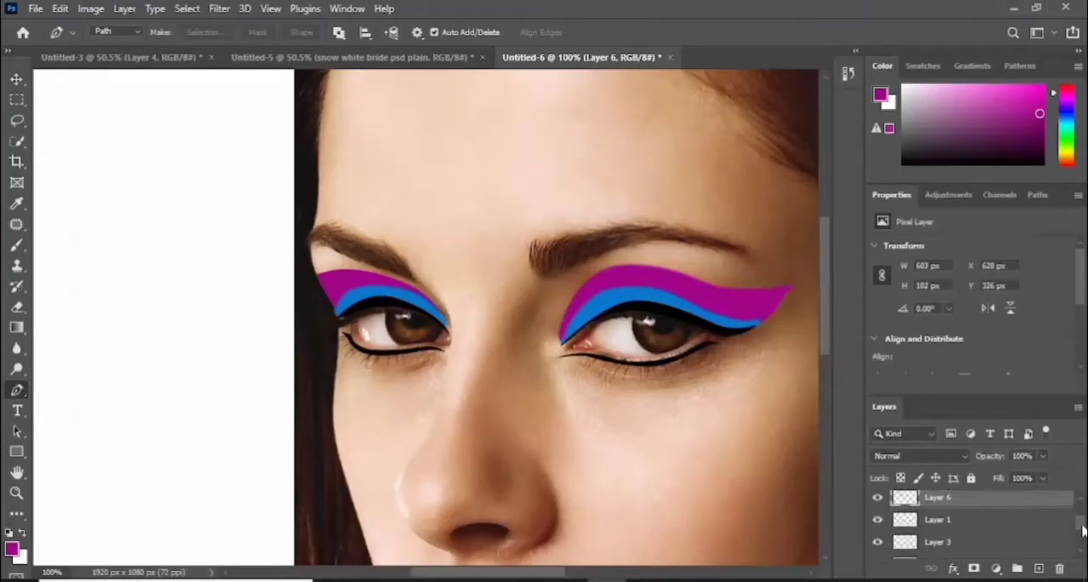
scroll(1083, 529, down, 2)
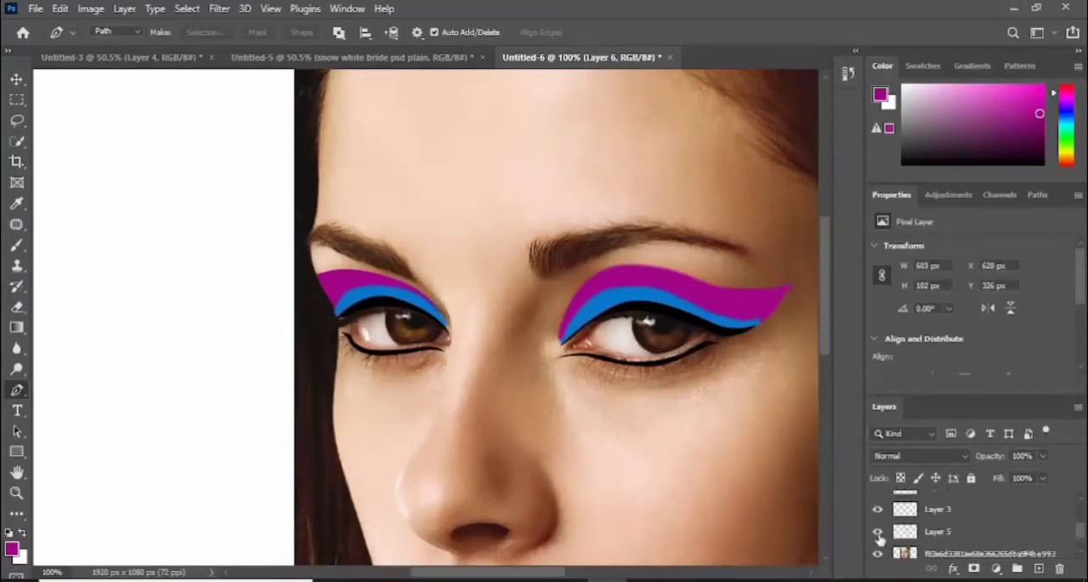
click(878, 533)
click(879, 534)
drag(1080, 532, 1082, 512)
click(877, 546)
click(878, 546)
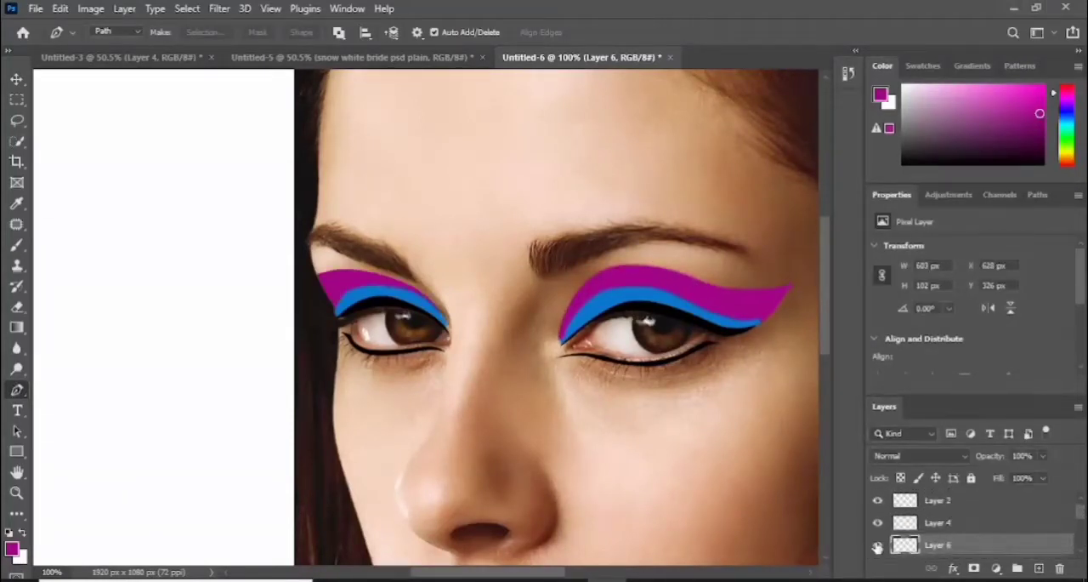
- Draw an open path along the upper edge of the left-hand eye's purple shadow and stroke it with the Brush on Layer 6
click(451, 333)
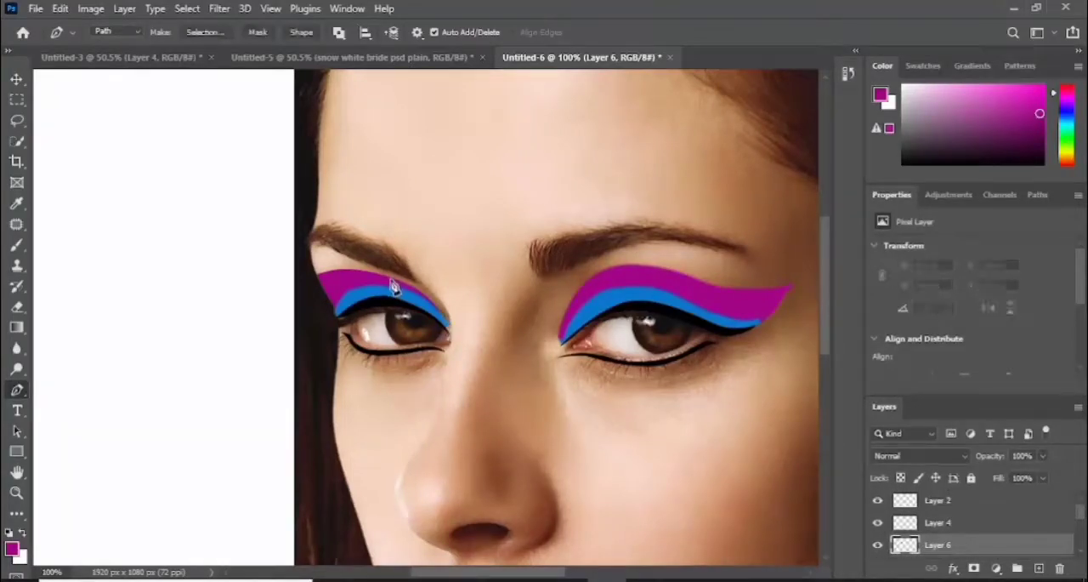
click(322, 284)
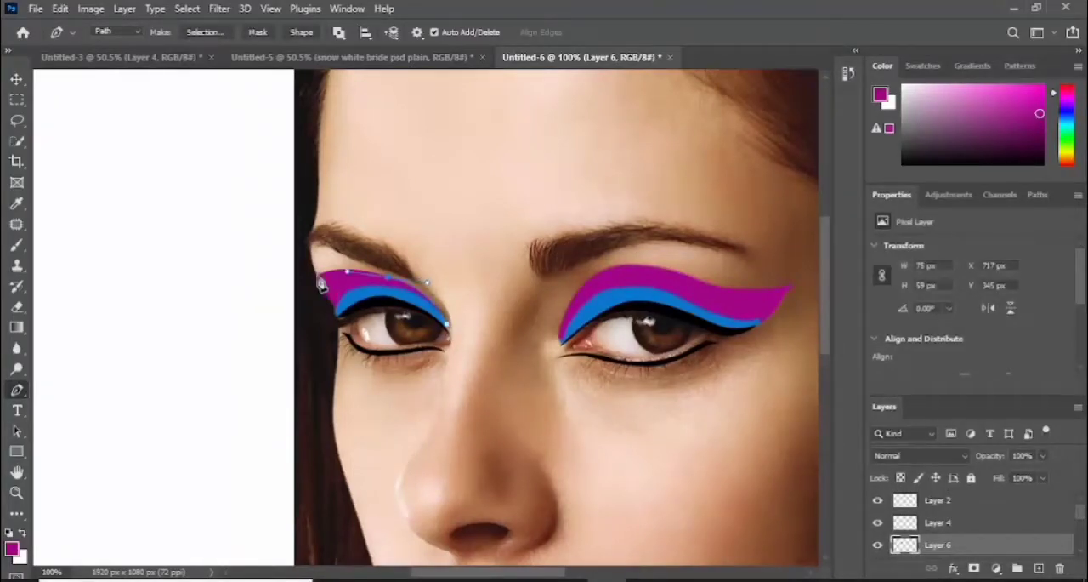
right_click(372, 275)
click(415, 309)
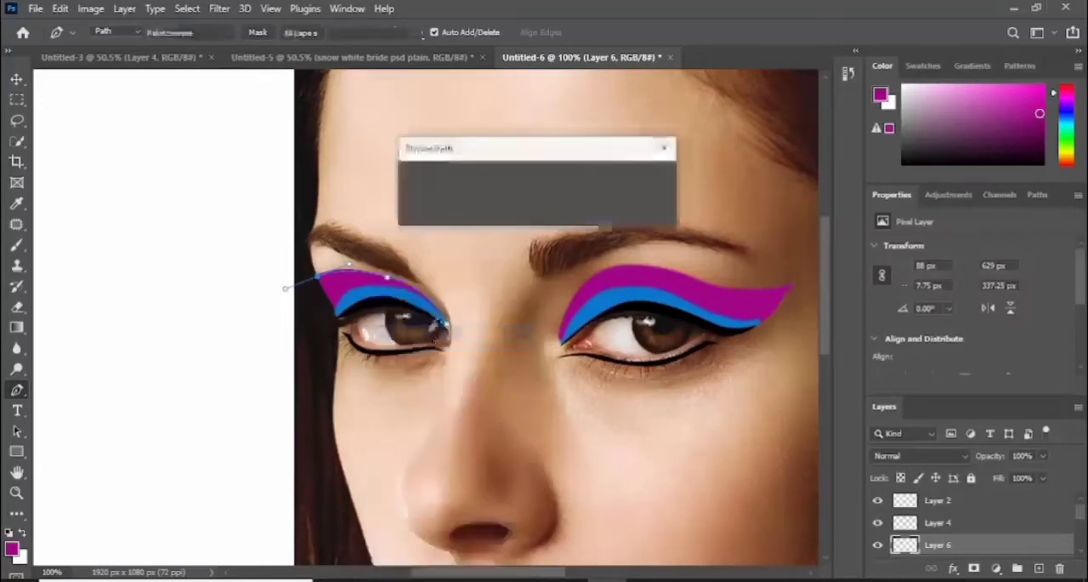
click(644, 182)
key(Return)
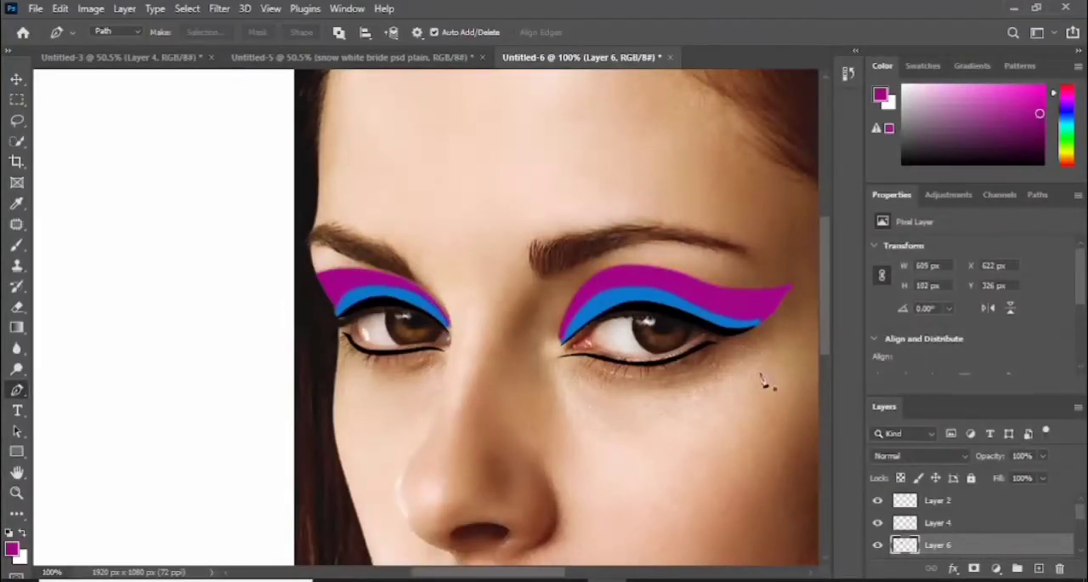
- Compare blend modes on Layer 5, the right-hand eye's purple shadow, and set it to Overlay
drag(1080, 518, 1083, 529)
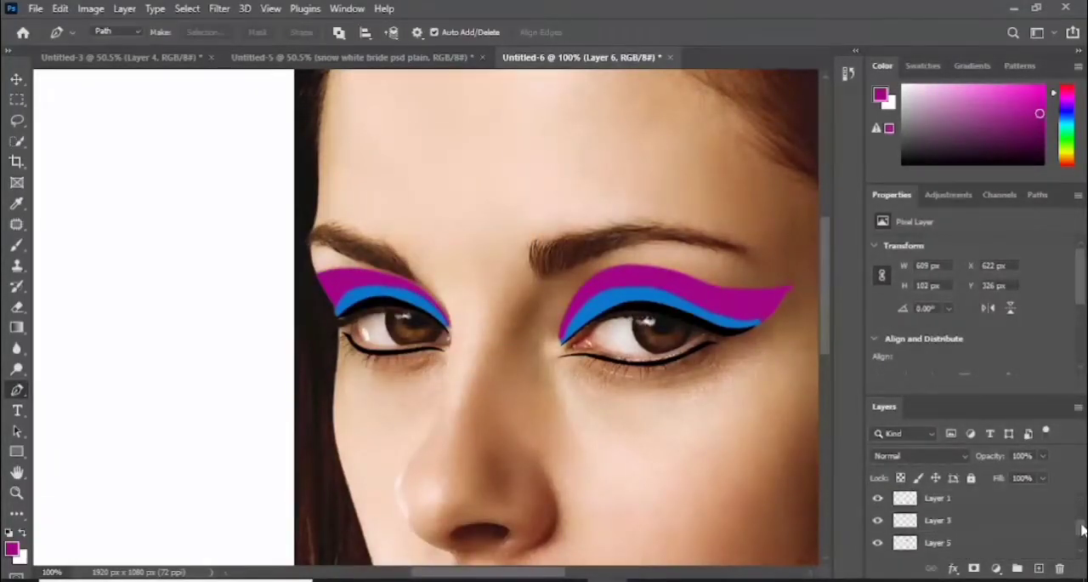
click(978, 542)
click(966, 456)
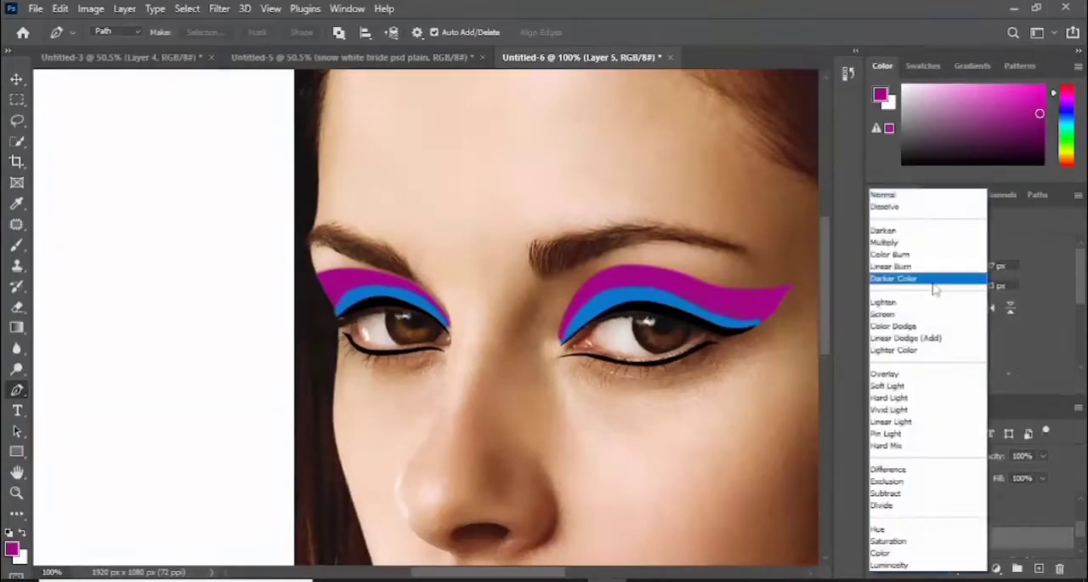
key(Down)
key(Down)
key(Down)
key(Down)
key(Down)
key(Down)
key(Down)
key(Down)
key(Down)
key(Down)
key(Down)
key(Down)
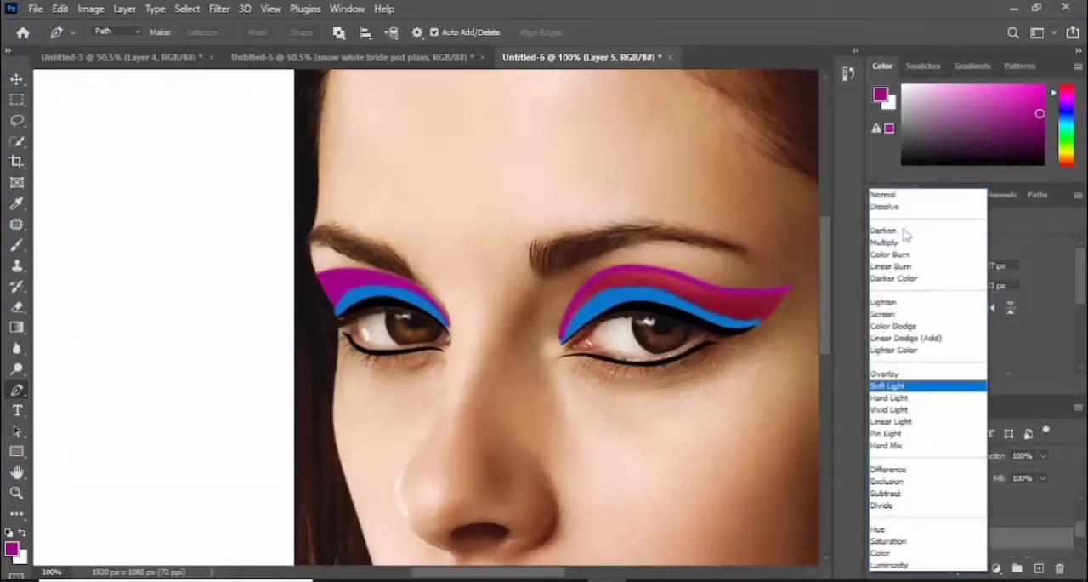
key(Down)
key(Down)
key(Up)
key(Up)
key(Up)
key(Up)
key(Up)
key(Up)
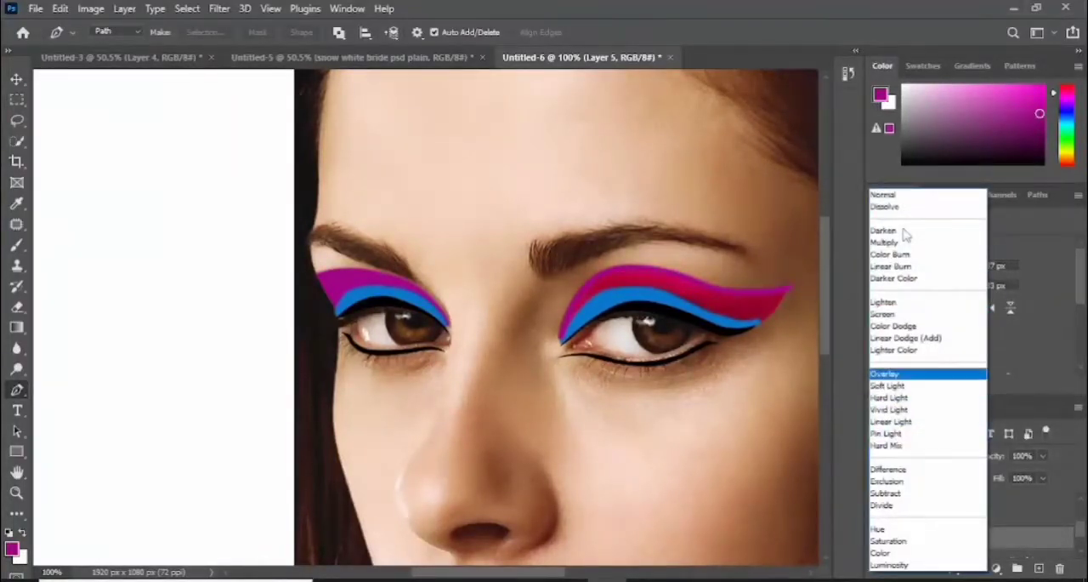
click(889, 374)
- Set the blend mode of Layer 3, the right-hand eye's blue shadow, to Color Burn
click(961, 518)
click(966, 456)
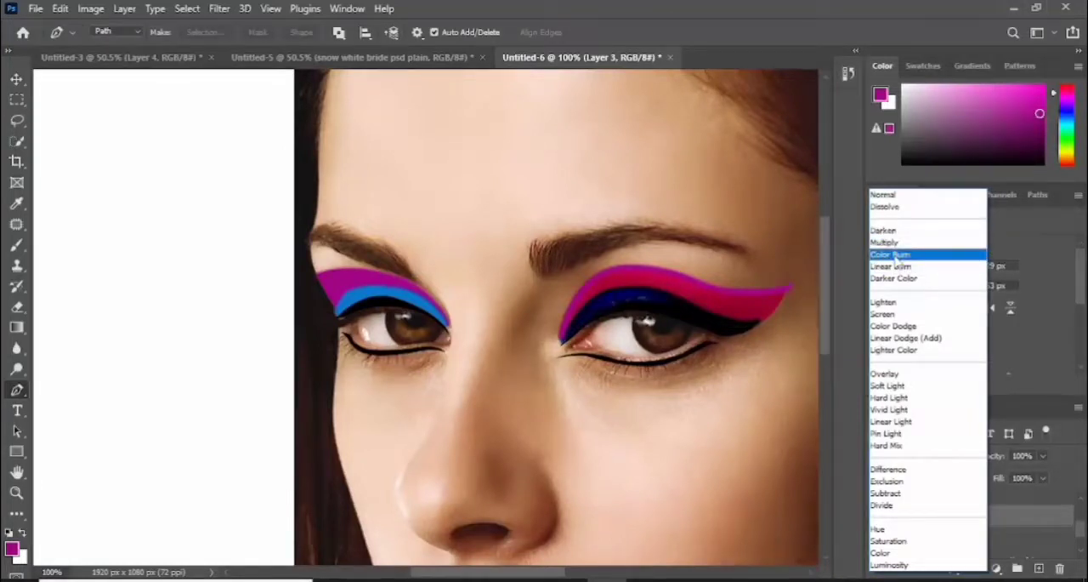
click(893, 256)
- Set the blend mode of Layer 6, the left-hand eye's purple shadow, to Overlay
drag(1084, 532, 1082, 522)
click(959, 523)
click(964, 457)
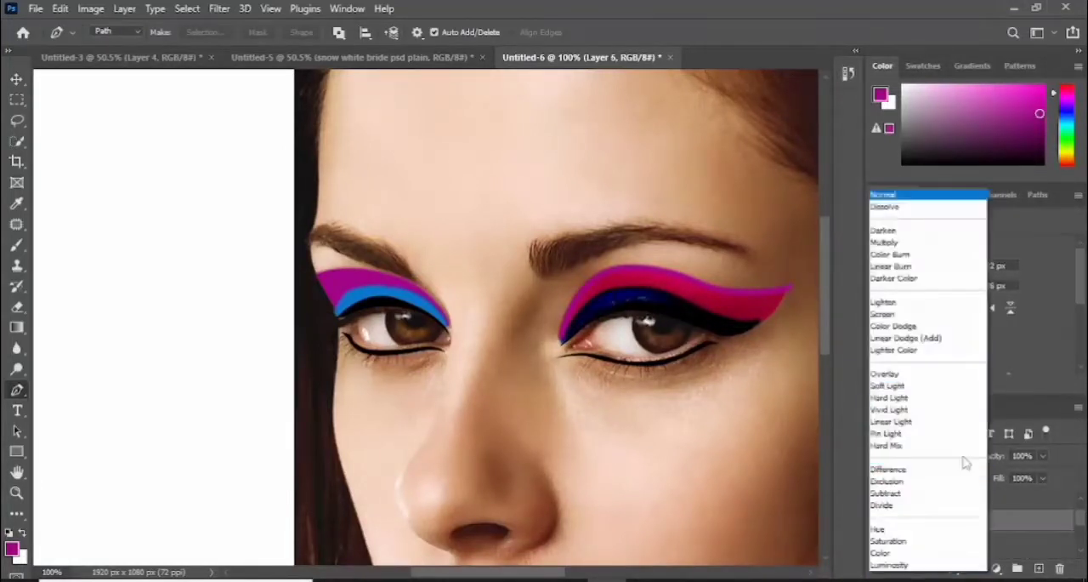
click(907, 376)
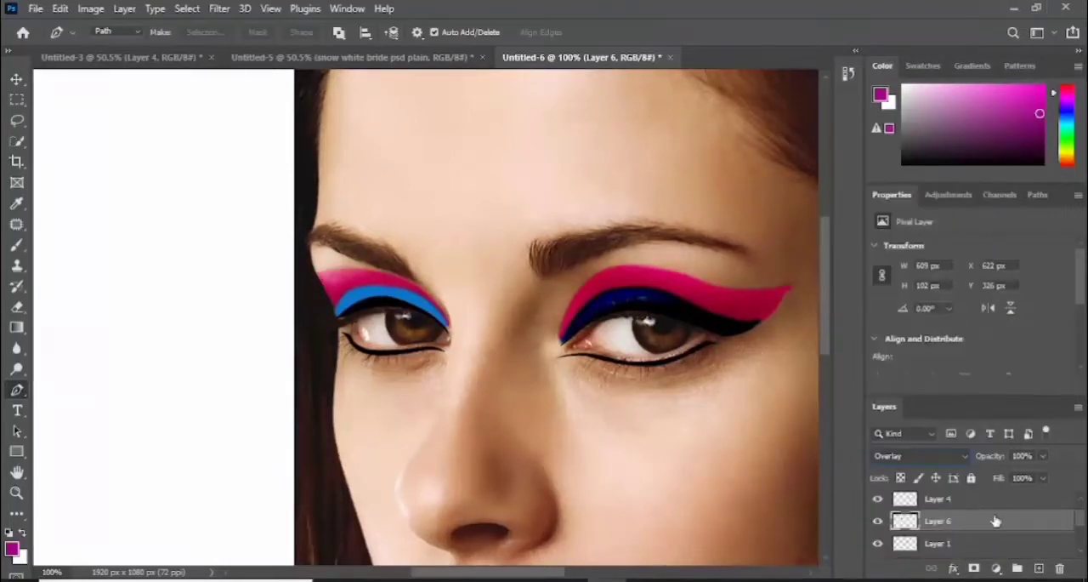
- Set the blend mode of Layer 4, the left-hand eye's blue shadow, to Color Burn
click(963, 502)
click(945, 456)
click(893, 254)
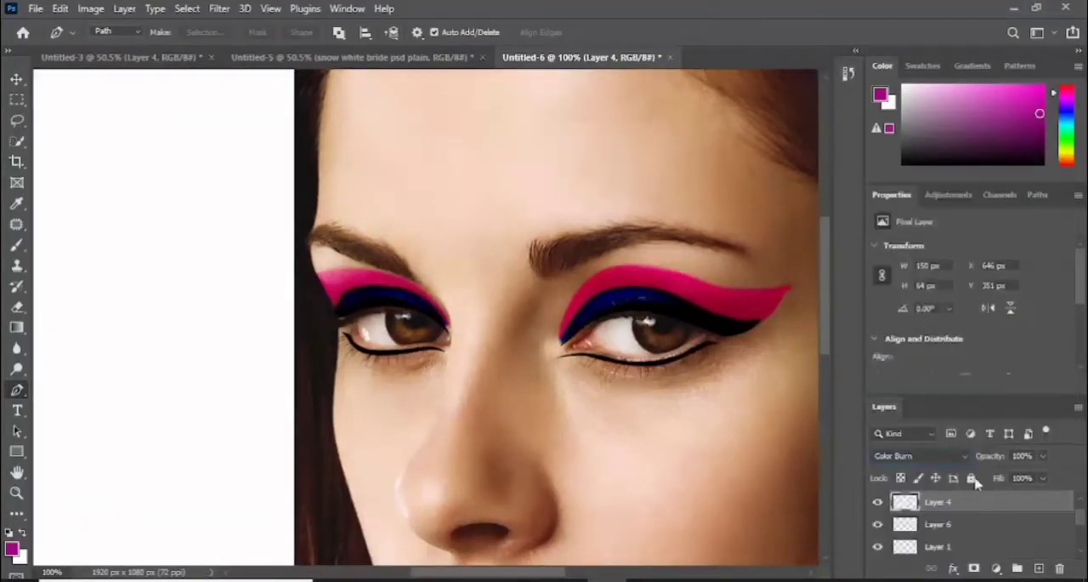
- Ready the Brush tool and sample the pink of the left-hand eye's shadow, #d3256a, as the foreground color
drag(1084, 524, 1084, 517)
key(ctrl+0)
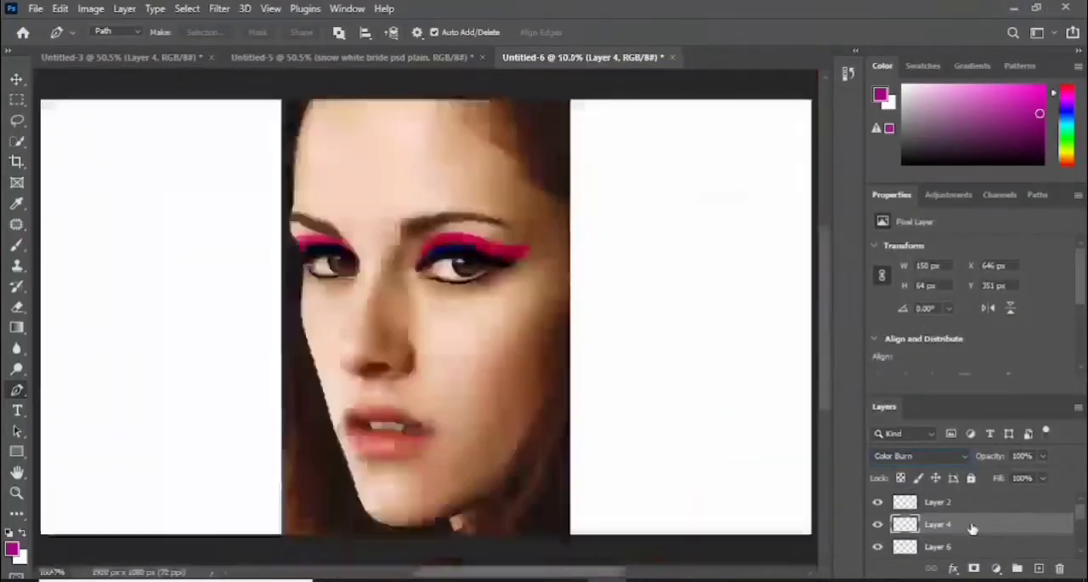
key(ctrl+plus)
key(ctrl+plus)
click(936, 550)
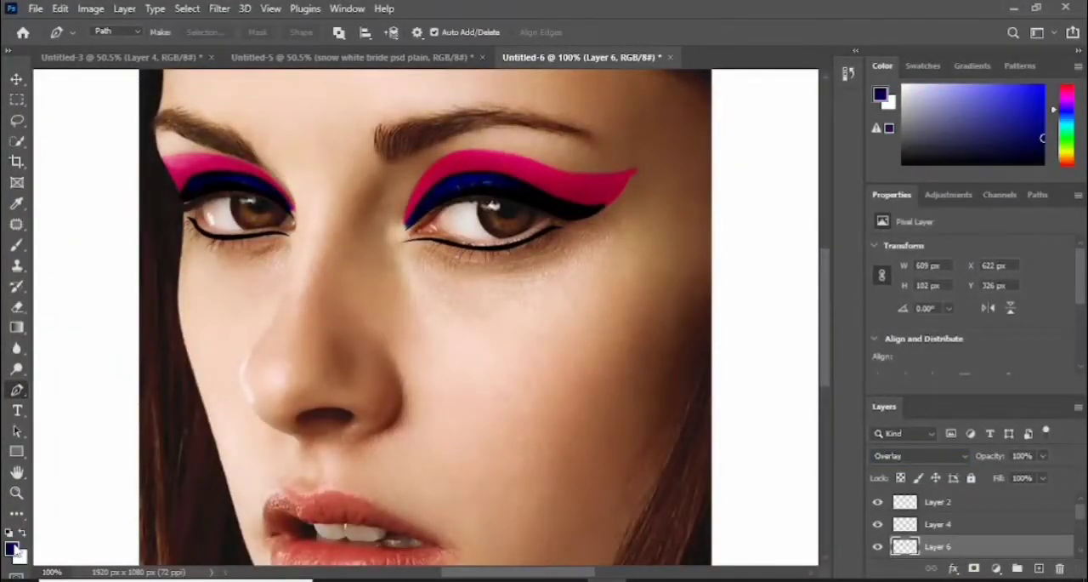
click(15, 247)
click(11, 547)
click(197, 162)
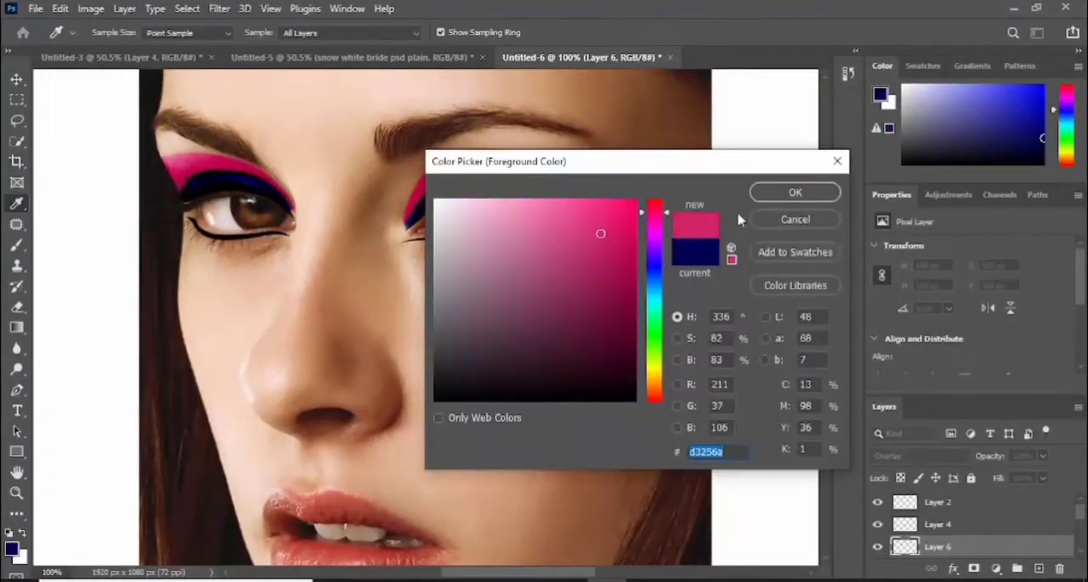
click(794, 190)
- Add a new layer directly above the photo and paint pink over and around the right-hand eyeshadow with a soft 40 px brush
click(1038, 568)
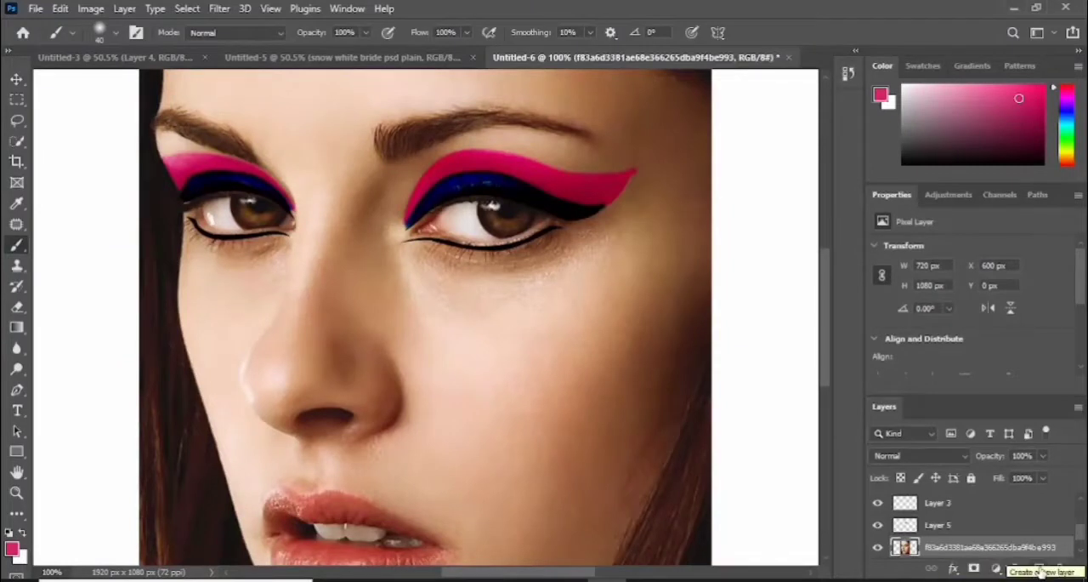
mouse_move(412, 213)
mouse_down()
mouse_move(427, 175)
mouse_move(526, 159)
mouse_move(614, 173)
mouse_move(561, 153)
mouse_move(445, 155)
mouse_move(413, 197)
mouse_move(524, 149)
mouse_move(628, 167)
mouse_move(412, 185)
mouse_move(470, 145)
mouse_move(581, 194)
mouse_up()
- Fade the outer edges of the pink paint on Layer 7 around the right-hand eye with a soft 60 px Eraser
click(17, 307)
click(375, 180)
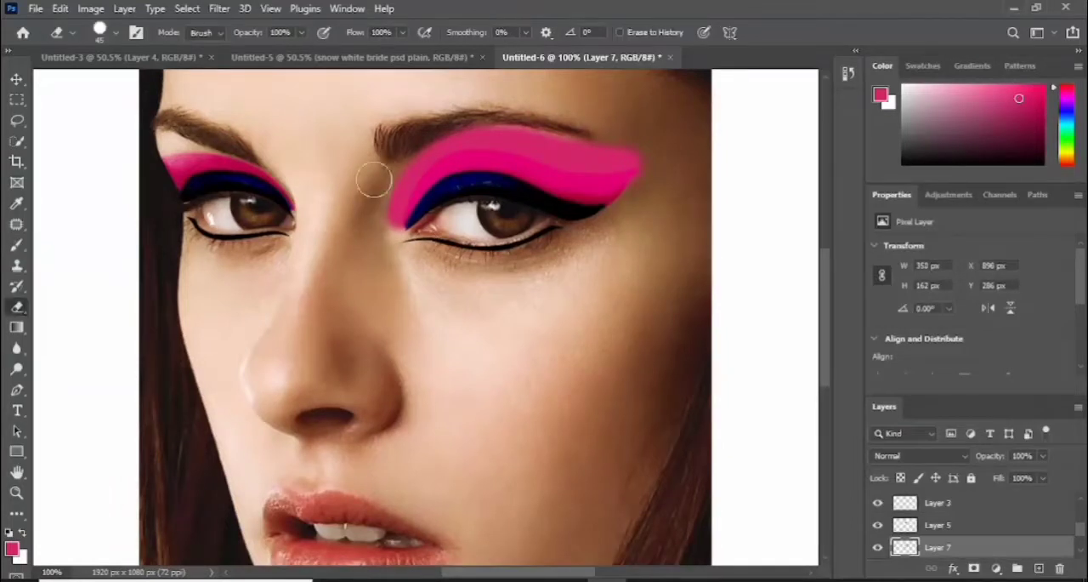
click(117, 33)
click(59, 181)
click(302, 77)
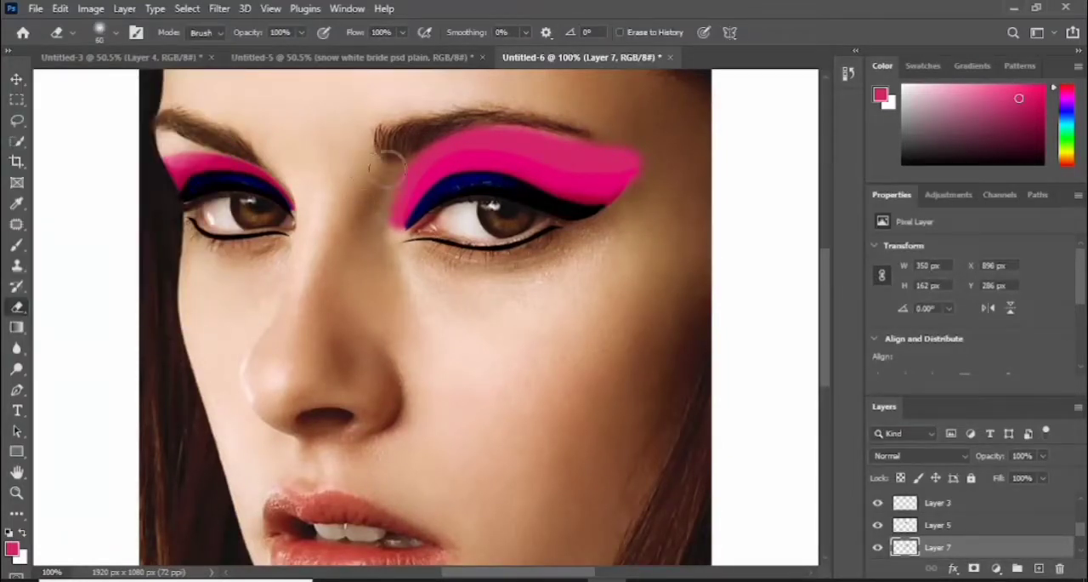
mouse_move(468, 86)
mouse_down()
mouse_move(454, 118)
mouse_move(633, 127)
mouse_move(650, 147)
mouse_move(665, 133)
mouse_move(437, 119)
mouse_move(669, 141)
mouse_move(633, 207)
mouse_move(562, 125)
mouse_move(515, 120)
mouse_move(550, 260)
mouse_up()
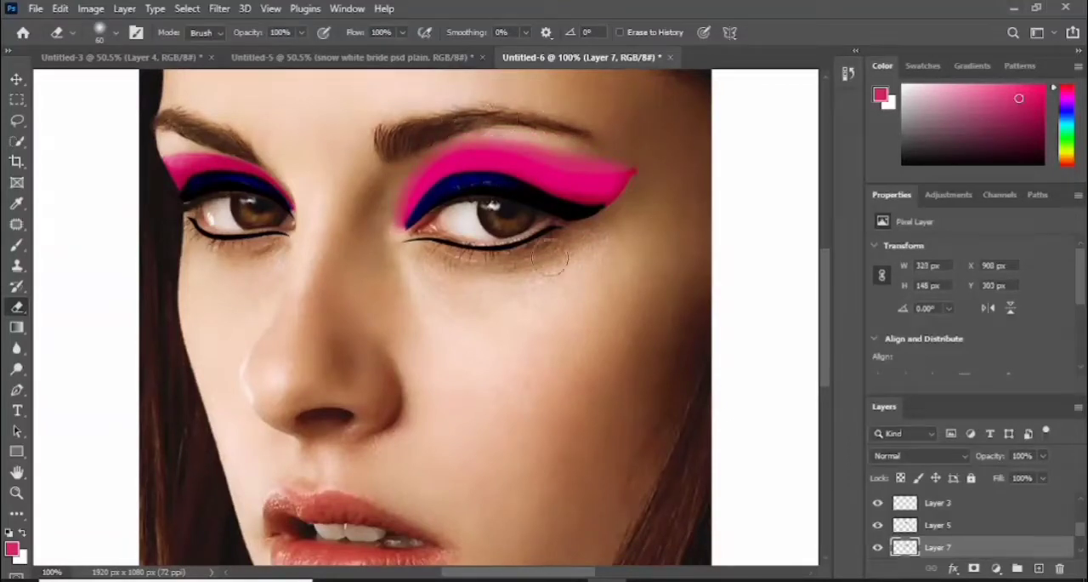
drag(629, 210, 644, 190)
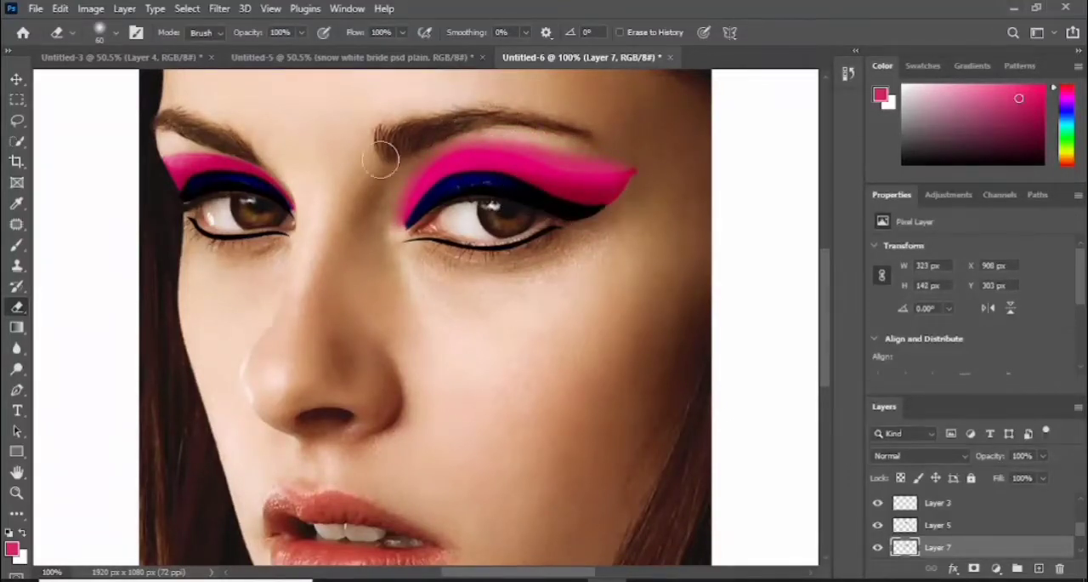
drag(380, 159, 367, 192)
- Set the blend mode of Layer 7, the pink paint around the right-hand eye, to Vivid Light
click(921, 455)
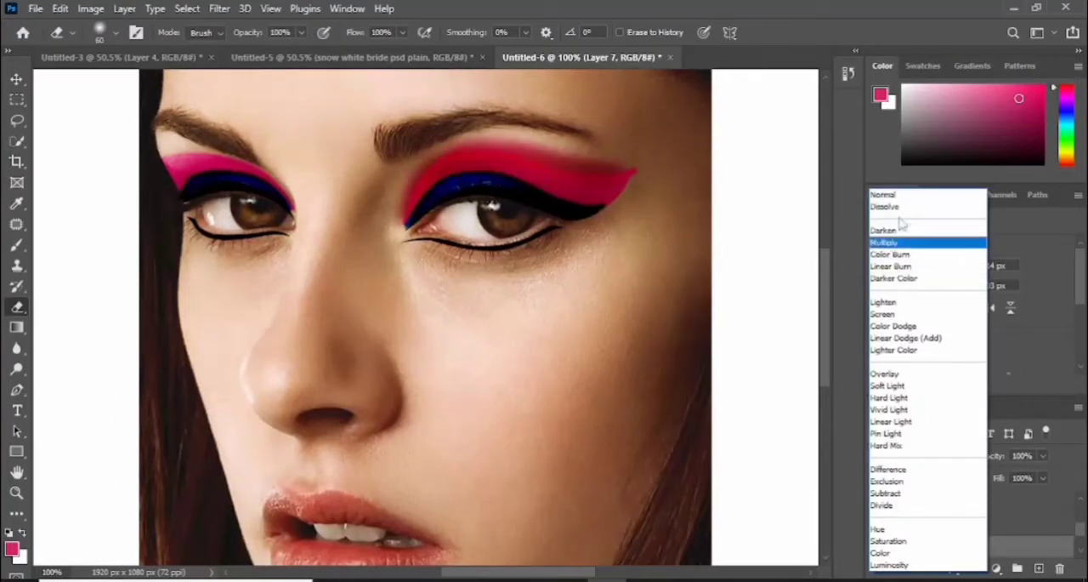
key(Down)
key(Down)
key(Down)
key(Down)
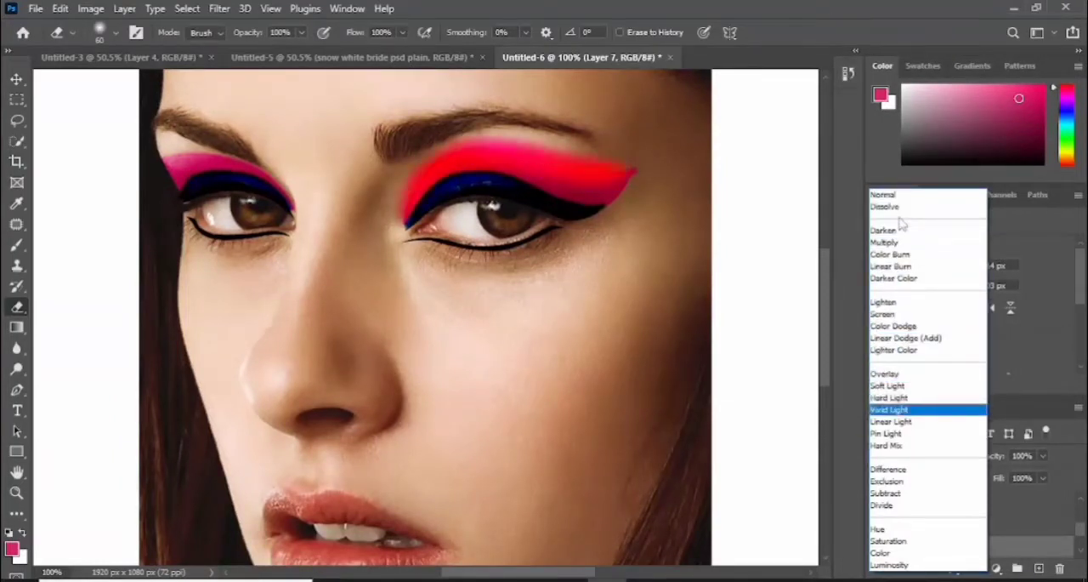
key(Down)
key(Down)
key(Down)
key(Up)
key(Up)
key(Up)
key(Up)
key(Up)
key(Up)
key(Down)
key(Down)
key(Down)
click(930, 412)
click(17, 79)
click(575, 176)
key(ctrl+t)
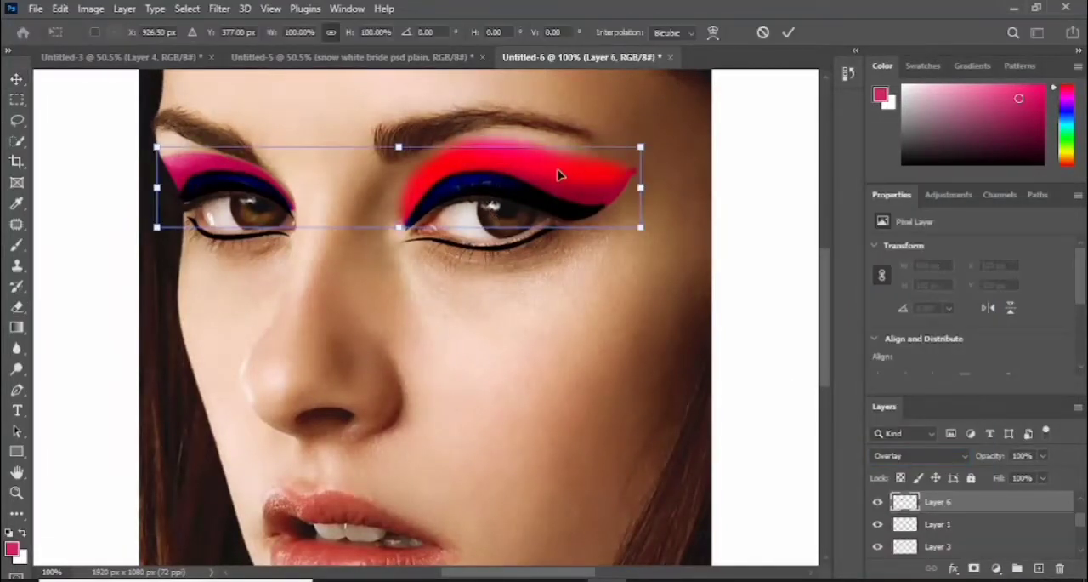
click(792, 35)
- Warp Layer 7 so the right-hand eye's pink paint stretches up toward the eyebrow and slightly beyond the outer corner
scroll(971, 528, down, 3)
click(971, 528)
key(ctrl+t)
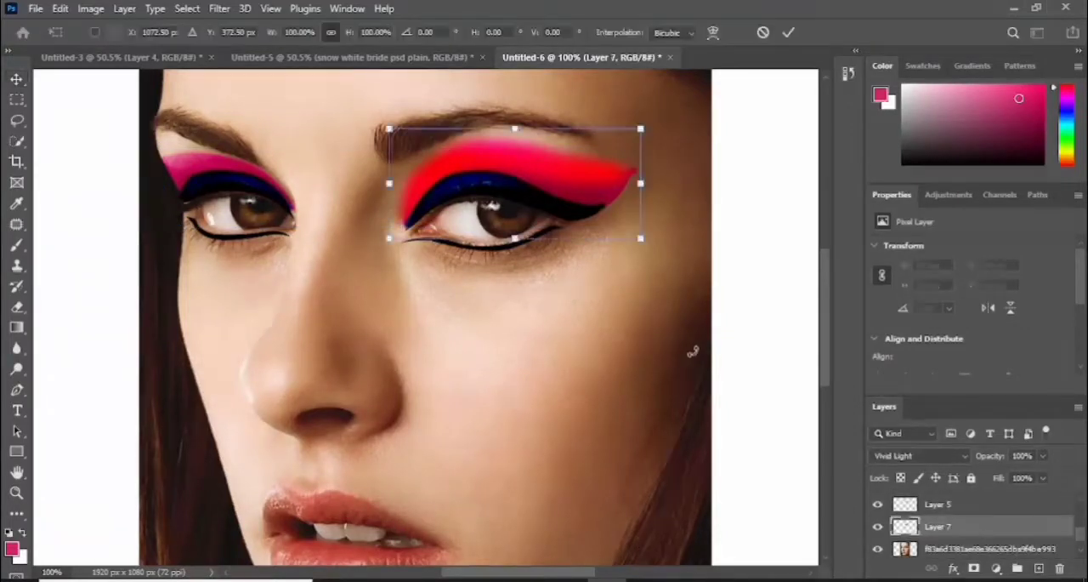
right_click(575, 170)
click(636, 279)
drag(515, 145, 513, 124)
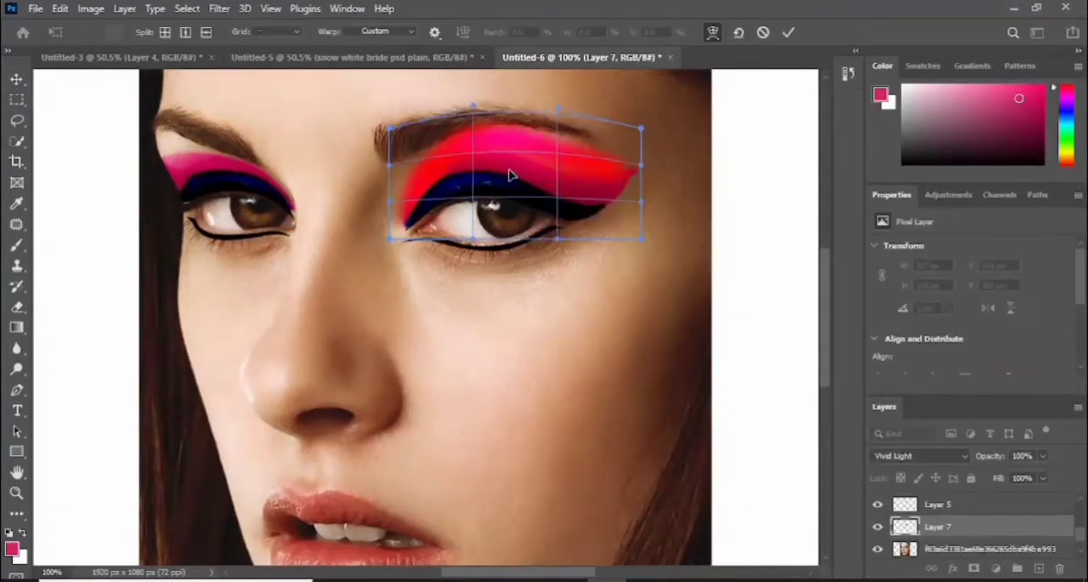
drag(510, 175, 508, 180)
drag(642, 170, 666, 151)
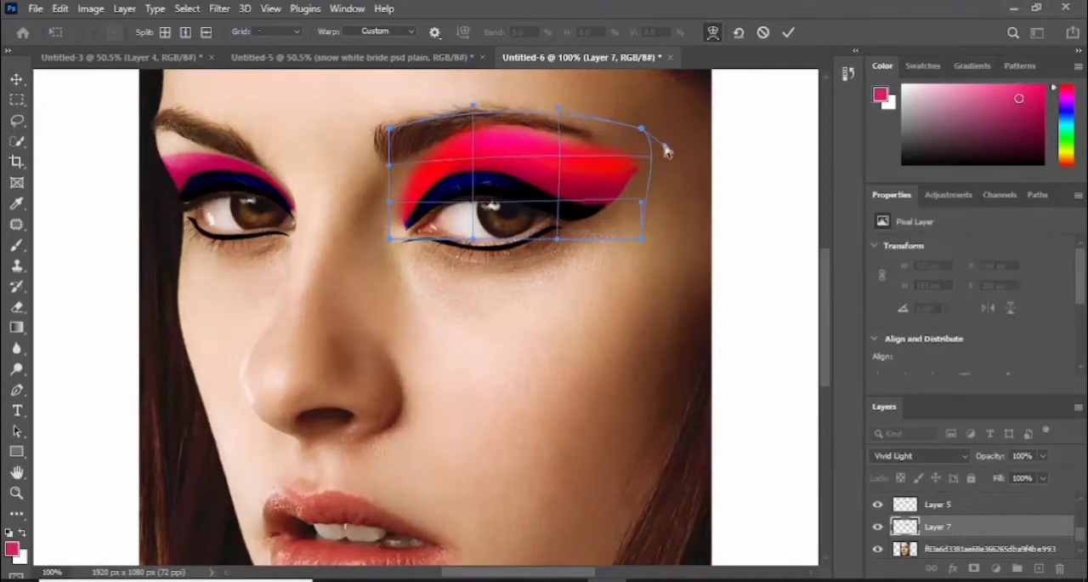
mouse_move(640, 237)
mouse_down()
mouse_move(645, 196)
mouse_move(650, 245)
mouse_up()
drag(391, 165, 400, 183)
mouse_move(640, 130)
mouse_down()
mouse_move(695, 125)
mouse_move(657, 132)
mouse_up()
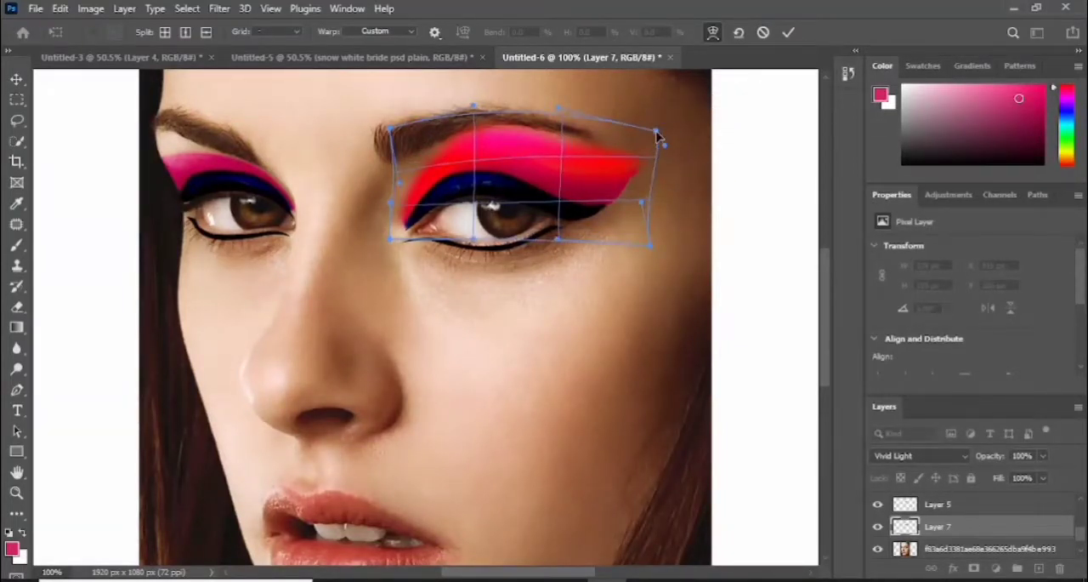
click(789, 33)
- Add a new layer directly below Layer 6 and brush pink over the left-hand eyelid up to the eyebrow
key(ctrl+0)
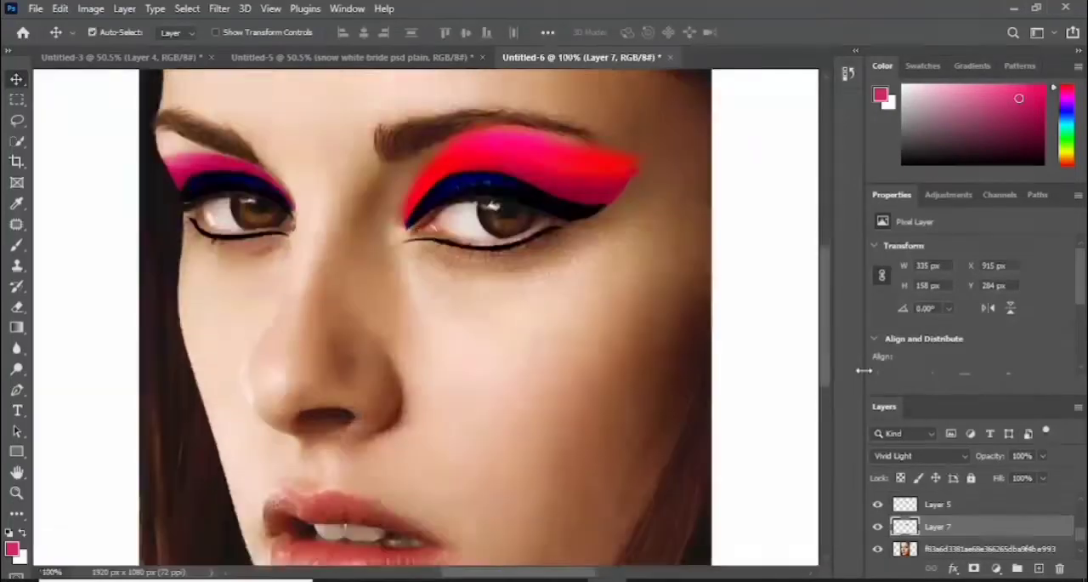
key(ctrl+1)
scroll(978, 523, down, 3)
click(976, 536)
click(976, 536)
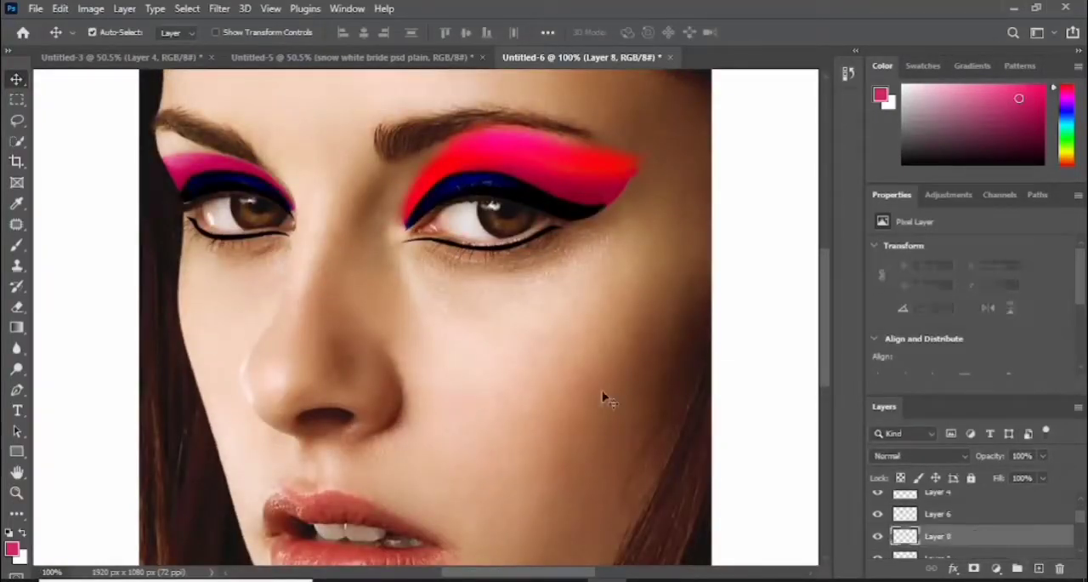
click(17, 245)
mouse_move(171, 147)
mouse_down()
mouse_move(182, 148)
mouse_move(161, 142)
mouse_move(178, 174)
mouse_move(203, 131)
mouse_move(150, 100)
mouse_move(168, 223)
mouse_up()
- Ready the Eraser tool and set the blend mode of Layer 8, the left-hand eye's pink paint, to Vivid Light
click(17, 308)
click(967, 460)
key(Down)
key(Down)
key(Down)
key(Down)
key(Down)
key(Down)
key(Down)
key(Down)
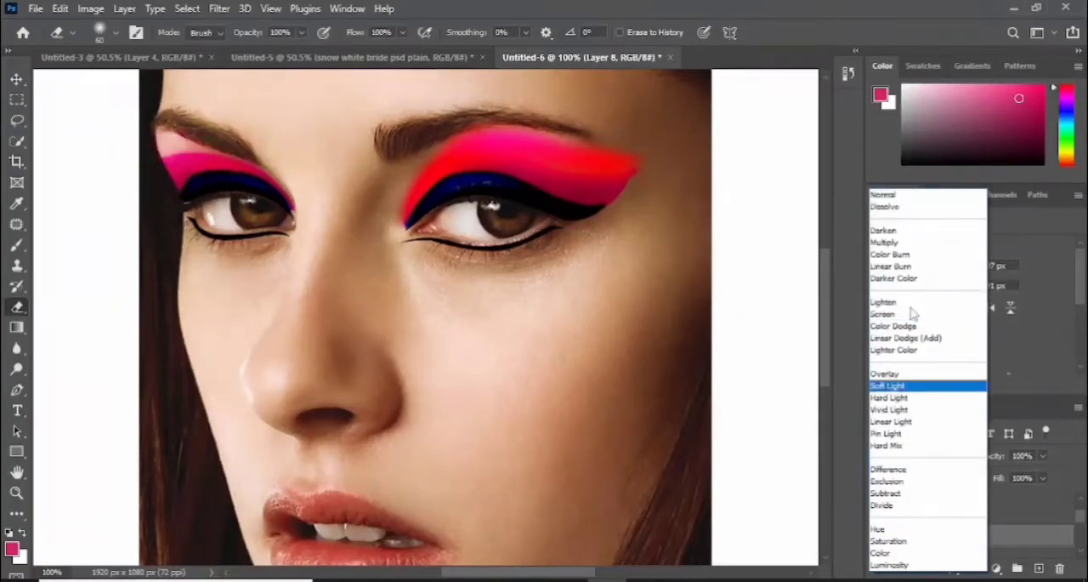
key(Up)
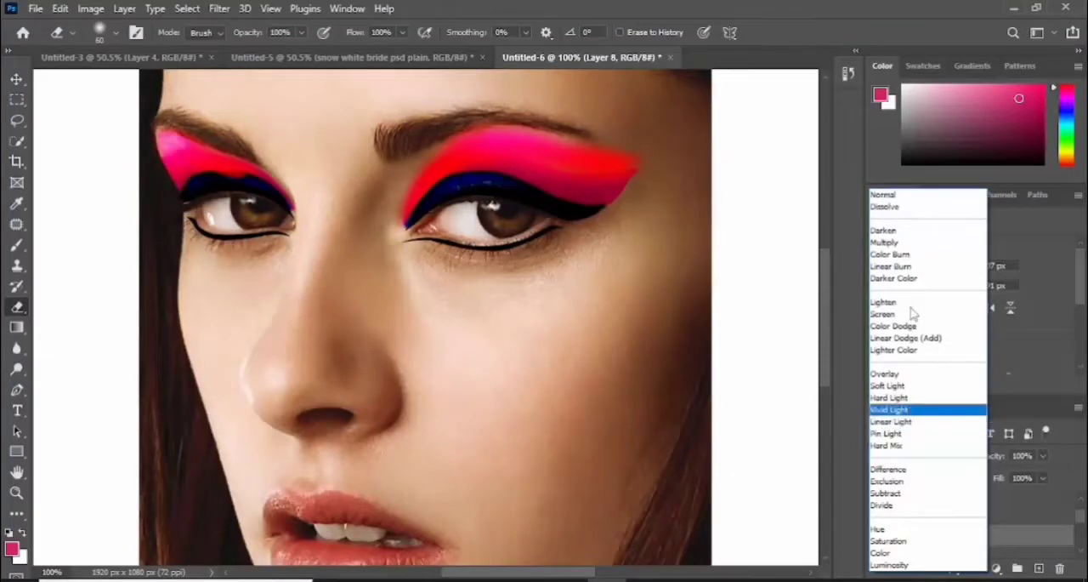
key(Return)
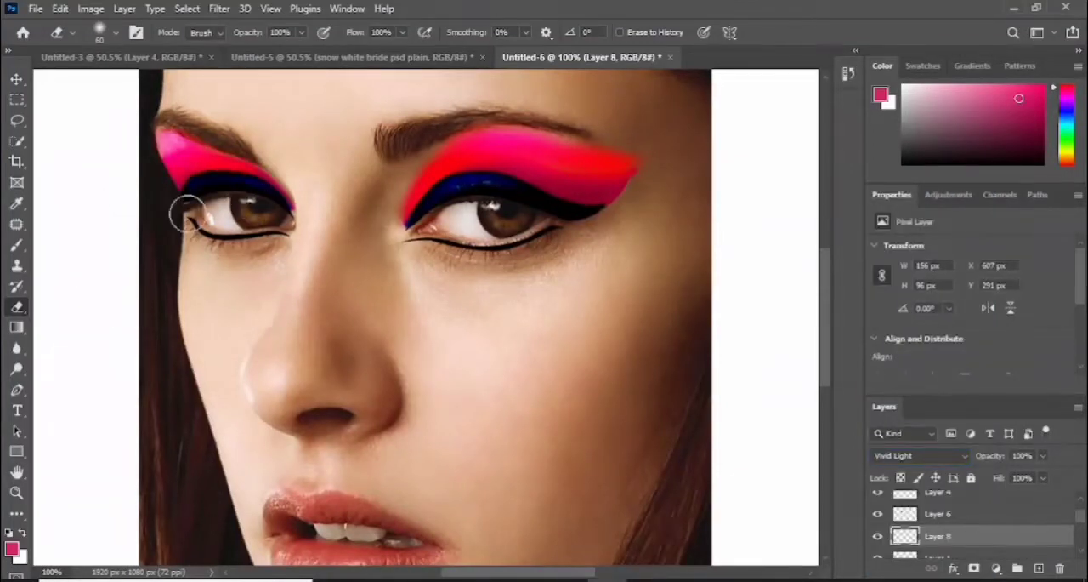
- Erase the excess pink near the eyebrows with a soft 60 px Eraser, on Layer 8 at left and Layer 7 at right
drag(209, 116, 148, 114)
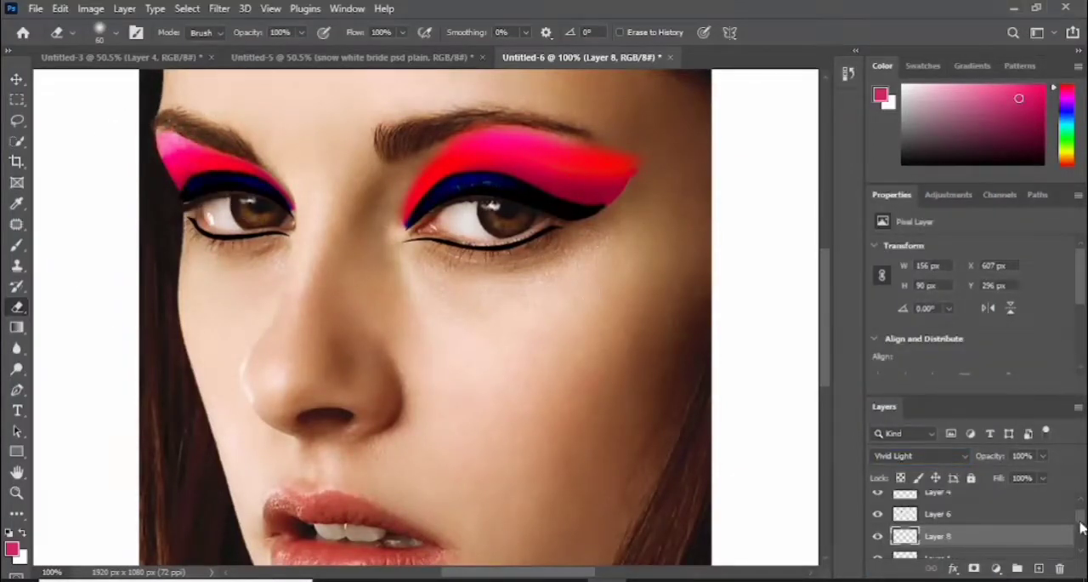
drag(1081, 522, 1081, 544)
click(984, 514)
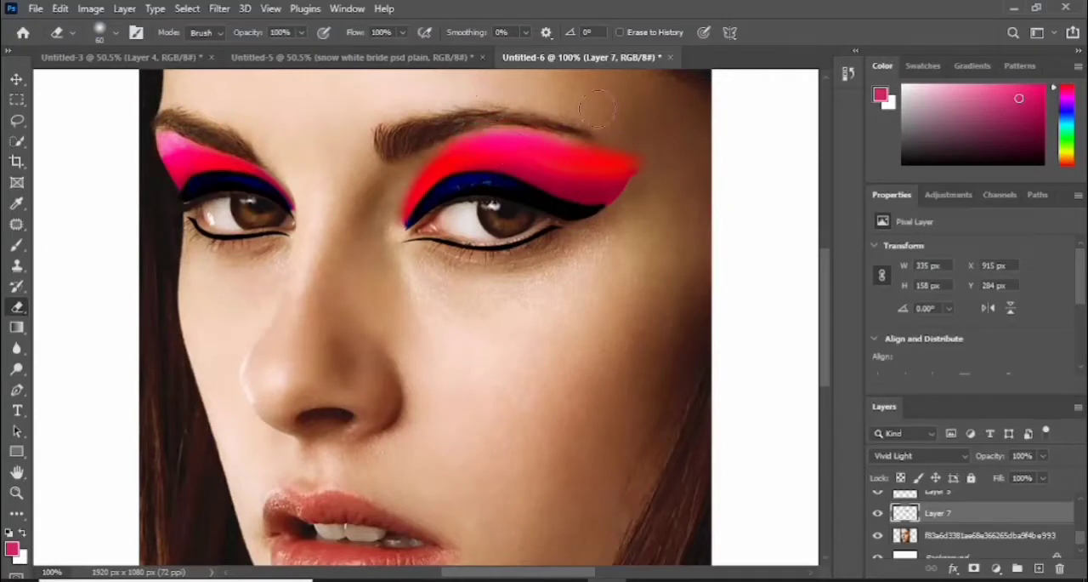
drag(598, 108, 674, 123)
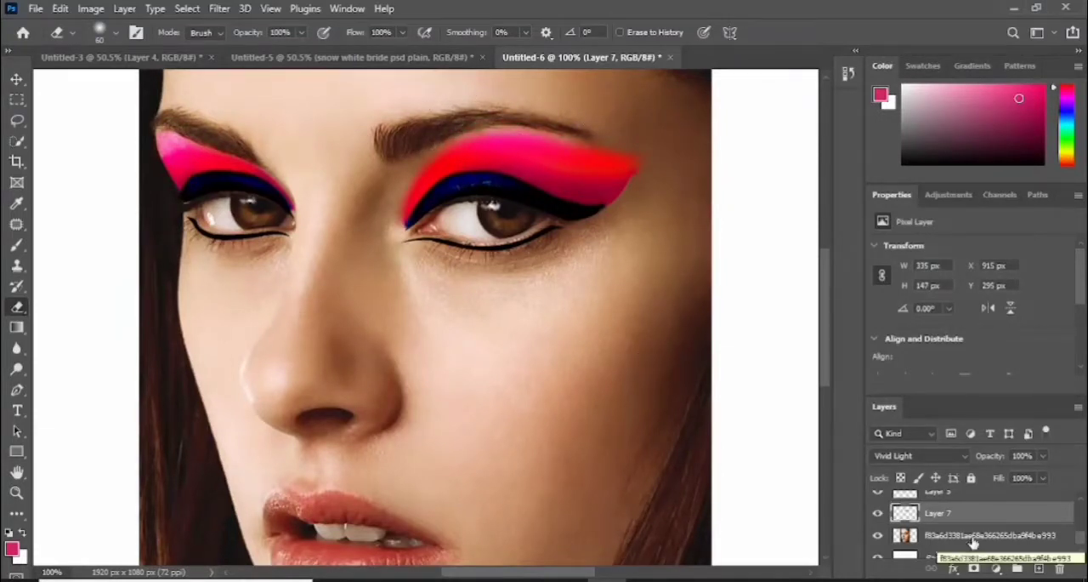
- Brush pink beneath the right-hand eye's lower liner on Layer 7 and soften its lower edge with the Eraser
click(17, 244)
mouse_move(399, 251)
mouse_down()
mouse_move(531, 252)
mouse_move(617, 231)
mouse_up()
click(17, 306)
mouse_move(514, 292)
mouse_down()
mouse_move(378, 272)
mouse_move(529, 292)
mouse_up()
drag(448, 281, 655, 241)
- Brush pink beneath the left-hand eye's lower liner on Layer 8 and ready the Eraser for softening it
click(1039, 568)
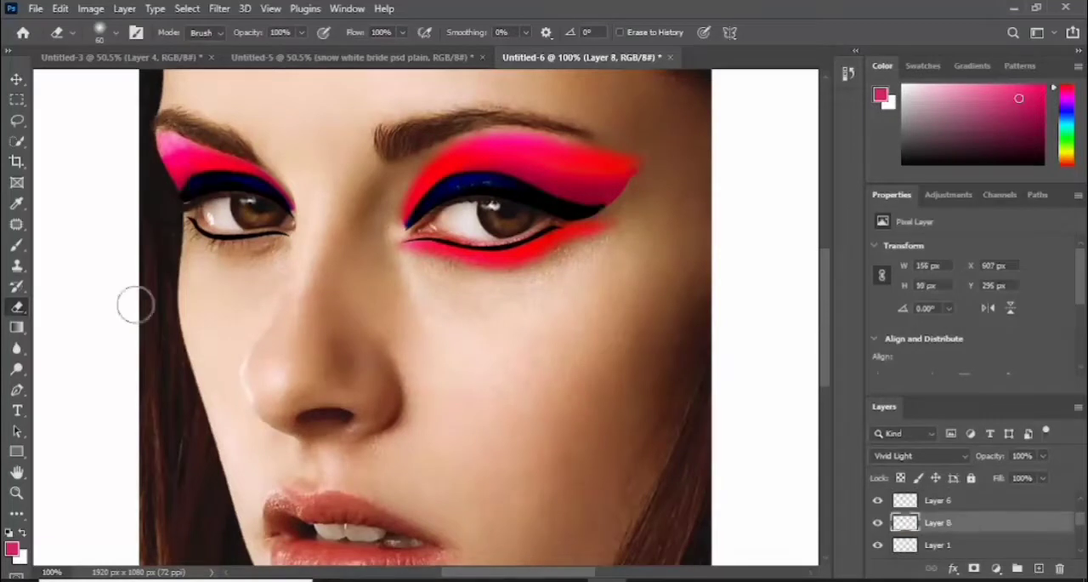
key(b)
mouse_move(262, 245)
mouse_down()
mouse_move(216, 251)
mouse_move(187, 230)
mouse_move(272, 283)
mouse_move(272, 271)
mouse_move(204, 286)
mouse_move(156, 237)
mouse_move(228, 296)
mouse_move(170, 262)
mouse_move(158, 234)
mouse_up()
key(e)
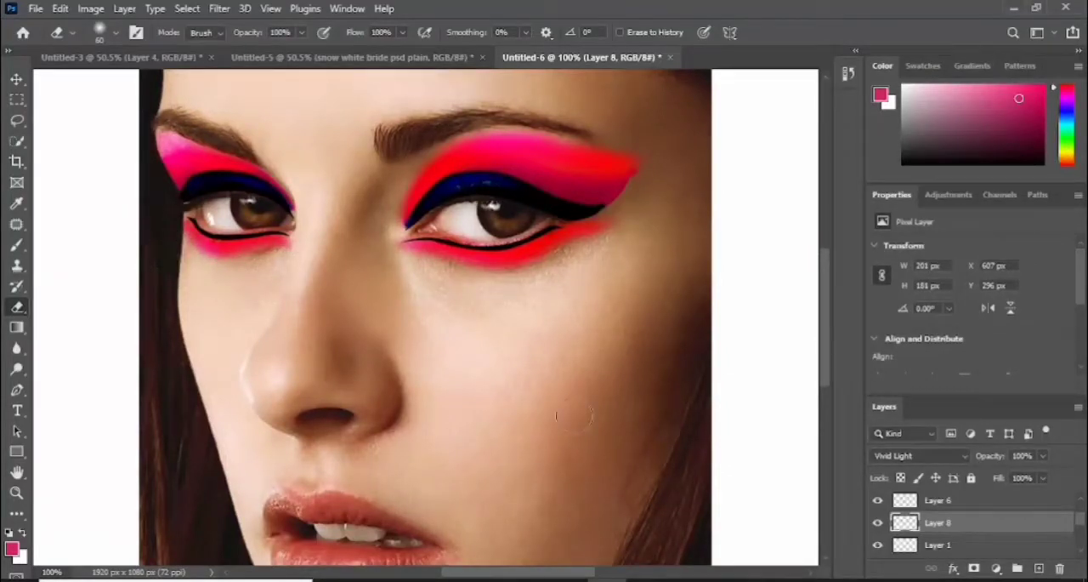
- On a new layer directly above the photo, paint the right-hand eye's lower waterline off-white, #ebe5e8, with a soft 15 px brush
scroll(1078, 541, down, 3)
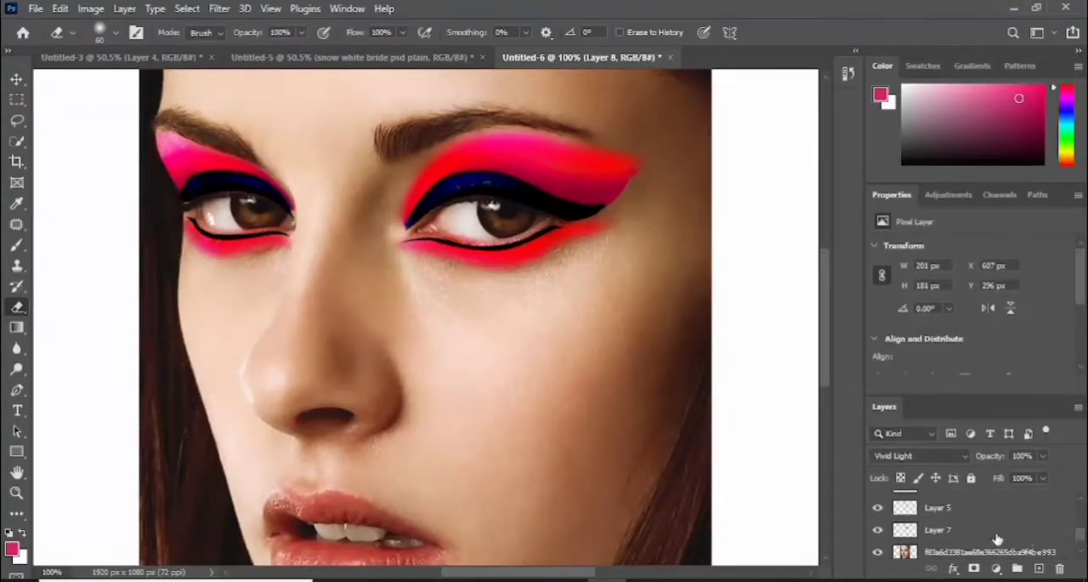
click(961, 553)
click(1039, 568)
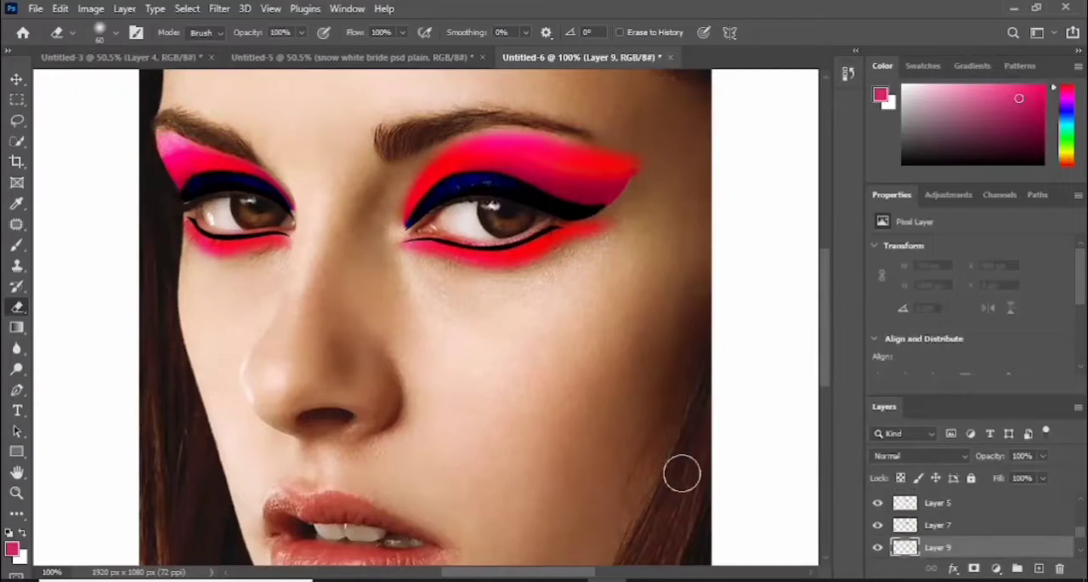
right_click(20, 247)
click(83, 243)
click(12, 549)
drag(441, 207, 439, 214)
click(805, 195)
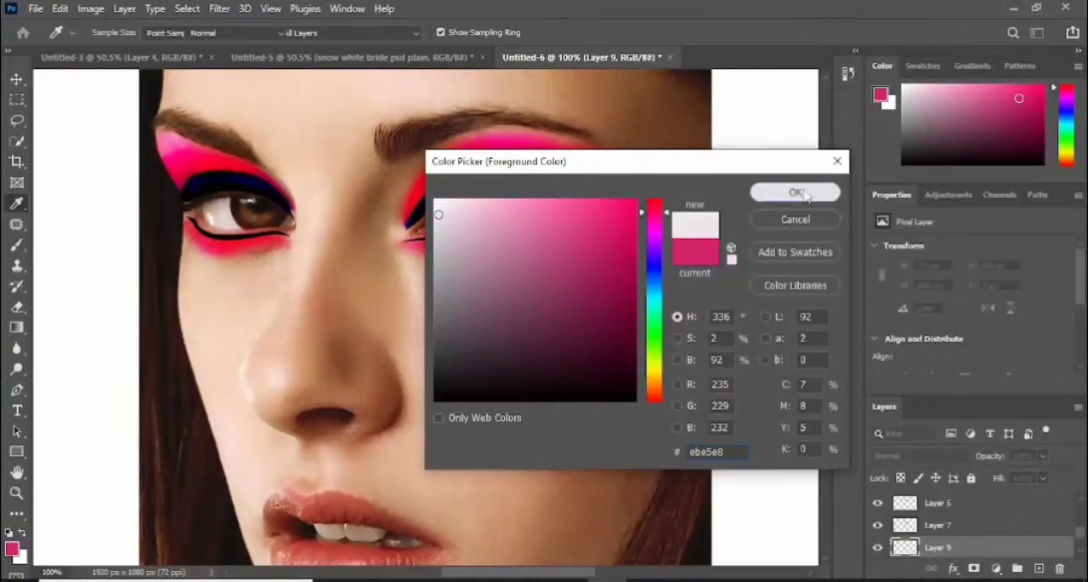
key(ctrl+plus)
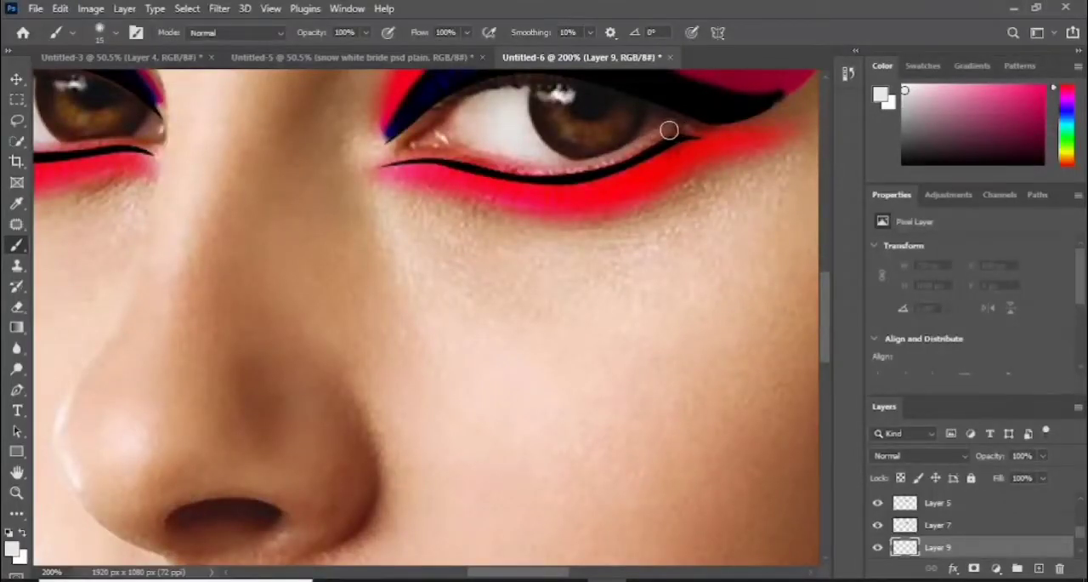
mouse_move(671, 128)
mouse_down()
mouse_move(576, 167)
mouse_move(406, 154)
mouse_up()
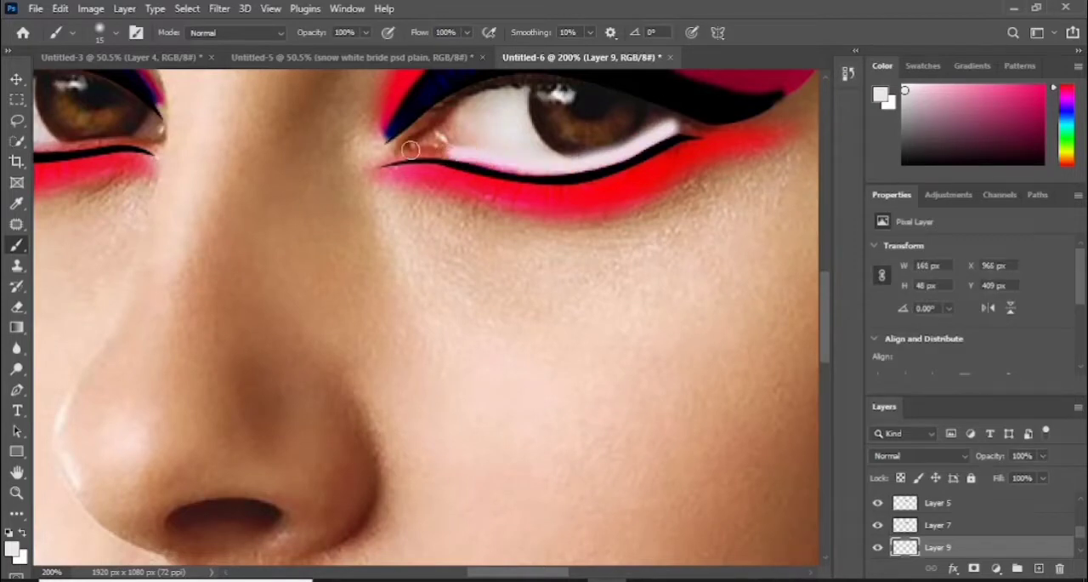
- Trim both edges of the right-hand eye's off-white waterline on Layer 9 with a hard 35 px Eraser
click(24, 307)
click(117, 34)
click(137, 272)
click(116, 34)
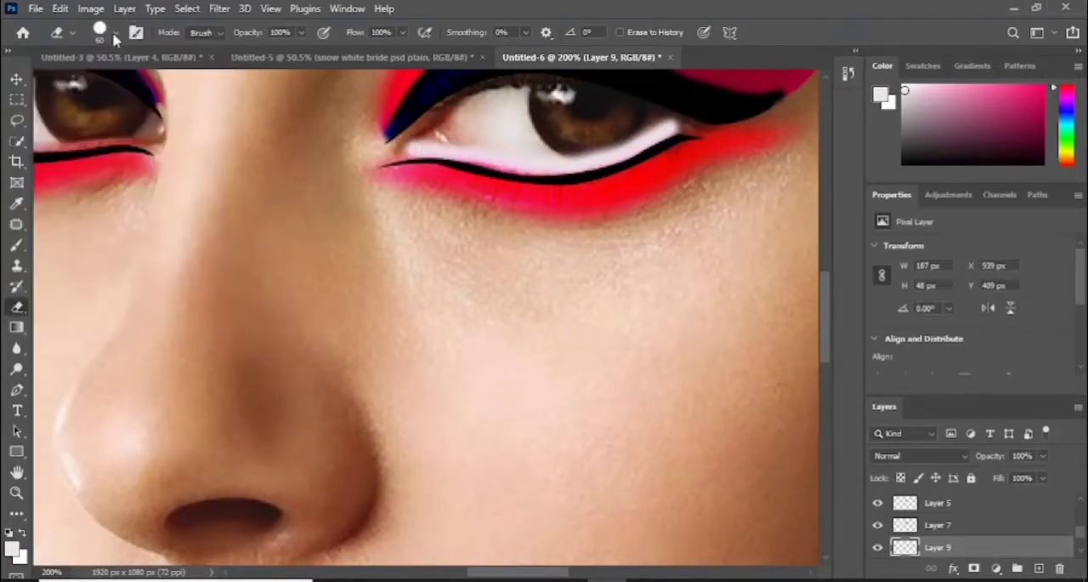
key(bracketleft)
key(bracketleft)
key(bracketleft)
key(bracketleft)
mouse_move(648, 106)
mouse_down()
mouse_move(600, 126)
mouse_move(512, 128)
mouse_up()
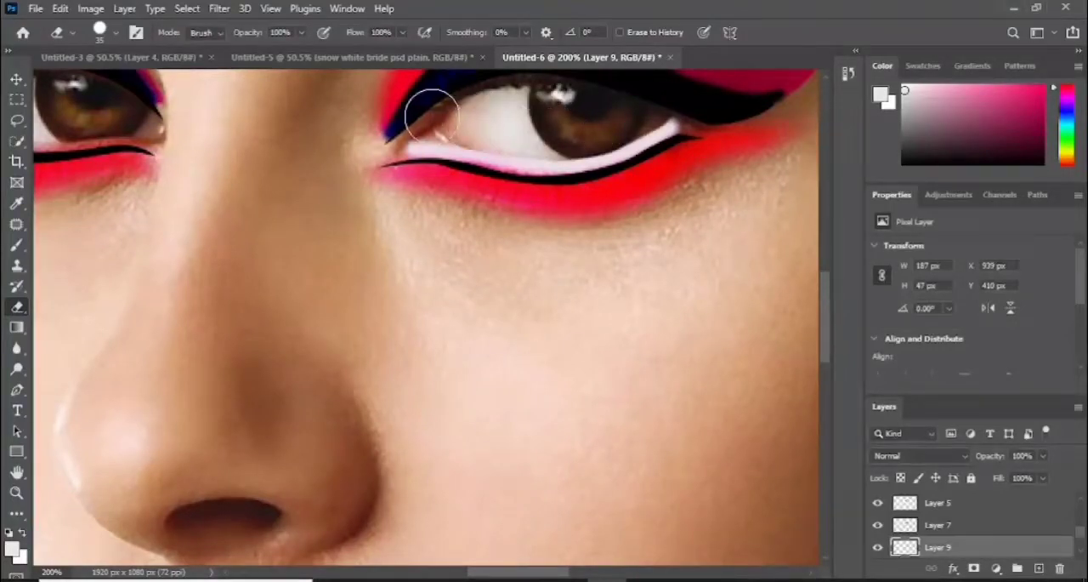
mouse_move(537, 203)
mouse_down()
mouse_move(604, 196)
mouse_move(657, 175)
mouse_move(701, 139)
mouse_move(683, 175)
mouse_up()
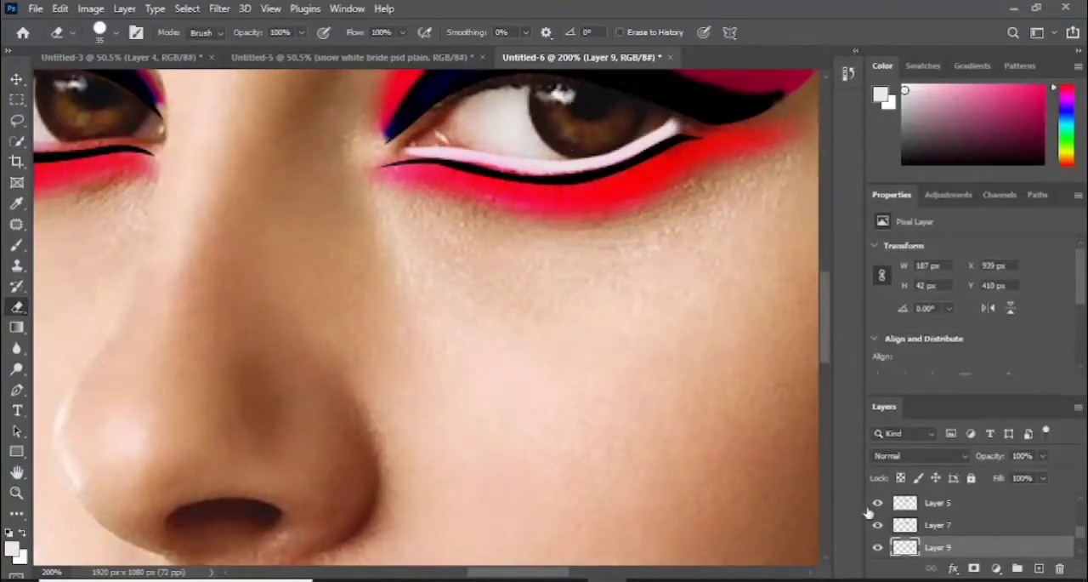
- On a new layer directly above Layer 1, paint the left-hand eye's lower waterline off-white with a soft 10 px brush
click(17, 79)
key(ctrl+0)
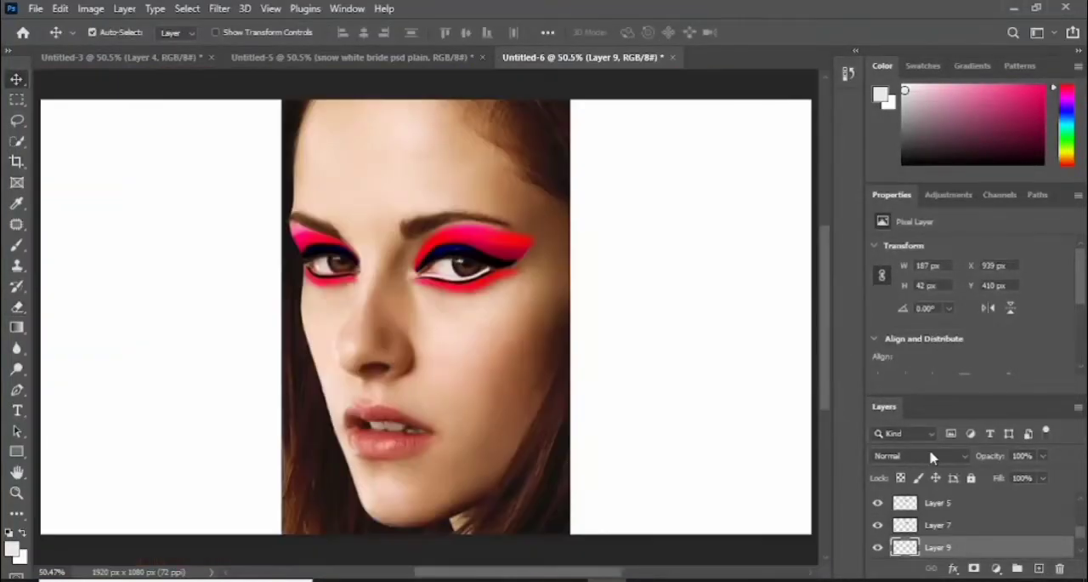
key(ctrl+plus)
key(ctrl+plus)
drag(1082, 536, 1081, 523)
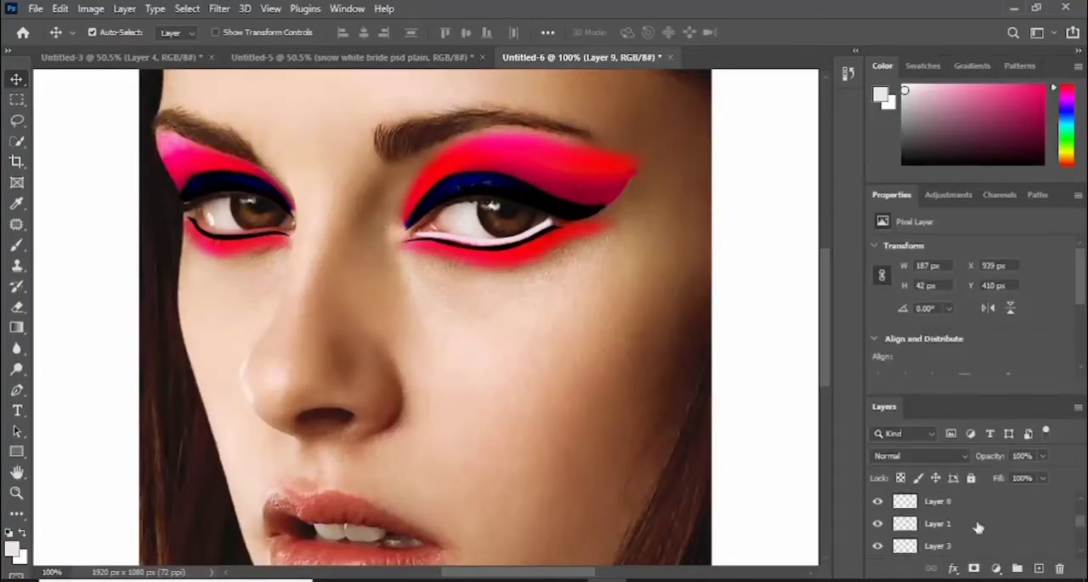
click(978, 525)
click(17, 245)
key(ctrl+plus)
drag(486, 573, 428, 575)
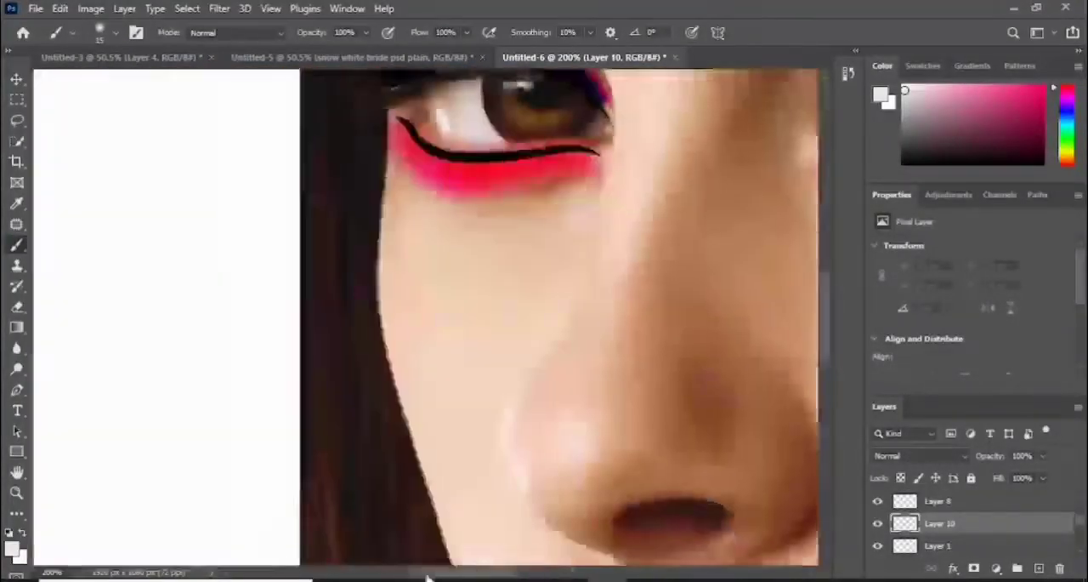
scroll(687, 311, up, 3)
mouse_move(597, 295)
mouse_down()
mouse_move(478, 300)
mouse_move(432, 283)
mouse_move(416, 257)
mouse_up()
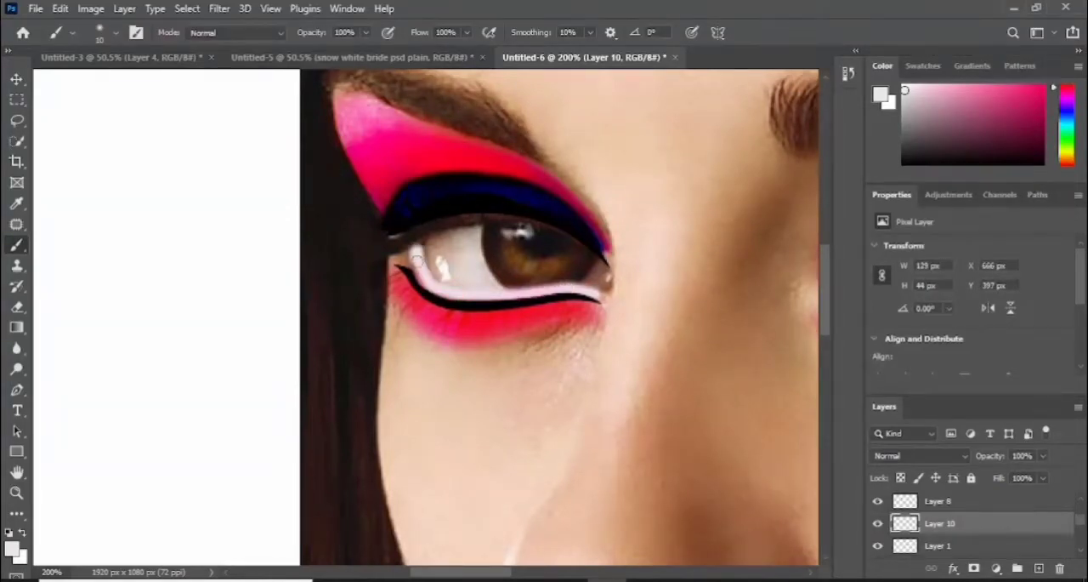
- Reduce the opacity of Layer 10, the left-hand eye's off-white waterline, to 61%
drag(988, 459, 954, 459)
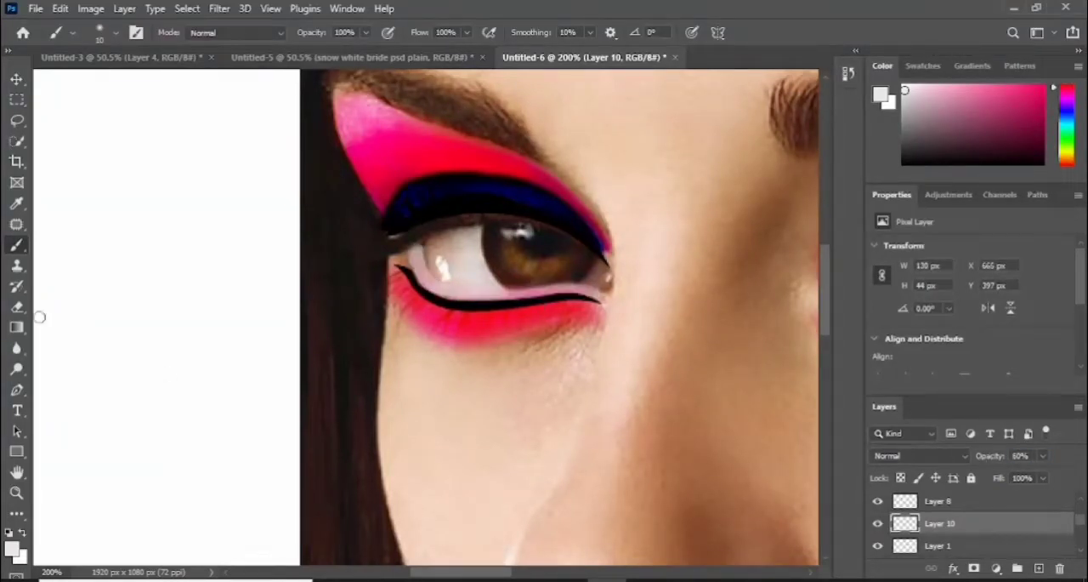
click(17, 306)
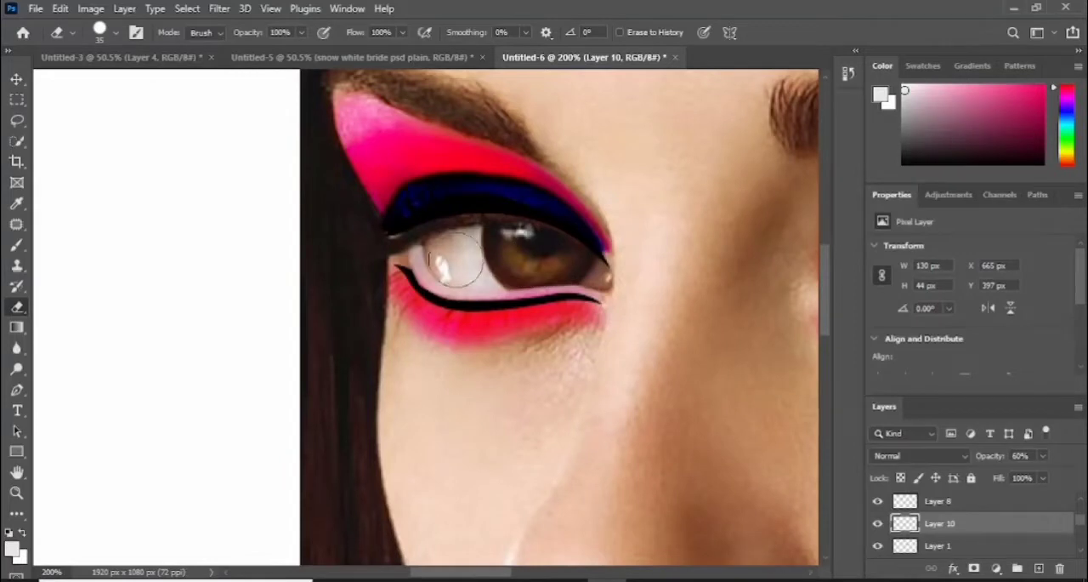
drag(989, 457, 1077, 454)
key(ctrl+0)
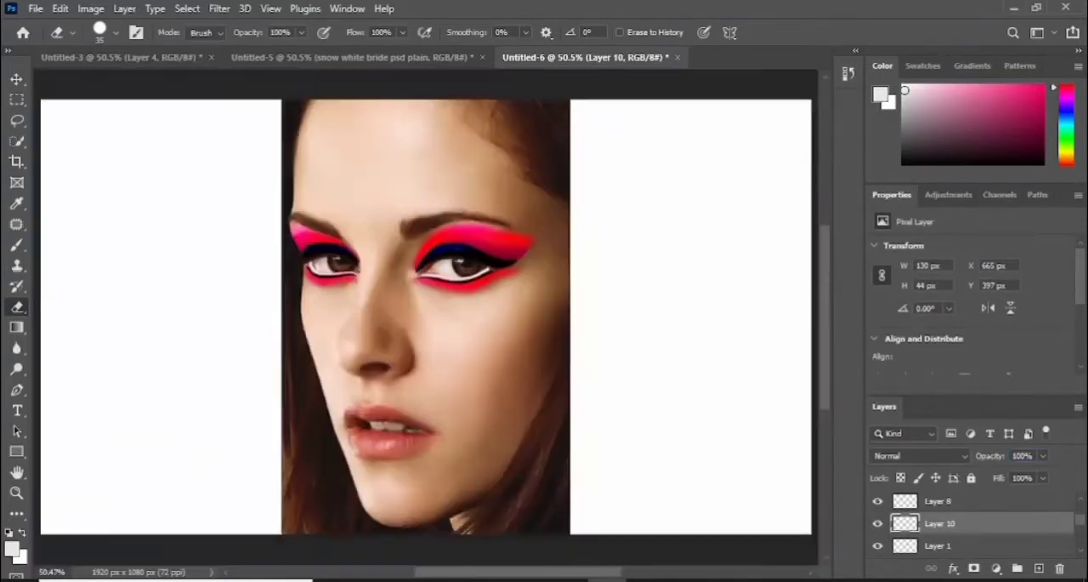
key(ctrl+1)
drag(984, 457, 987, 459)
- Reduce the opacity of Layer 9, the right-hand eye's off-white waterline, to 61%
drag(1083, 526, 1083, 541)
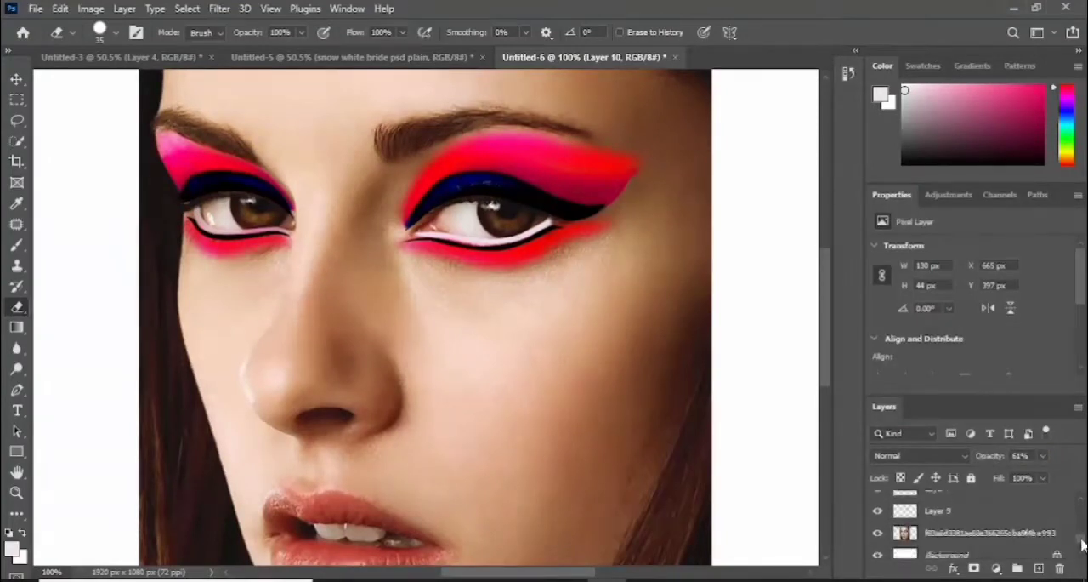
click(969, 516)
mouse_move(990, 459)
mouse_down()
mouse_move(965, 465)
mouse_move(988, 460)
mouse_up()
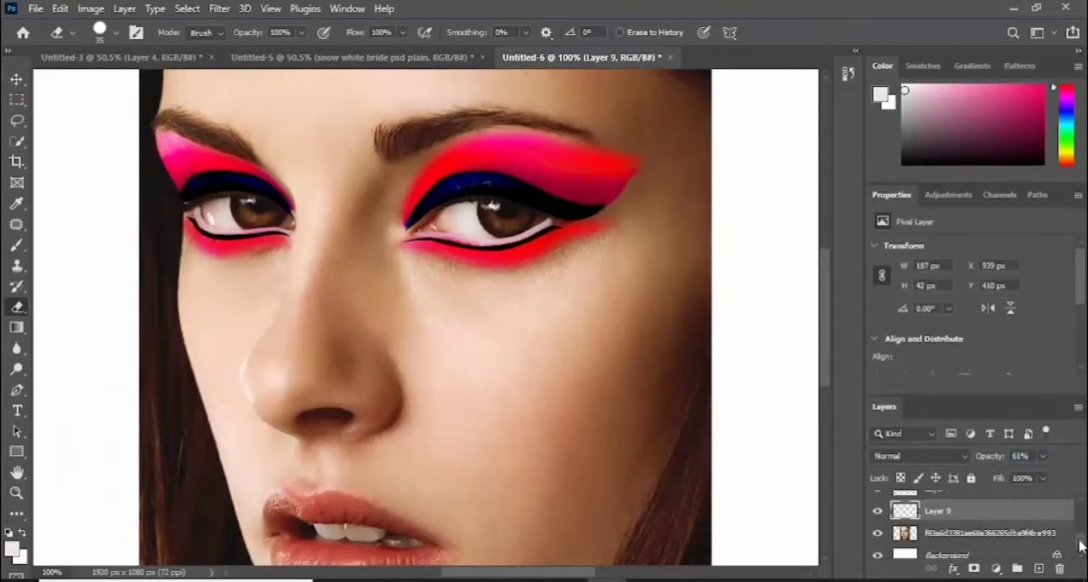
- Set the opacity of the eyeshadow layers, Layer 7 to 87% and Layer 5 to 89%
scroll(978, 519, up, 2)
click(978, 515)
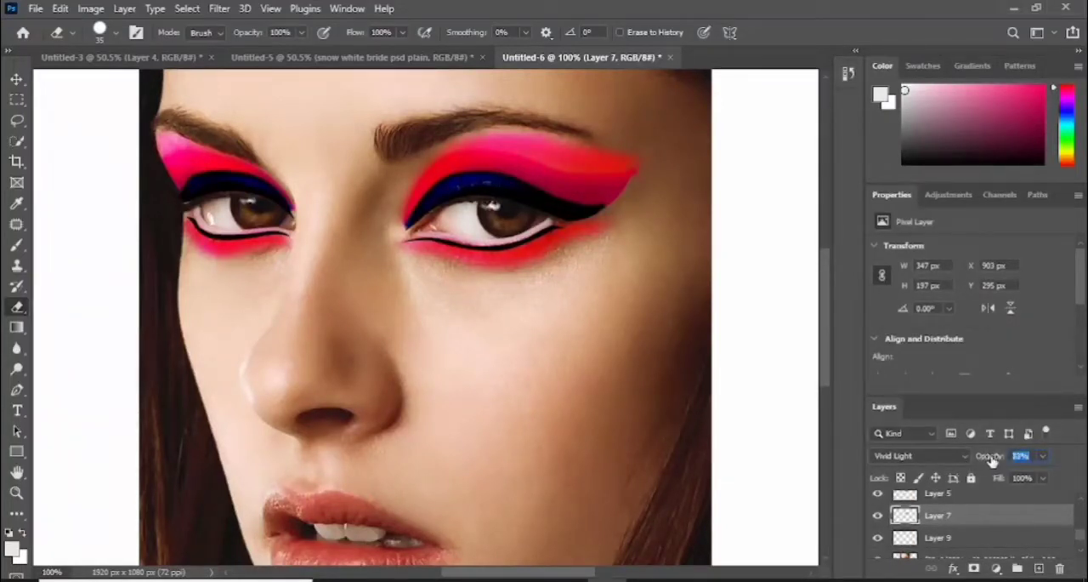
click(962, 496)
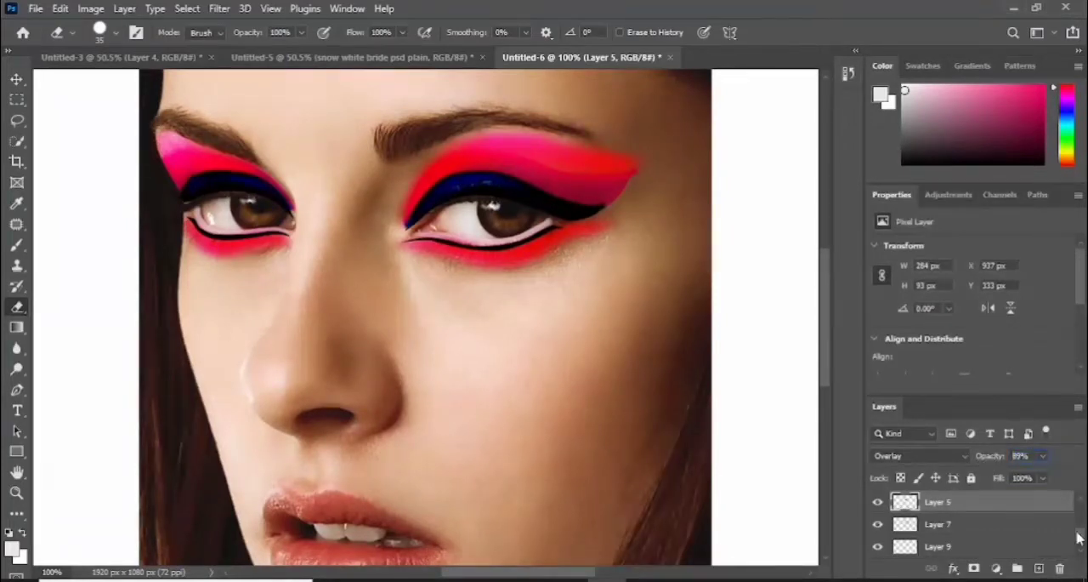
- Reduce the opacity of Color Burn Layer 3 to about 73% and adjust the opacity of Vivid Light Layer 8
scroll(977, 523, up, 2)
click(967, 518)
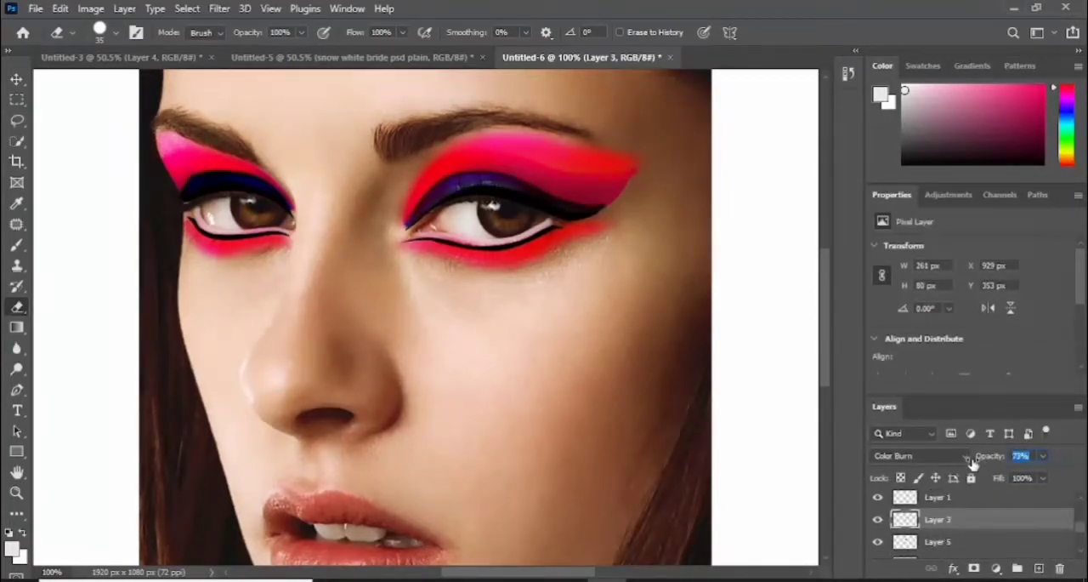
scroll(1083, 531, down, 2)
click(955, 517)
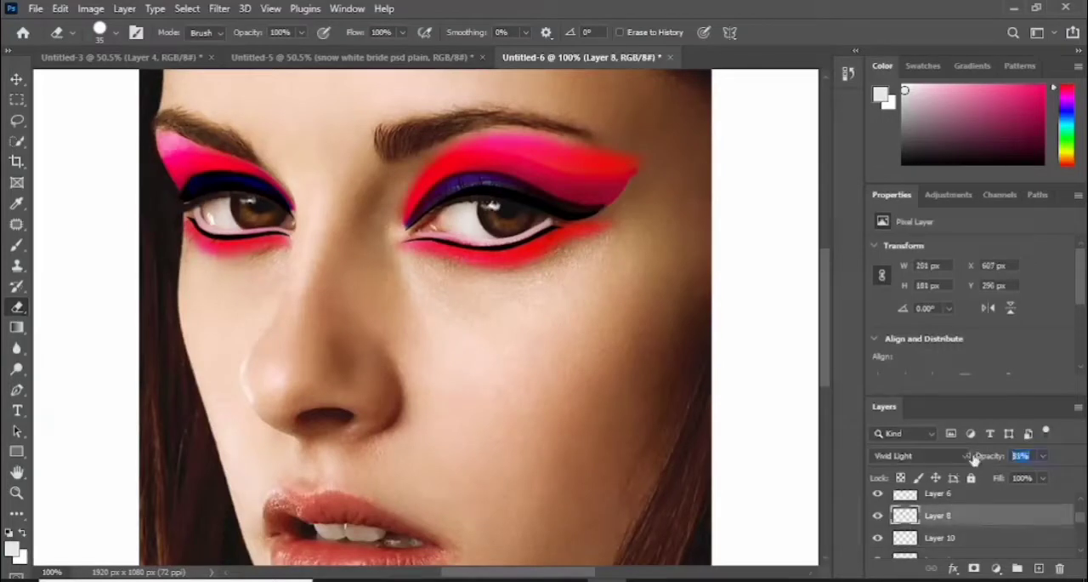
- Set the opacity of Overlay Layer 6 to 77% and of Color Burn Layer 4 to 74%
click(943, 500)
click(979, 459)
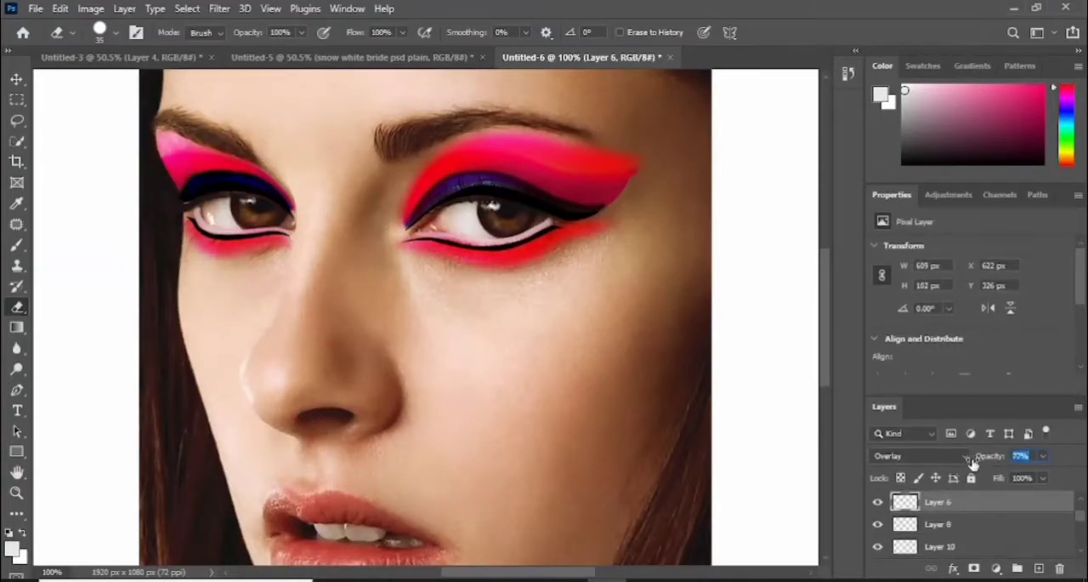
scroll(1082, 525, up, 2)
click(939, 524)
click(979, 457)
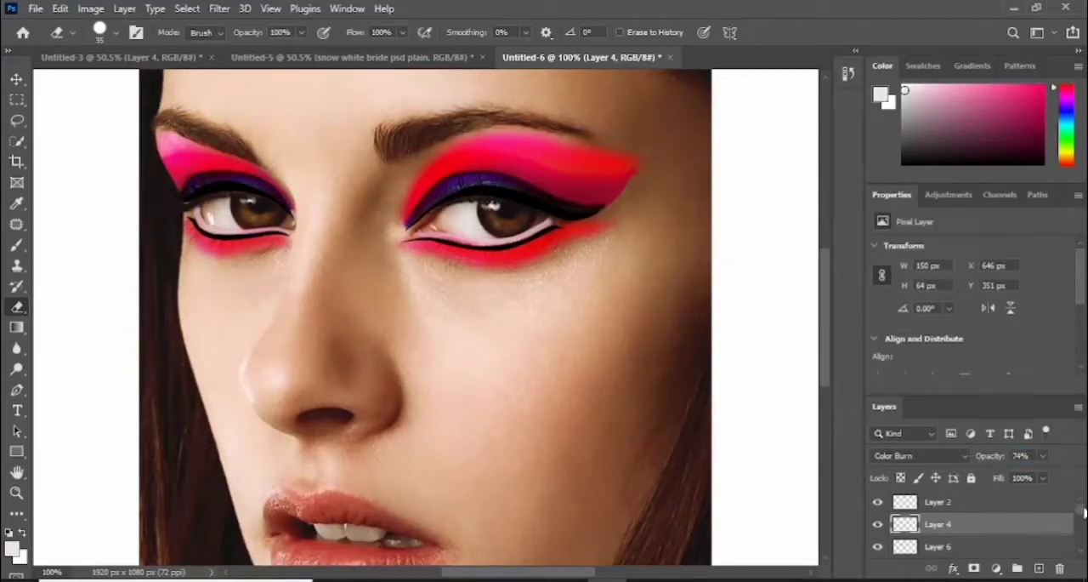
- Smudge the outer upper edge of the left-hand eye's eyeshadow on Layer 6 with a soft 30 px Smudge tool at 85% strength
scroll(1083, 521, down, 2)
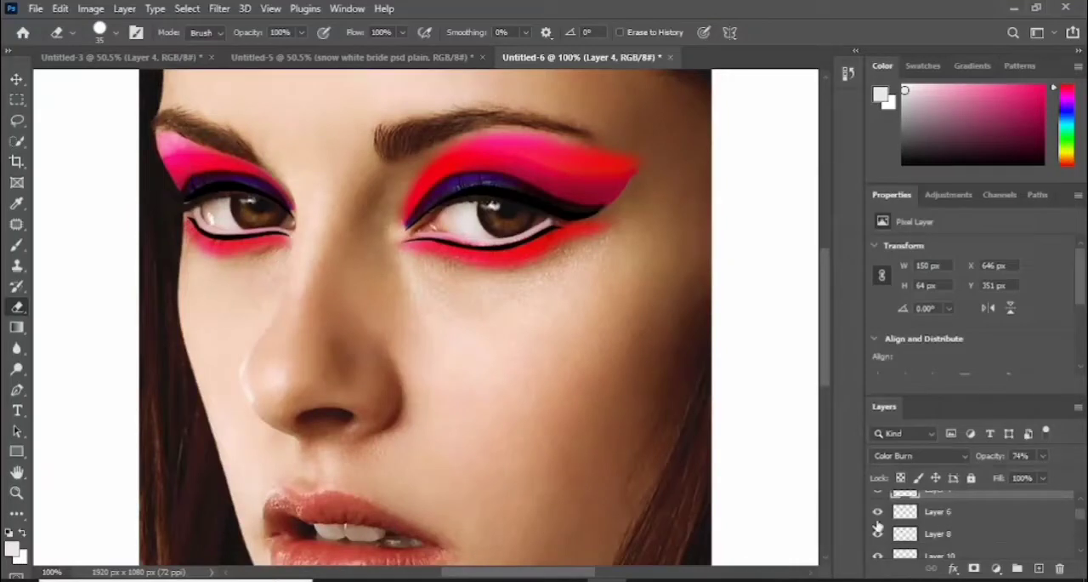
click(877, 533)
click(878, 533)
click(878, 511)
click(878, 511)
click(964, 513)
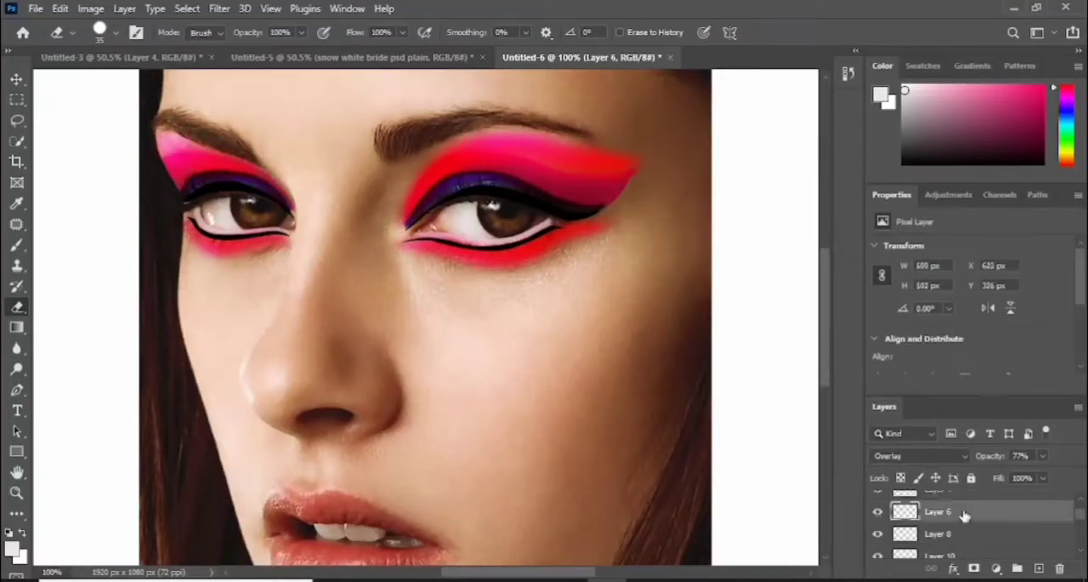
click(17, 348)
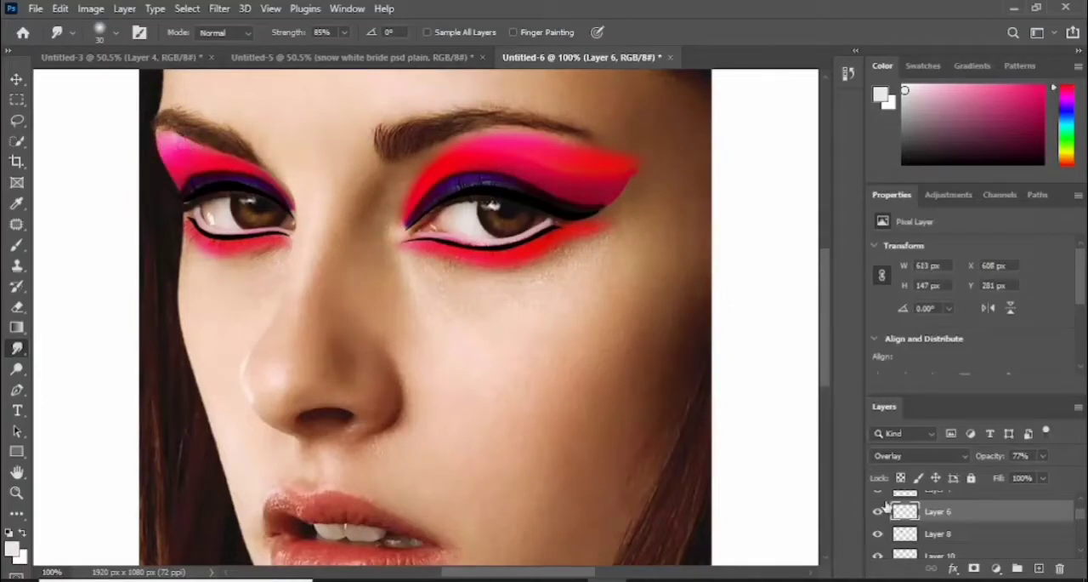
- Smudge the outer wing of the right-hand eye's eyeshadow on Layer 5 and Layer 6 to soften its edge
drag(1083, 516, 1084, 533)
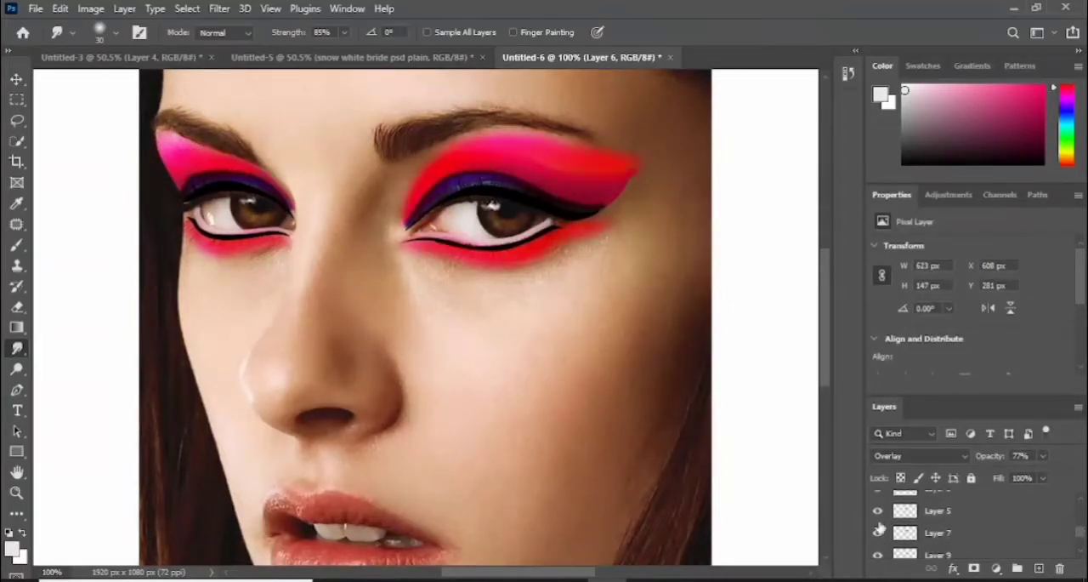
click(914, 514)
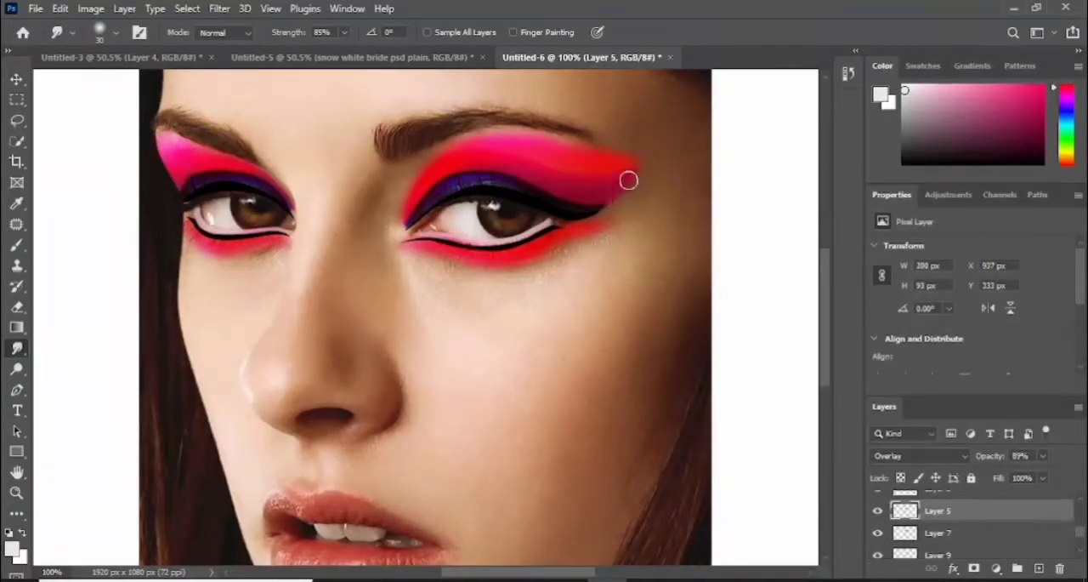
drag(1084, 534, 1083, 513)
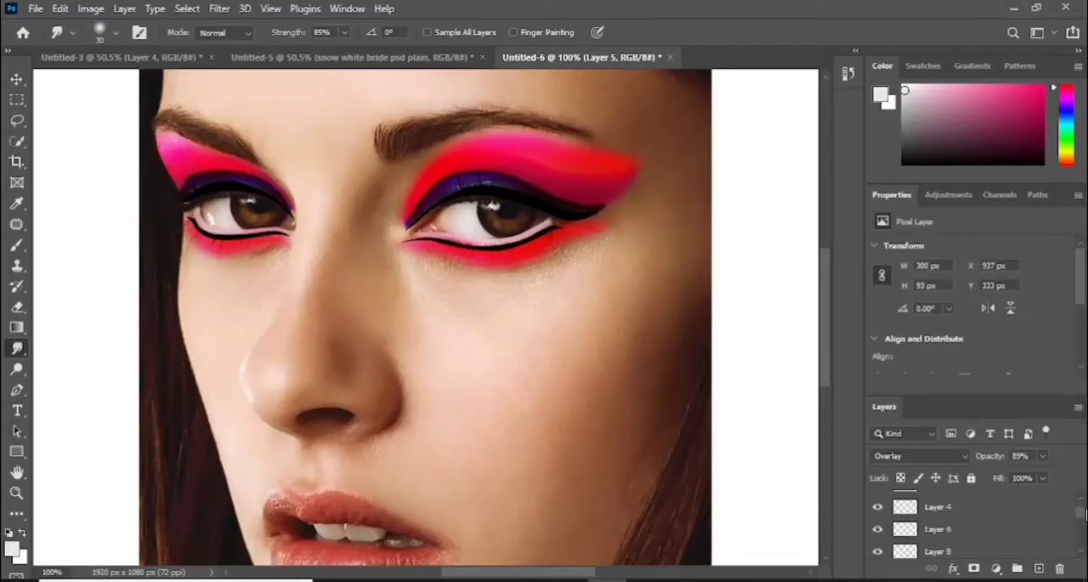
click(914, 528)
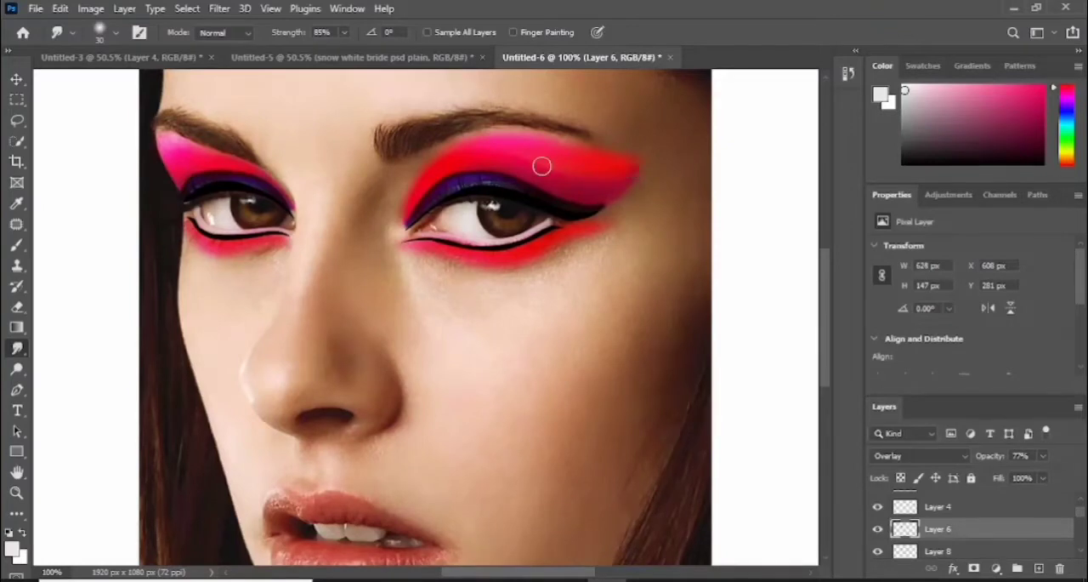
- Smudge the pink eyeshadow above the right-hand eye on Layer 7 along the lid to blend its upper edge
key(ctrl+0)
key(v)
click(878, 548)
click(878, 548)
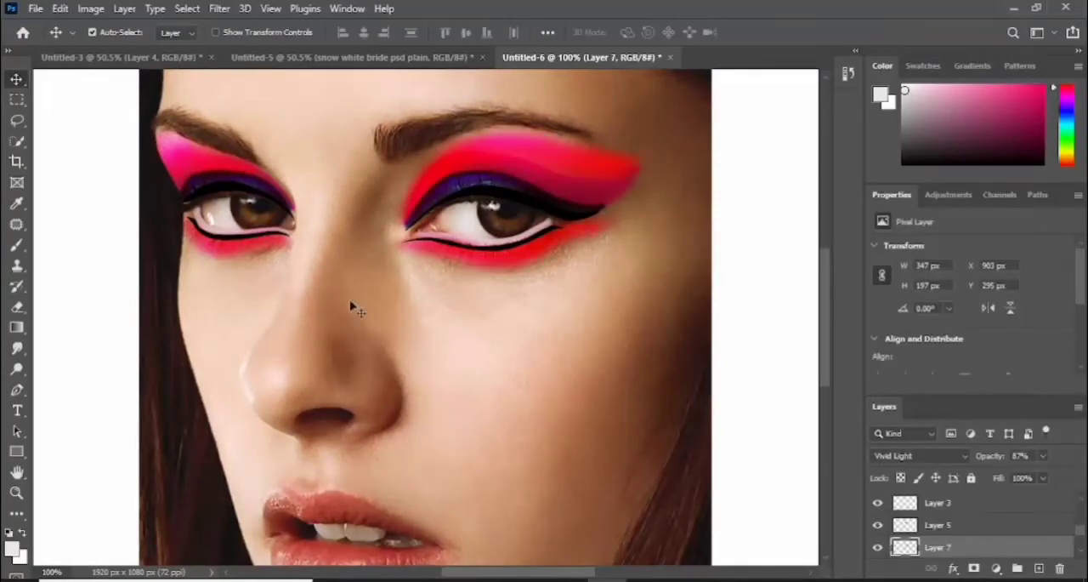
click(17, 349)
mouse_move(510, 132)
mouse_down()
mouse_move(576, 142)
mouse_move(480, 139)
mouse_move(545, 141)
mouse_up()
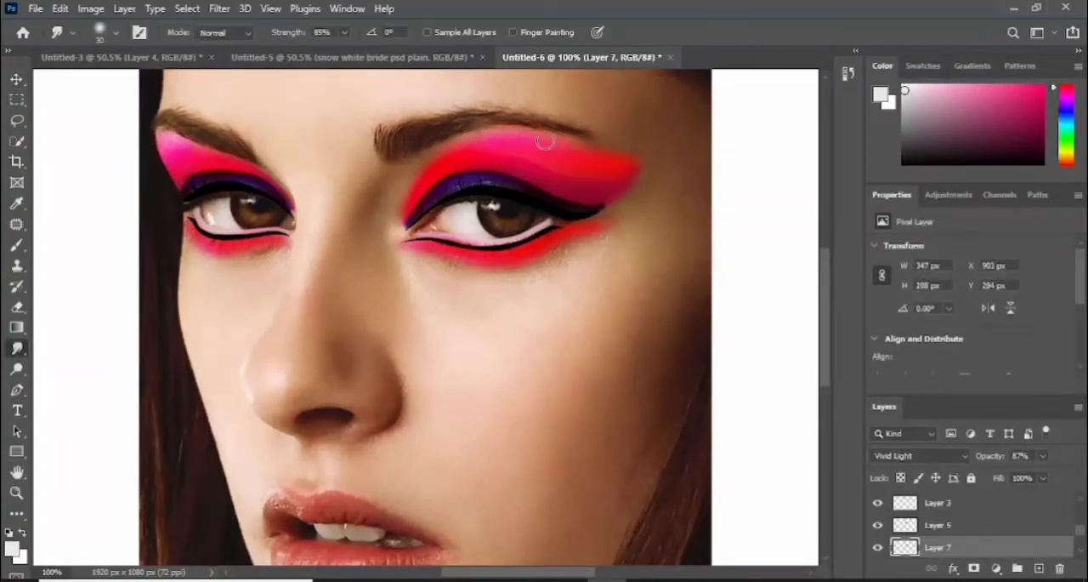
mouse_move(459, 150)
mouse_down()
mouse_move(499, 148)
mouse_move(430, 170)
mouse_move(493, 137)
mouse_move(574, 151)
mouse_up()
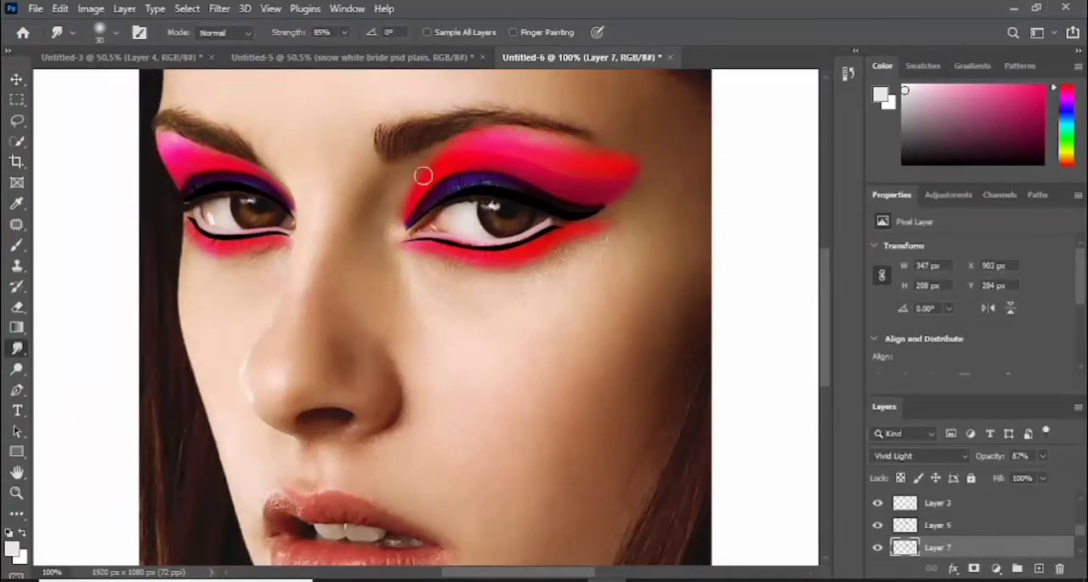
mouse_move(425, 173)
mouse_down()
mouse_move(455, 145)
mouse_move(605, 150)
mouse_up()
mouse_move(443, 155)
mouse_down()
mouse_move(509, 136)
mouse_move(623, 154)
mouse_up()
key(ctrl+z)
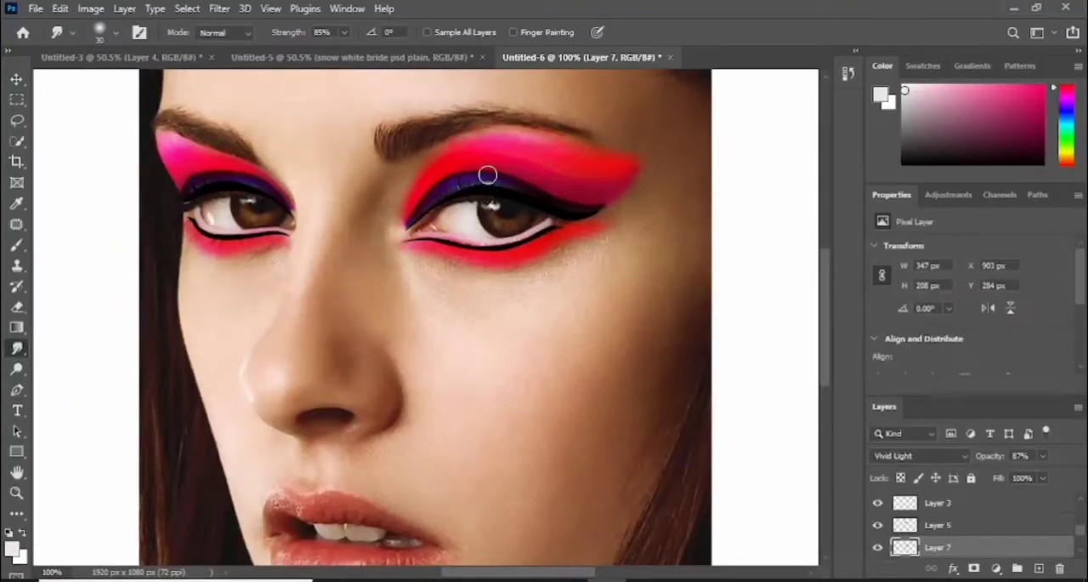
- Blend the inner and outer parts of the right-hand eye's Layer 7 eyeshadow with further smudge strokes below the brow
mouse_move(439, 160)
mouse_down()
mouse_move(592, 152)
mouse_move(509, 136)
mouse_move(452, 150)
mouse_move(521, 137)
mouse_up()
drag(612, 166, 561, 110)
key(ctrl+z)
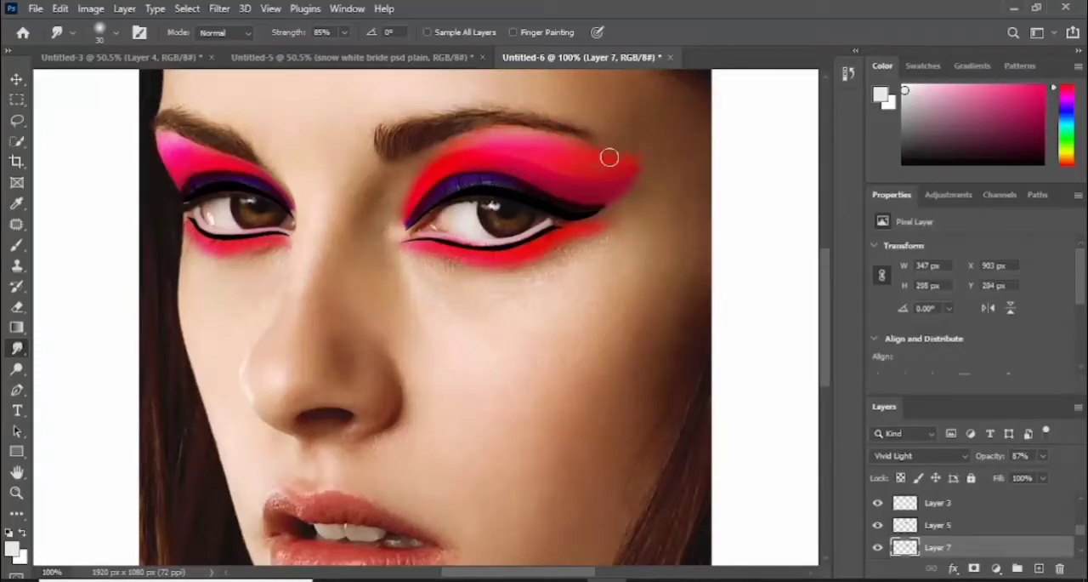
mouse_move(610, 156)
mouse_down()
mouse_move(503, 132)
mouse_move(542, 140)
mouse_move(451, 151)
mouse_up()
key(ctrl+minus)
key(ctrl+minus)
key(ctrl+plus)
key(ctrl+plus)
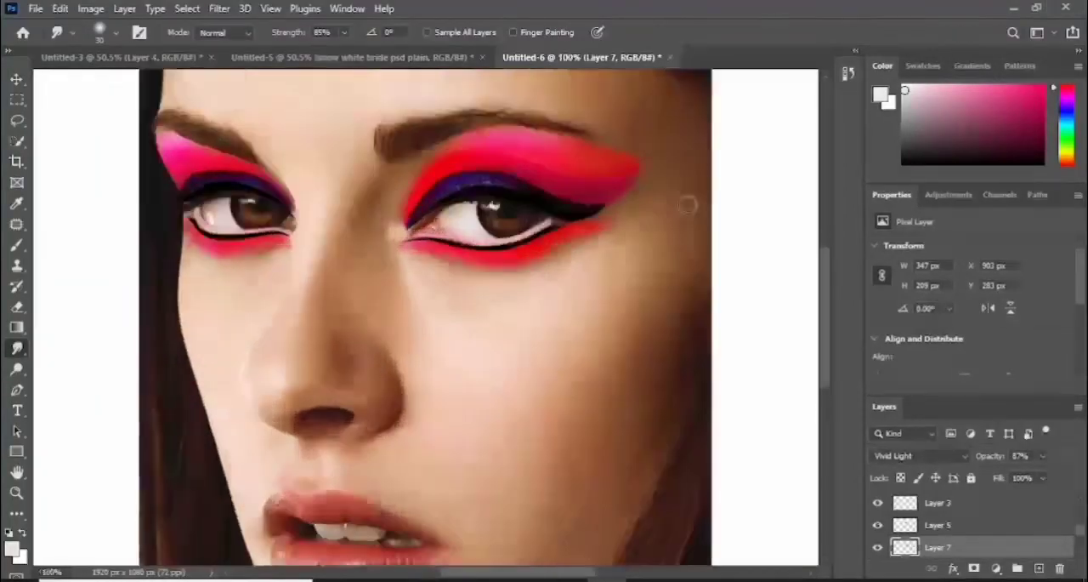
- Extend the right-hand eye's upper and lower eyeliner at the inner corner on Layer 1 with a hard 2 px black brush
key(ctrl+plus)
drag(827, 338, 827, 313)
click(17, 246)
click(116, 32)
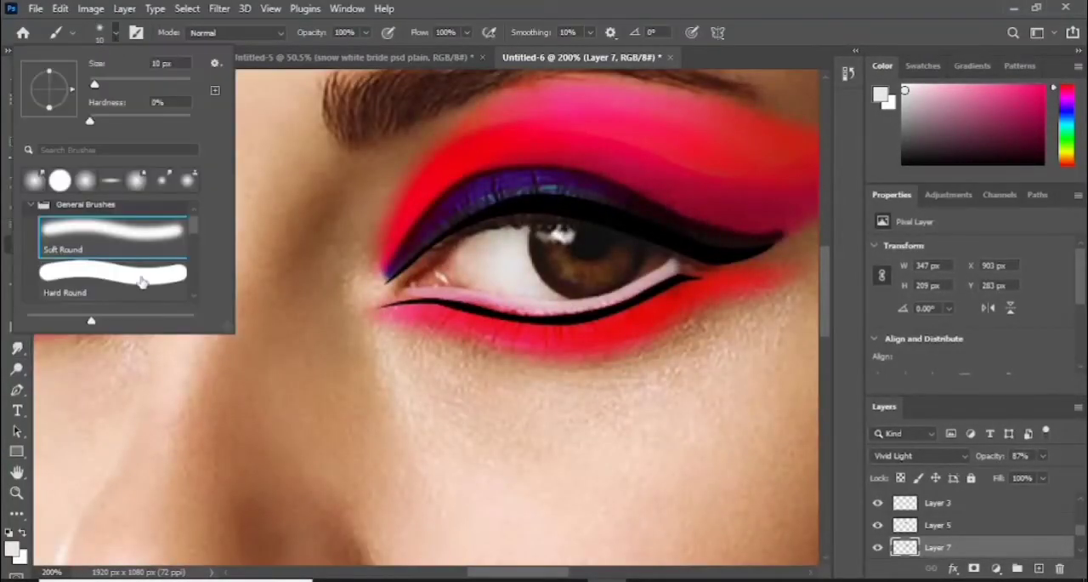
click(141, 278)
click(388, 252)
click(17, 80)
key(ctrl+shift+alt+n)
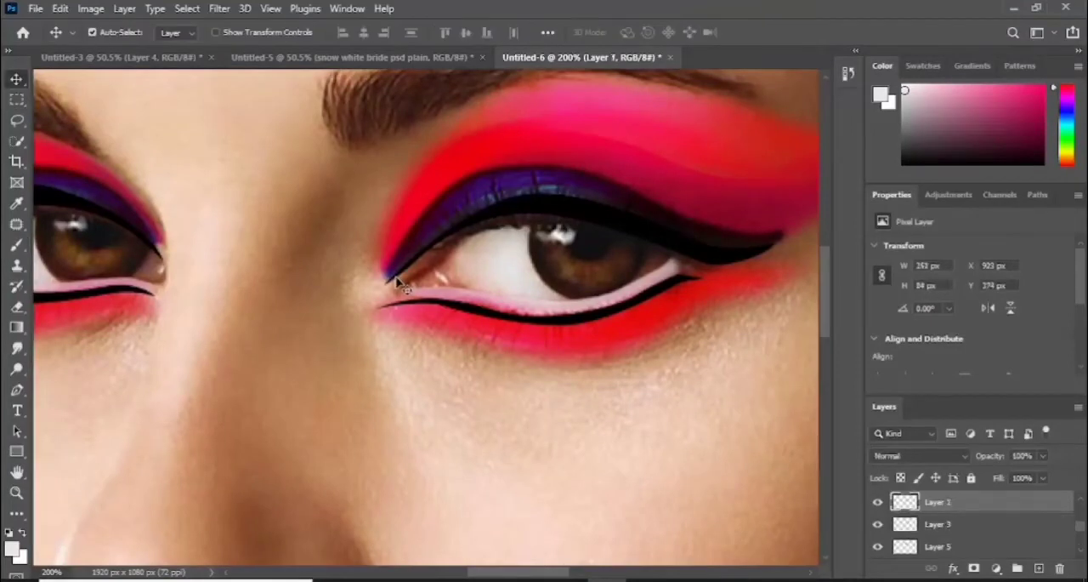
click(17, 246)
key(x)
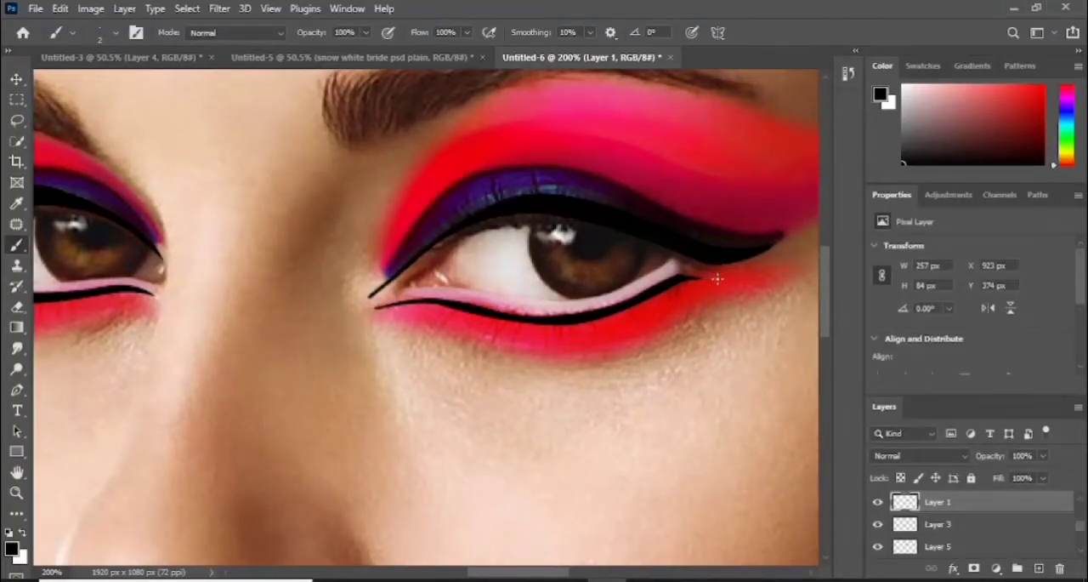
- Extend both ends of the left-hand eye's lower eyeliner on Layer 2 with the 2 px black brush
drag(498, 578, 466, 577)
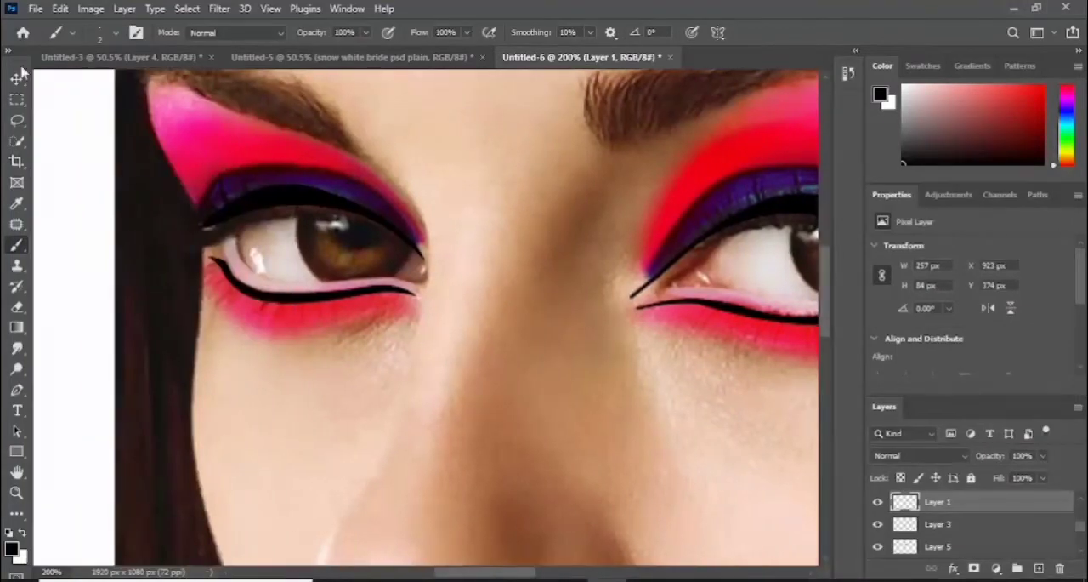
key(v)
key(b)
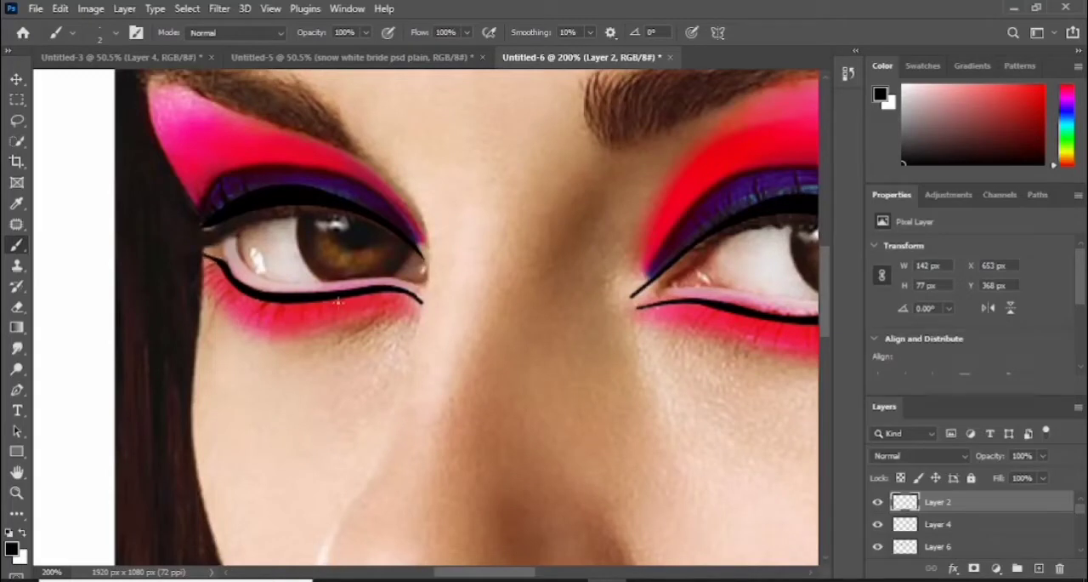
- Set the foreground color to pale yellow fbd56f
drag(531, 577, 544, 578)
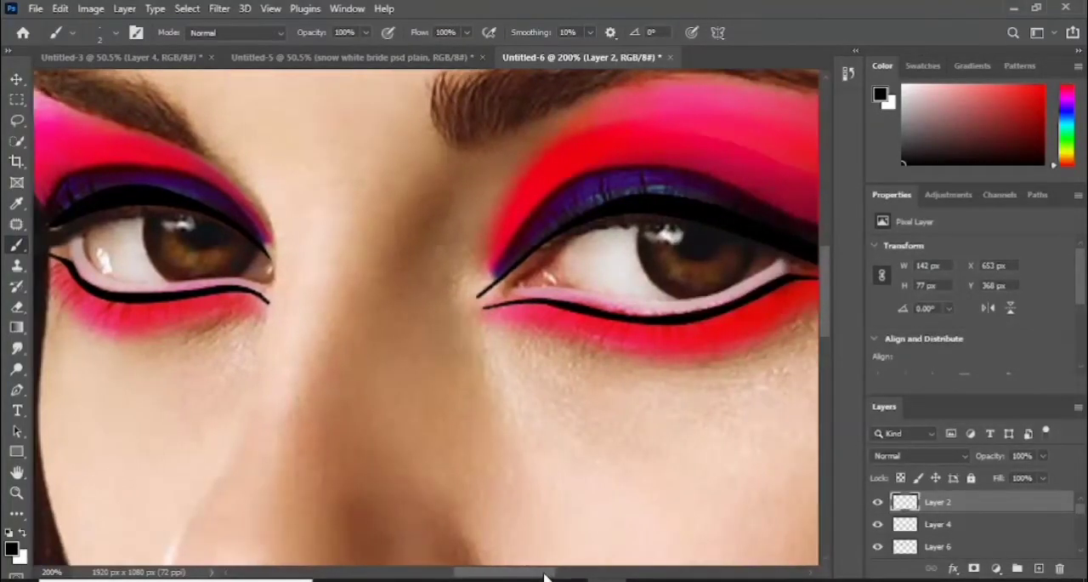
click(12, 549)
click(655, 376)
drag(522, 200, 546, 202)
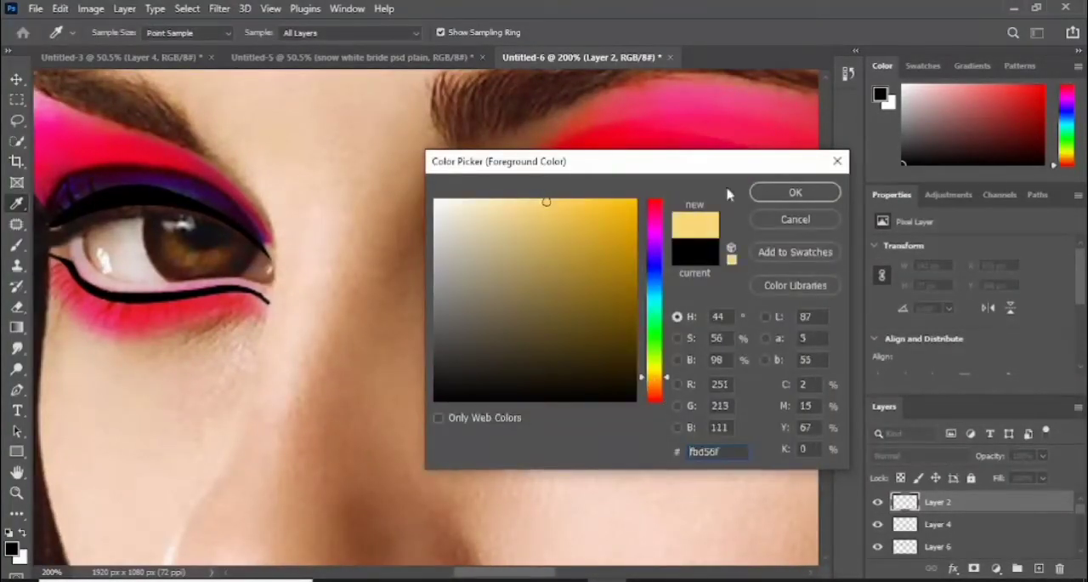
click(795, 192)
- On a new layer above Layer 2, paint the inner and outer corners of both eyes yellow with a soft 15 px brush
right_click(92, 122)
key(Escape)
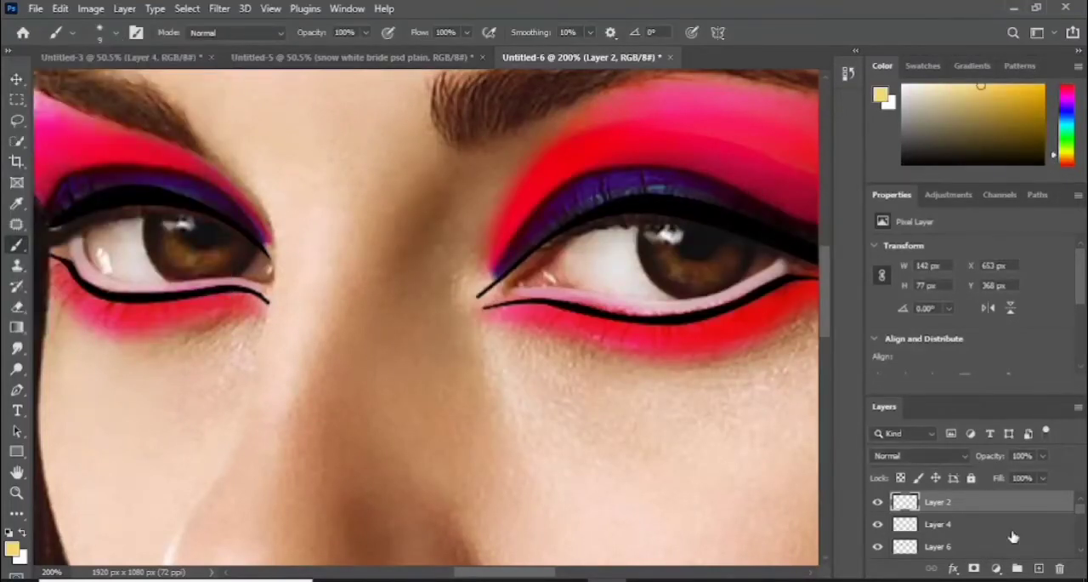
click(1038, 569)
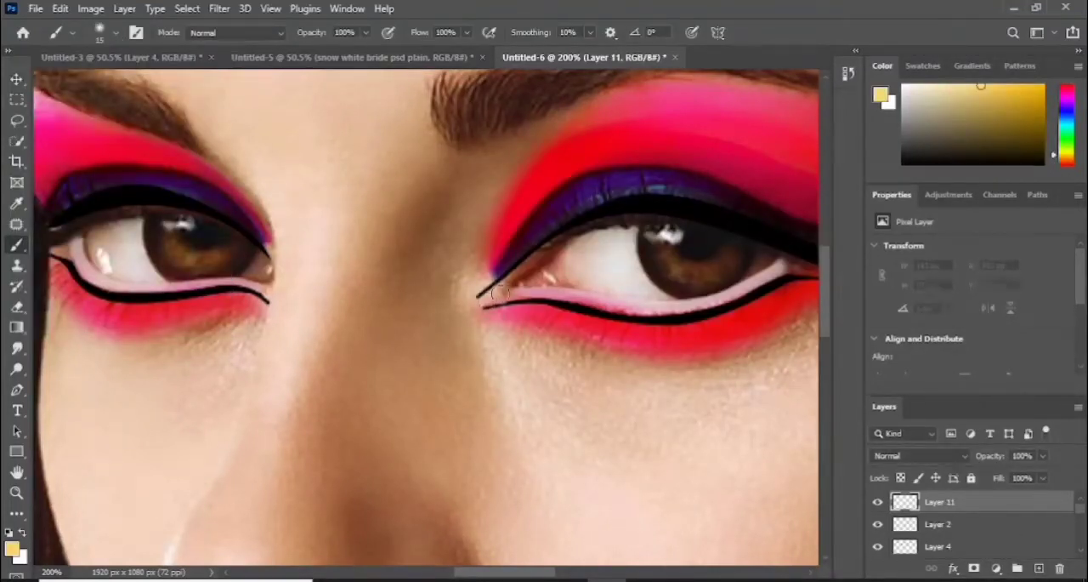
mouse_move(500, 293)
mouse_down()
mouse_move(577, 284)
mouse_move(482, 299)
mouse_up()
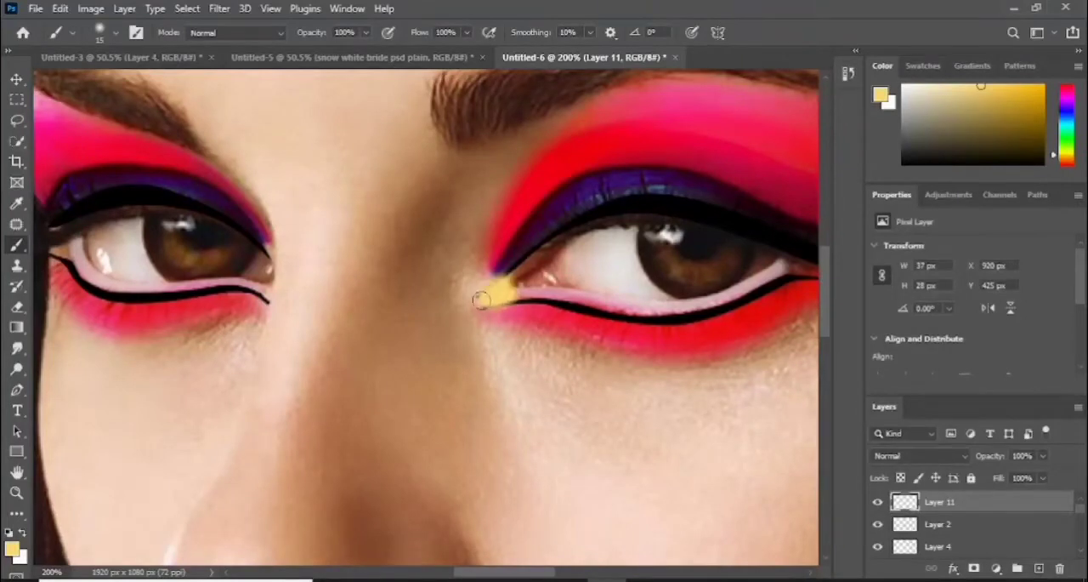
drag(263, 293, 267, 297)
drag(66, 249, 56, 253)
drag(508, 573, 533, 573)
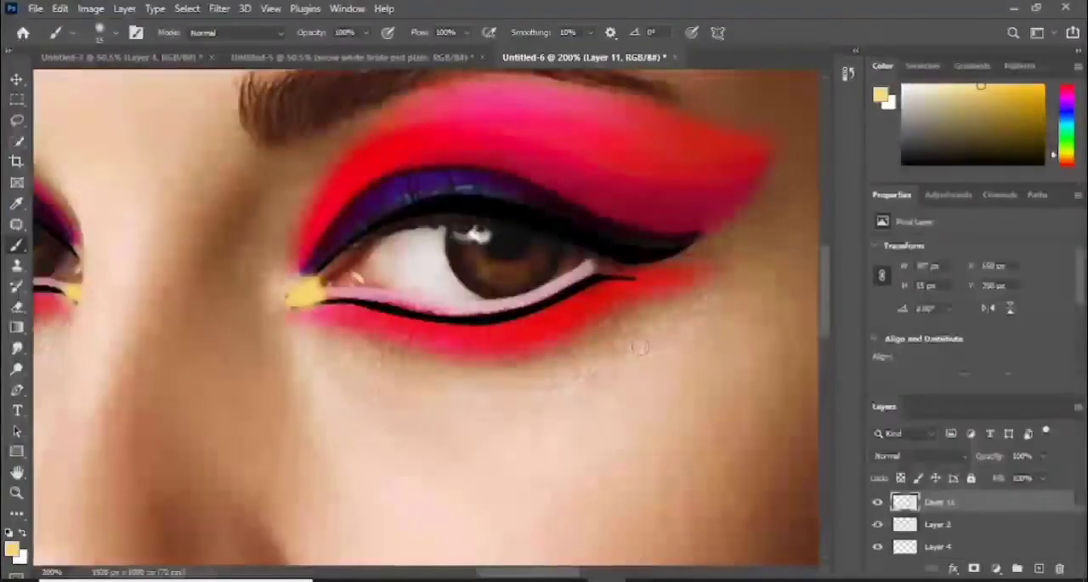
drag(603, 266, 639, 272)
- Erase the yellow spilling past the eyeliner at the eye corners on Layer 11 with a hard 35 px Eraser
key(e)
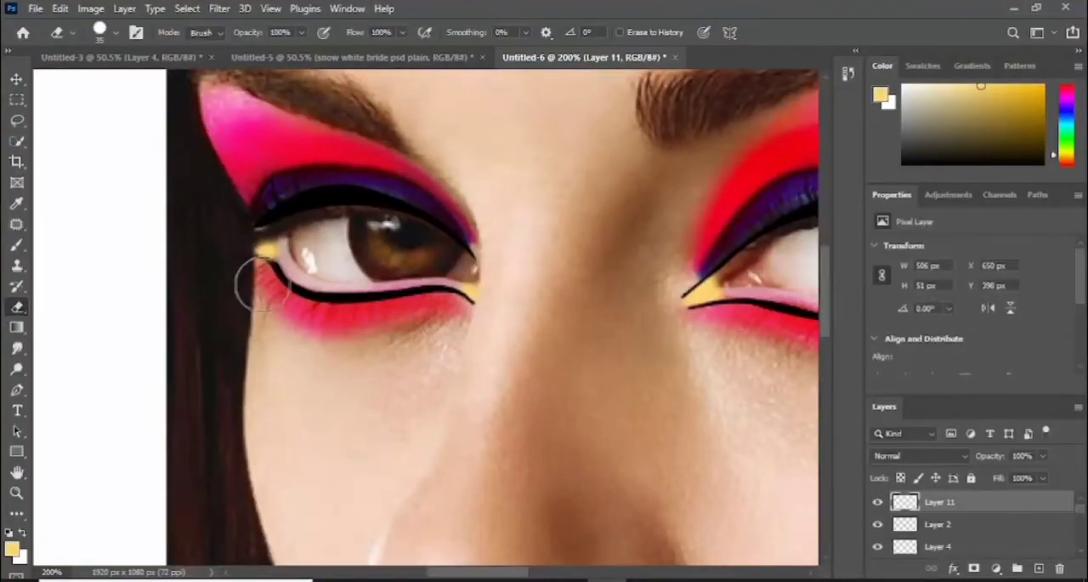
drag(260, 212, 236, 221)
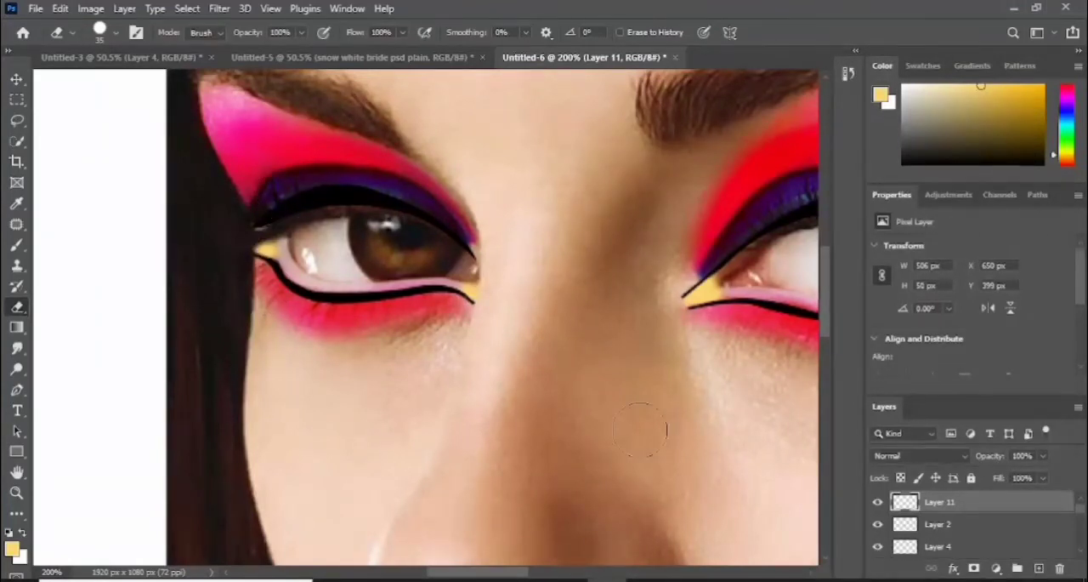
- Set Layer 11, the yellow eye corners, to Linear Light blending at 38% opacity
key(ctrl+minus)
click(912, 455)
key(Down)
key(Down)
key(Down)
key(Down)
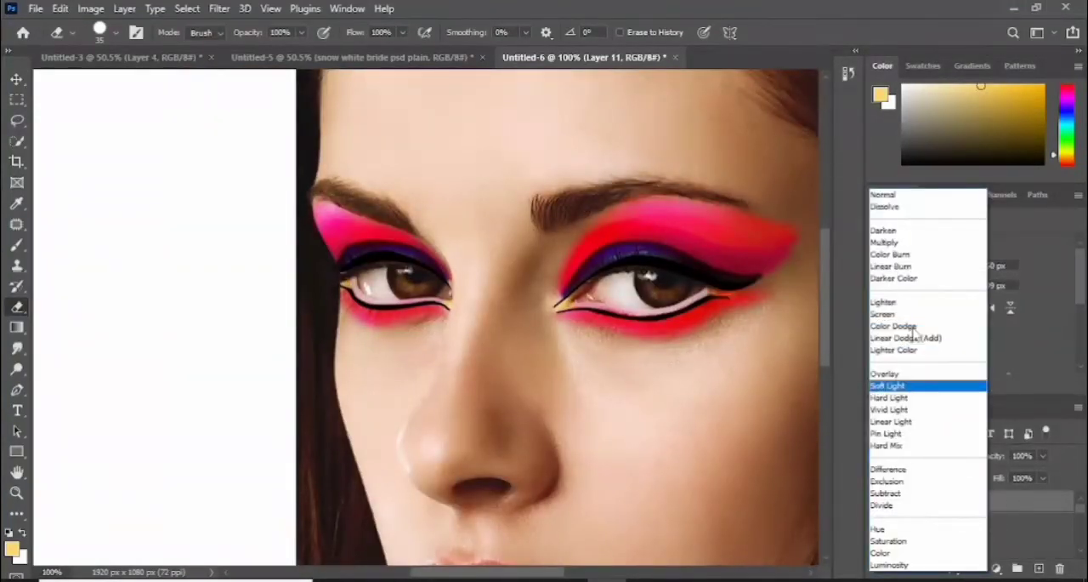
click(891, 422)
mouse_move(982, 454)
mouse_down()
mouse_move(966, 454)
mouse_move(986, 460)
mouse_up()
drag(522, 575, 557, 574)
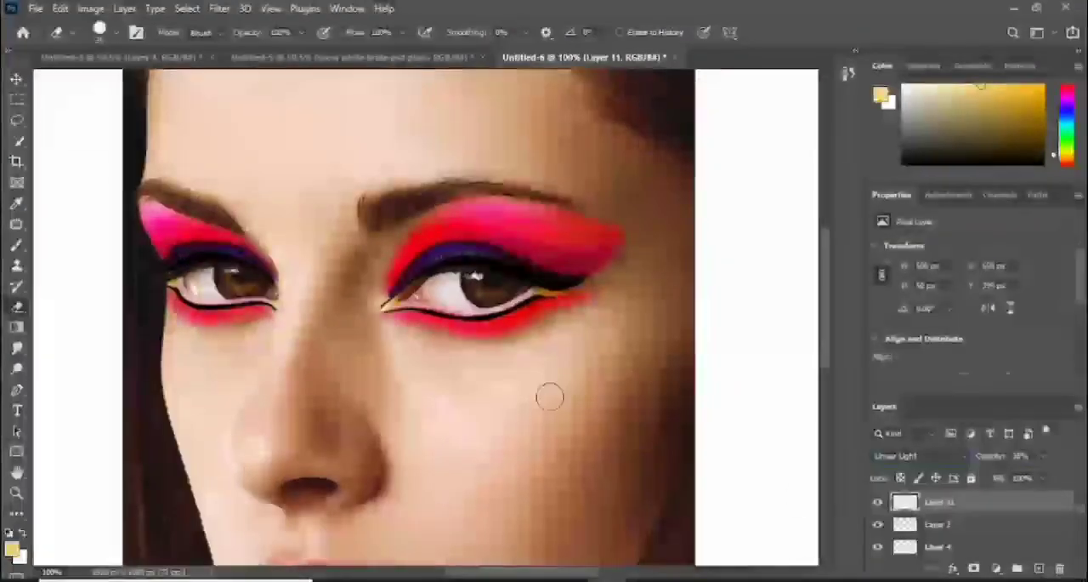
key(ctrl+plus)
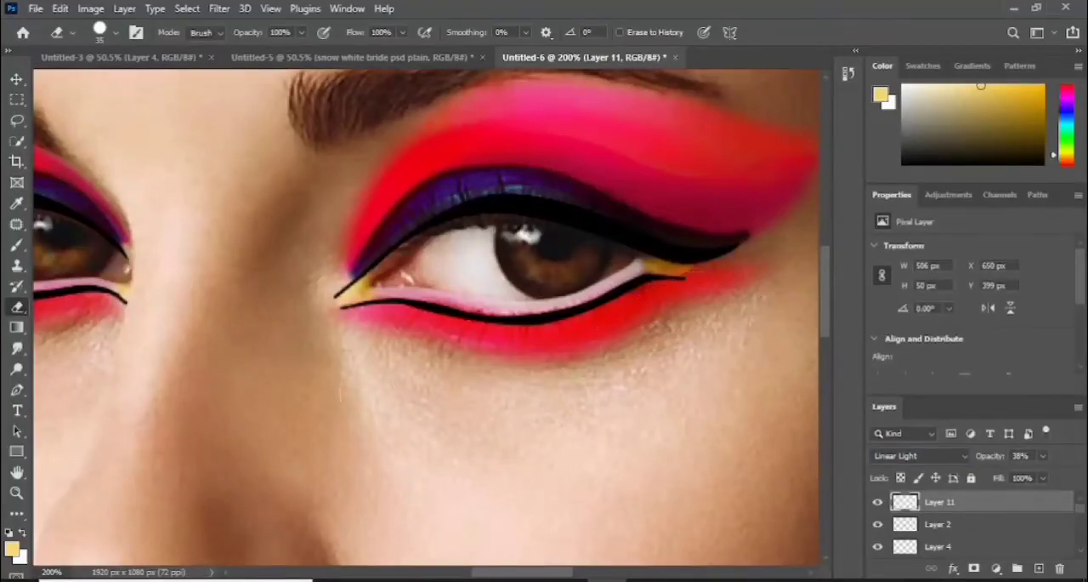
- Add a new layer above Layer 11 and set the foreground color to the eyebrow's brown, 78544b
key(ctrl+minus)
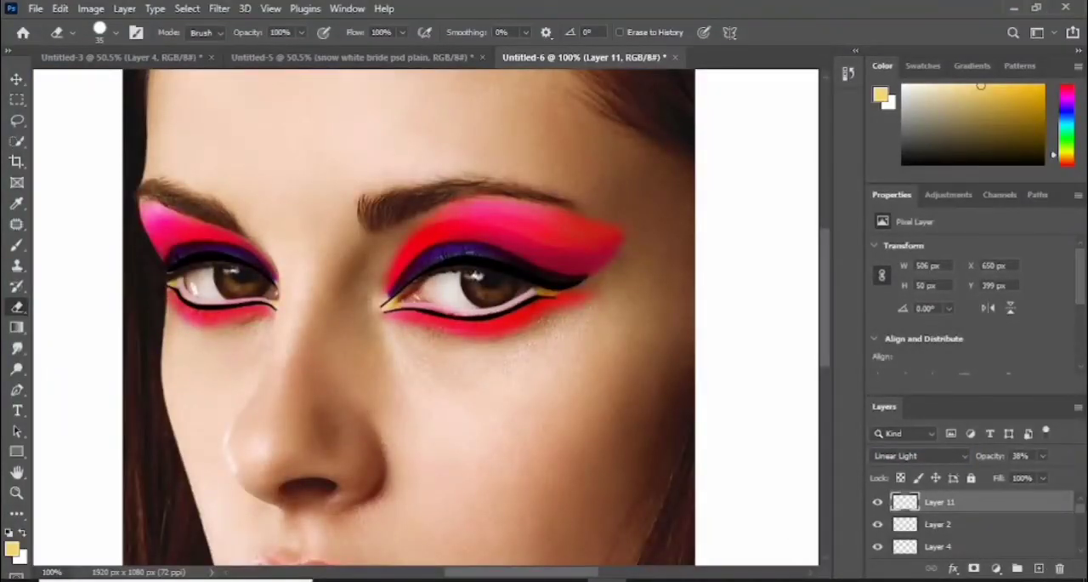
click(1039, 568)
click(17, 245)
click(12, 549)
click(378, 205)
click(796, 193)
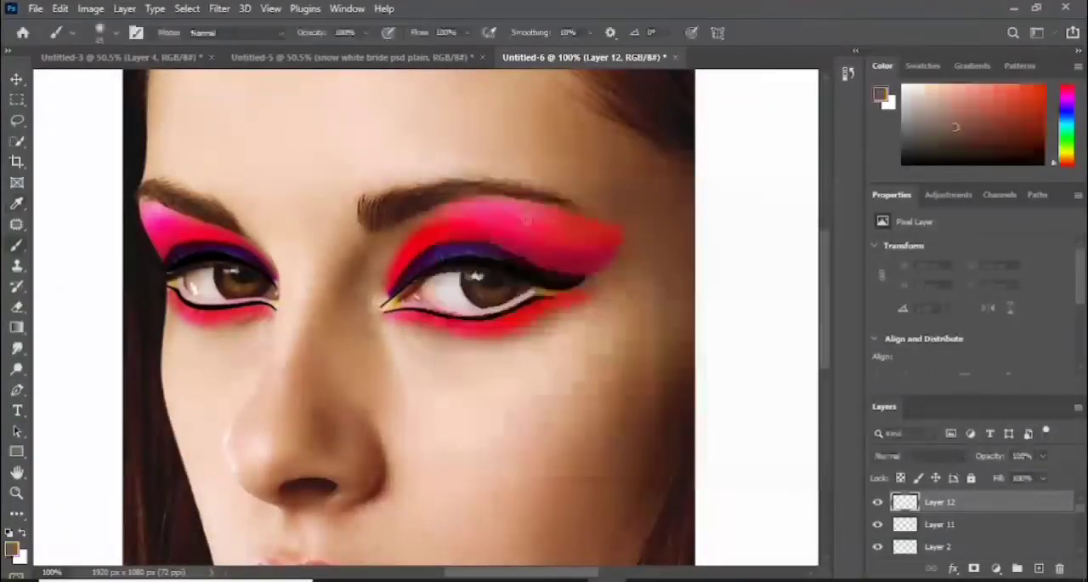
- Paint over the eyebrow with a hard round brush, reducing it from 25 px to 10 px toward the thin tail
click(116, 34)
click(141, 280)
click(369, 213)
click(369, 208)
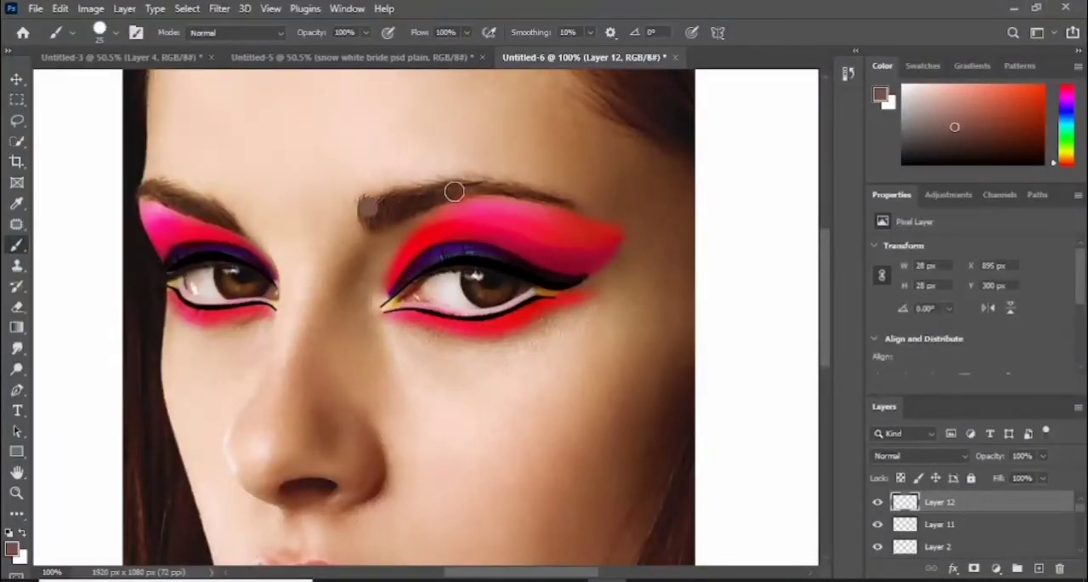
drag(454, 192, 374, 223)
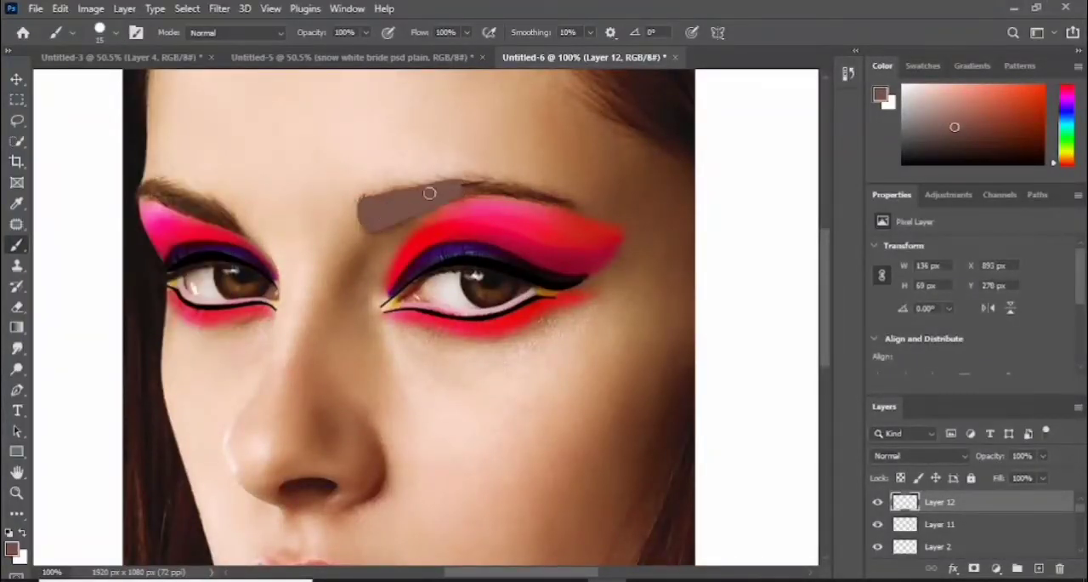
drag(474, 184, 446, 184)
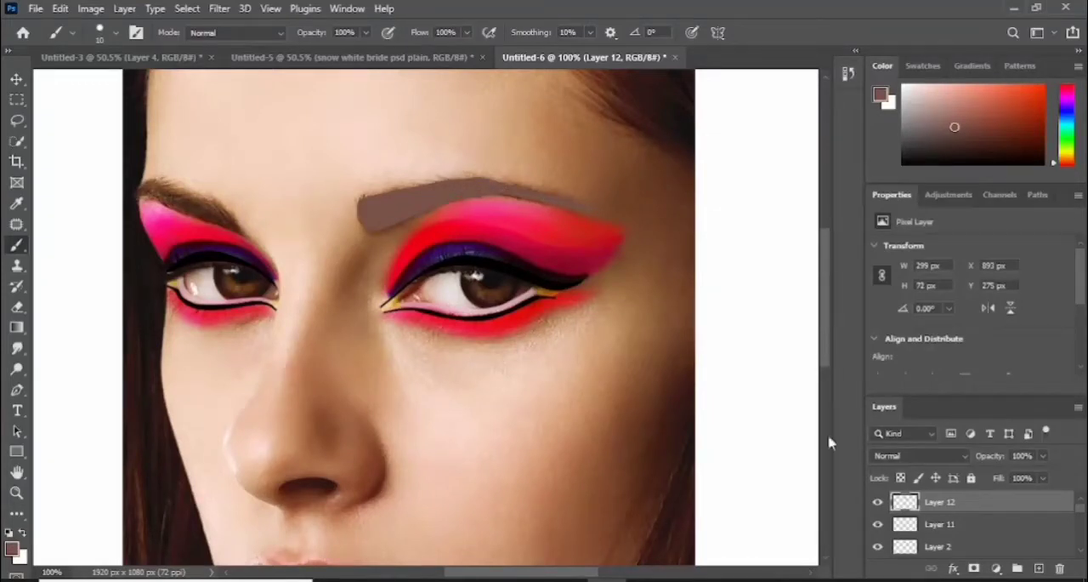
- Set the brown eyebrow layer to Soft Light blending at 61% opacity
click(919, 456)
key(Down)
key(Down)
key(Down)
key(Down)
key(Down)
key(Down)
key(Down)
key(Down)
key(Down)
key(Down)
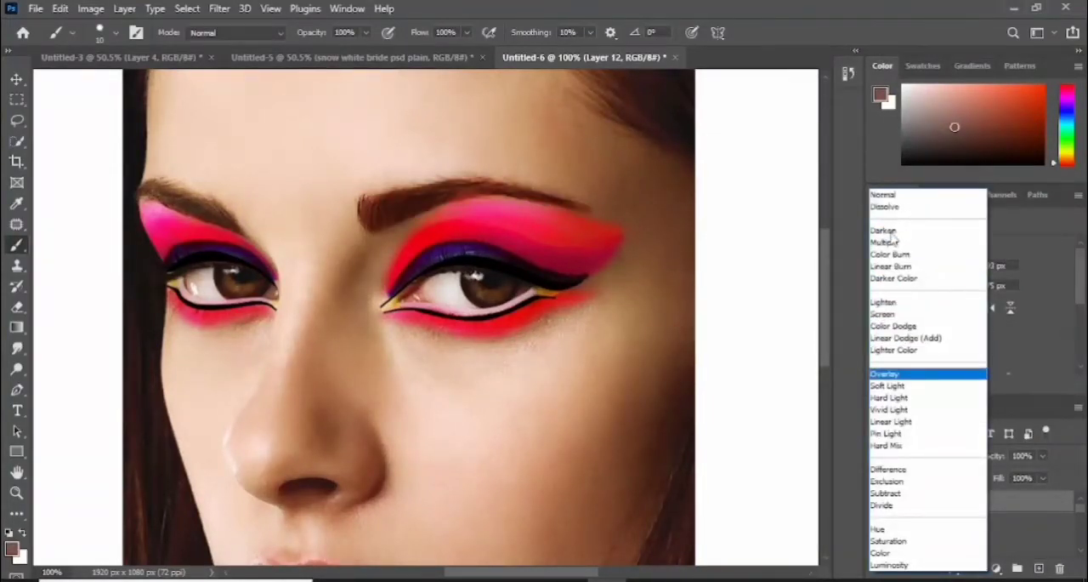
key(Down)
key(Return)
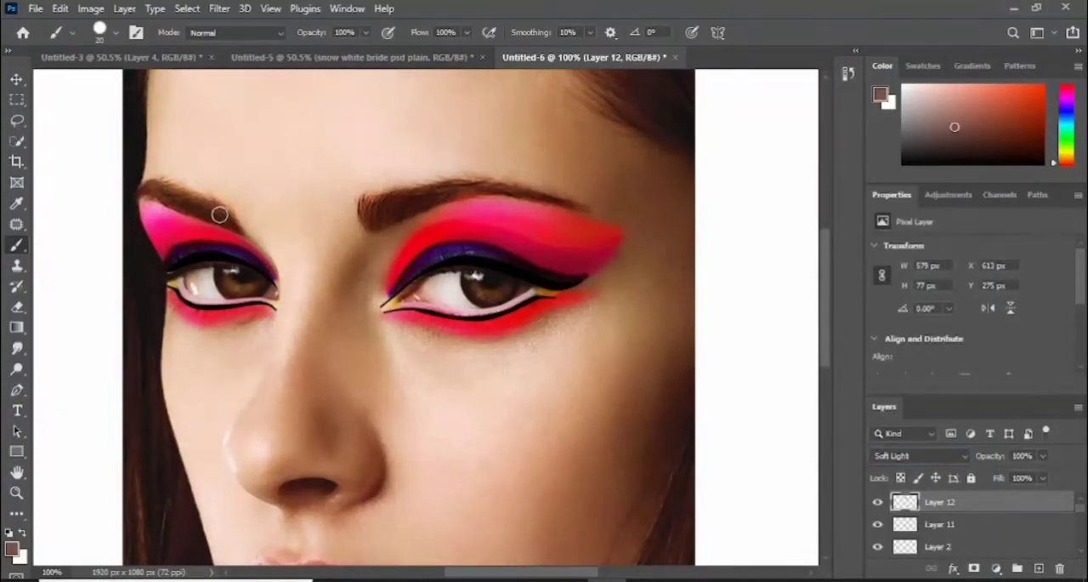
mouse_move(998, 460)
mouse_down()
mouse_move(967, 458)
mouse_move(985, 460)
mouse_up()
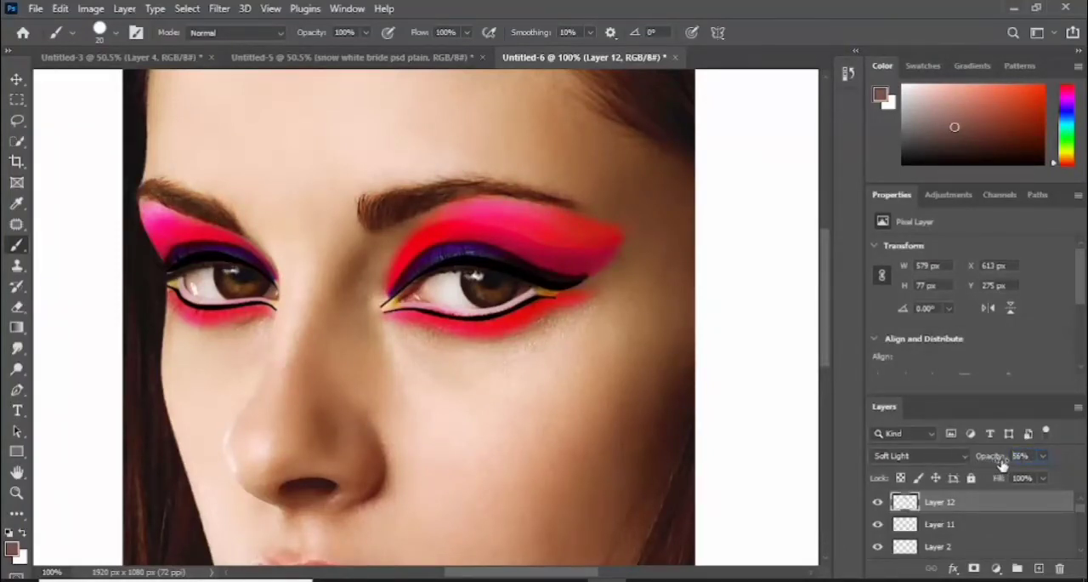
- Add a new layer above the eyebrow layer and set the foreground color to dark gray 4a4948
drag(830, 323, 830, 336)
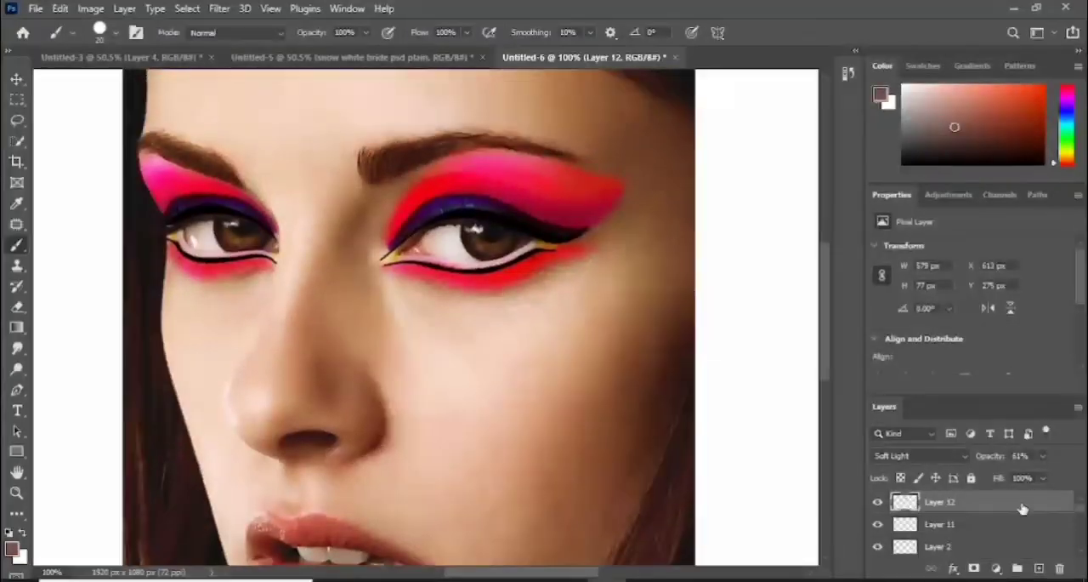
click(1038, 568)
click(11, 549)
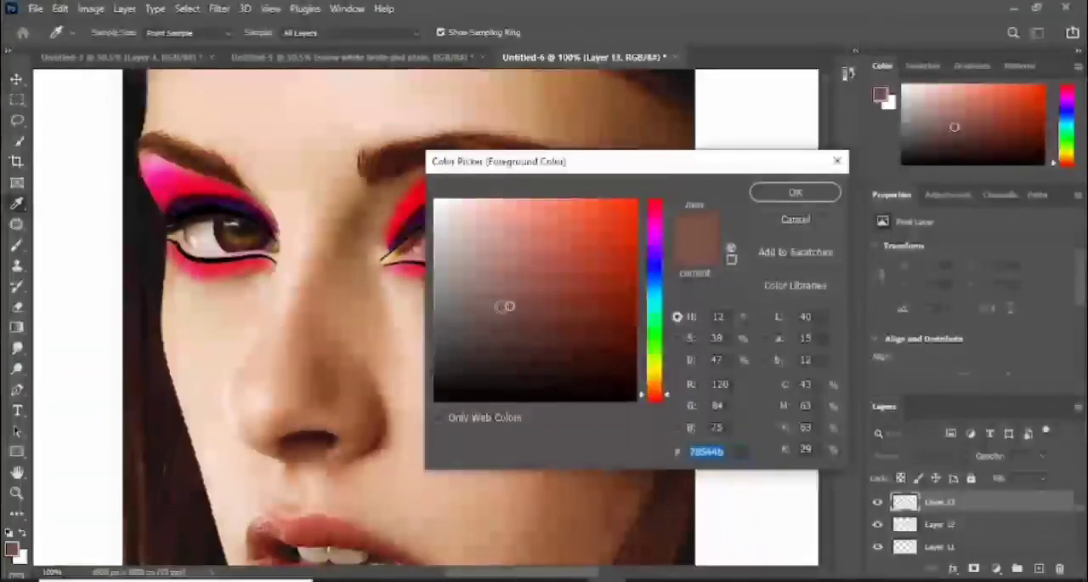
click(442, 341)
drag(438, 351, 437, 342)
click(787, 196)
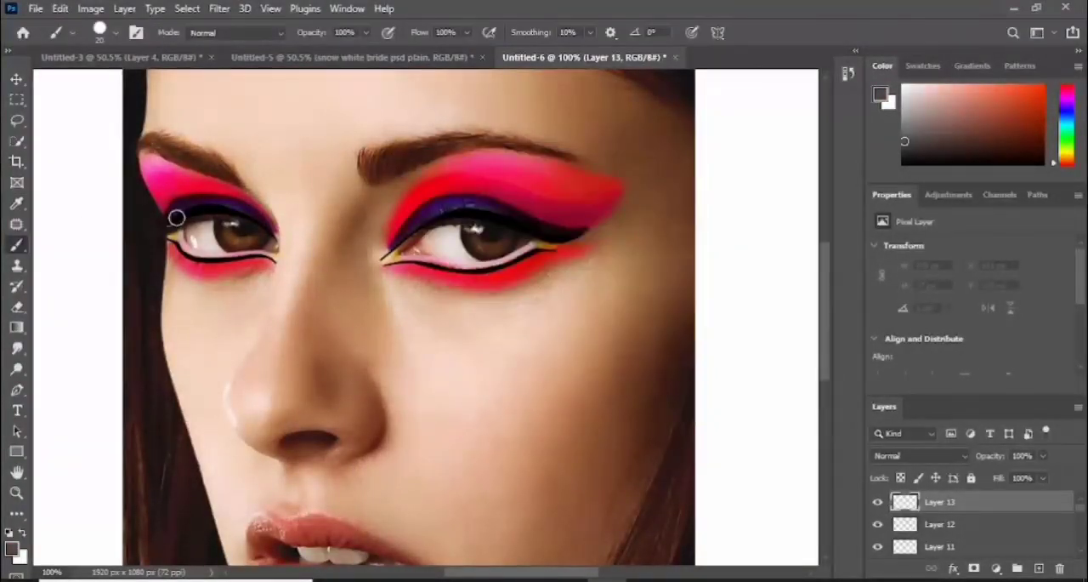
- Cover each iris with a dark gray dot using a hard 70 px brush
key(])
key(])
key(])
key(])
key(])
key(])
key(])
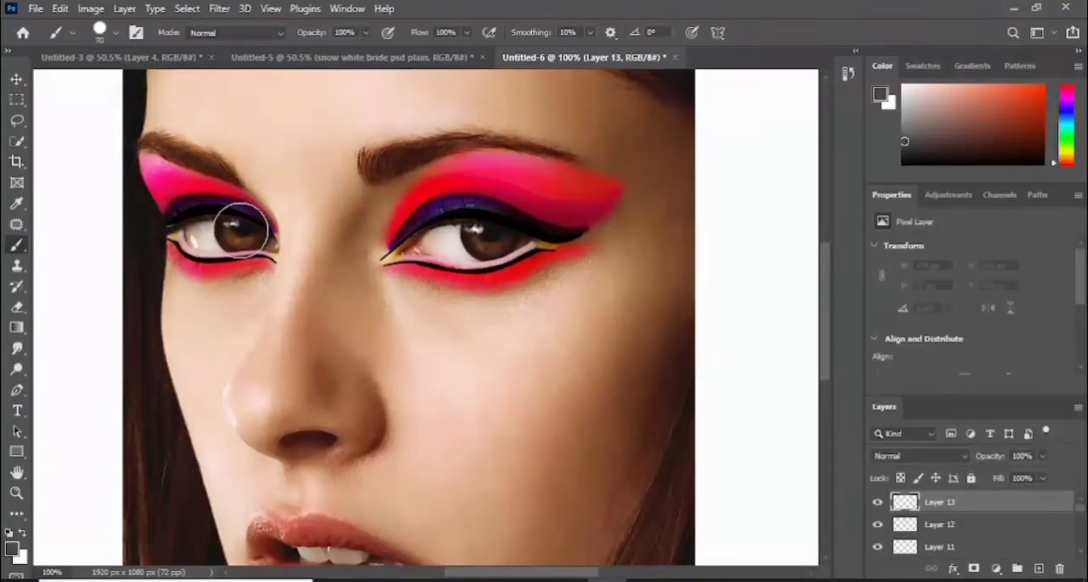
click(242, 228)
click(489, 234)
- Set the gray iris layer to Overlay blending and erase the spill around the irises with a hard 35 px Eraser
click(919, 456)
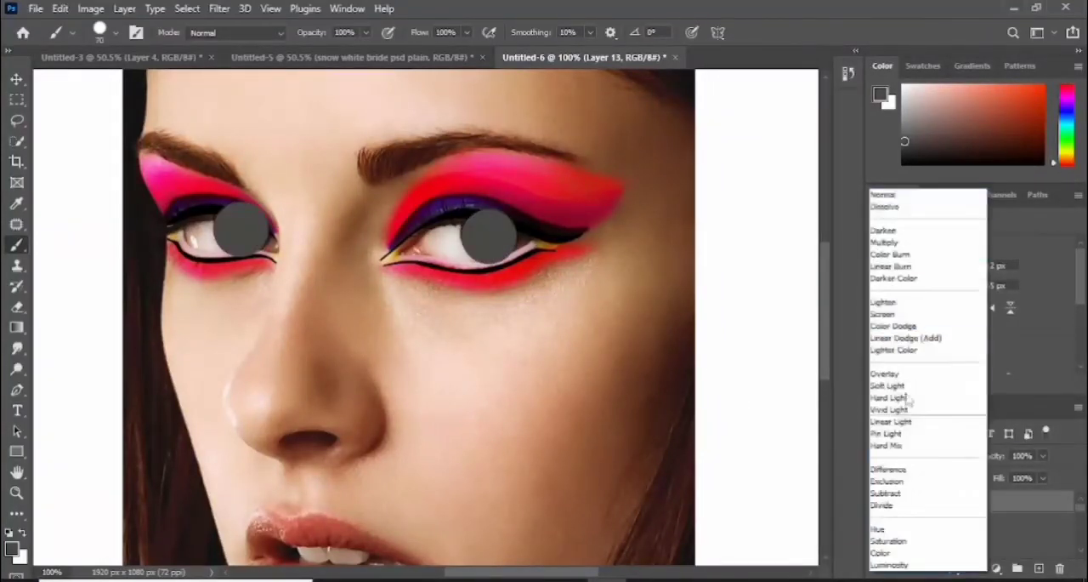
key(Down)
key(Down)
key(Up)
key(Up)
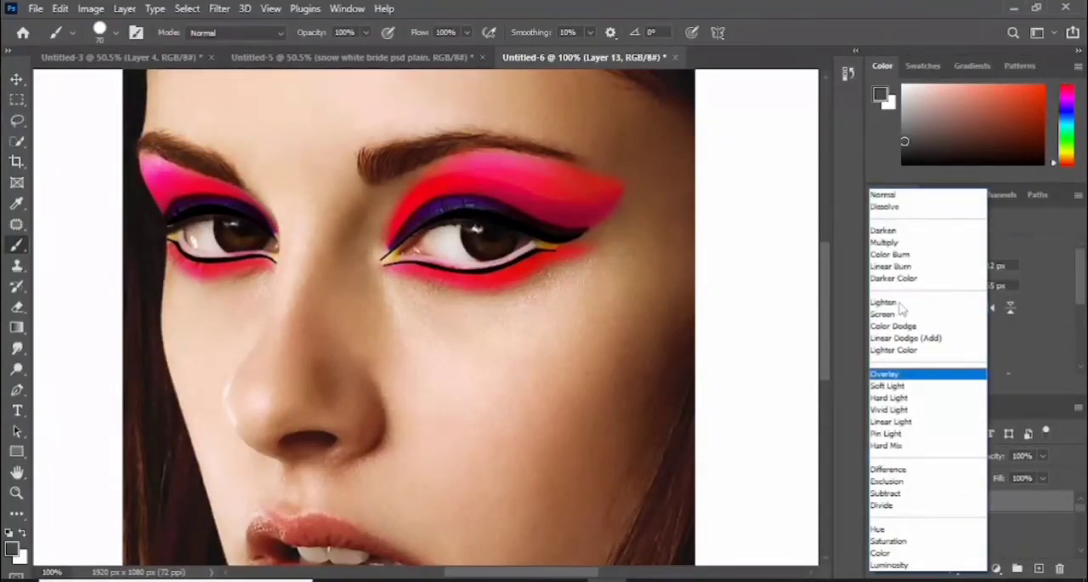
click(904, 371)
click(17, 307)
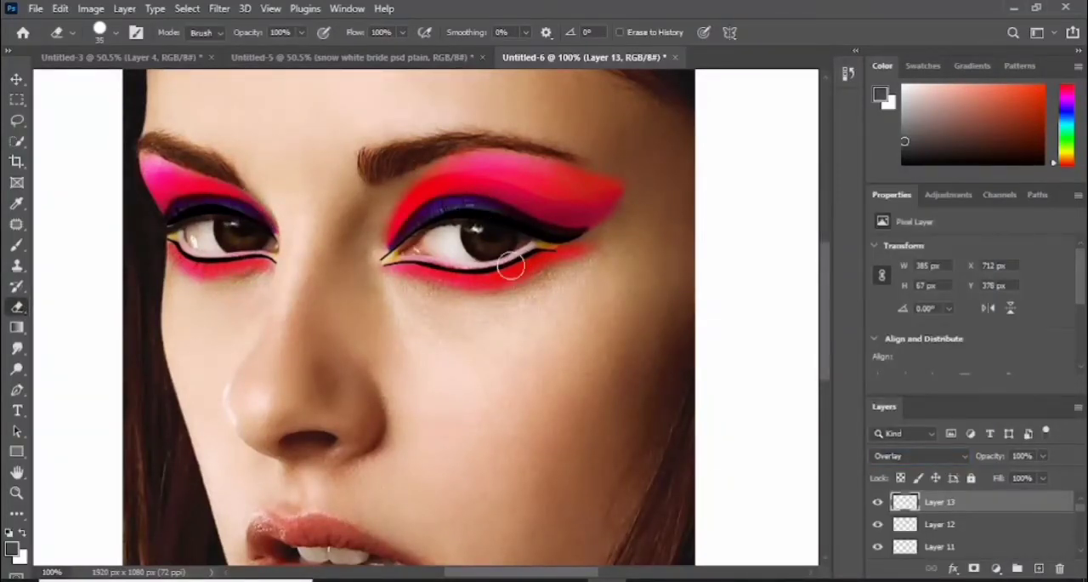
click(881, 503)
- On a new layer, cover each iris with a dark green dot using a hard 60 px brush
click(1039, 569)
click(11, 548)
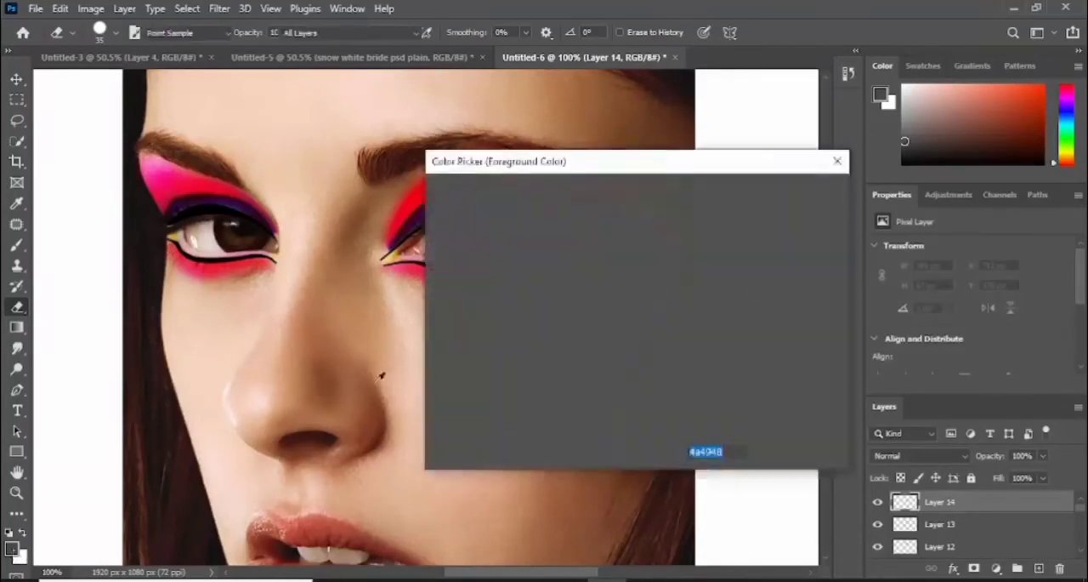
click(660, 338)
click(632, 298)
click(772, 194)
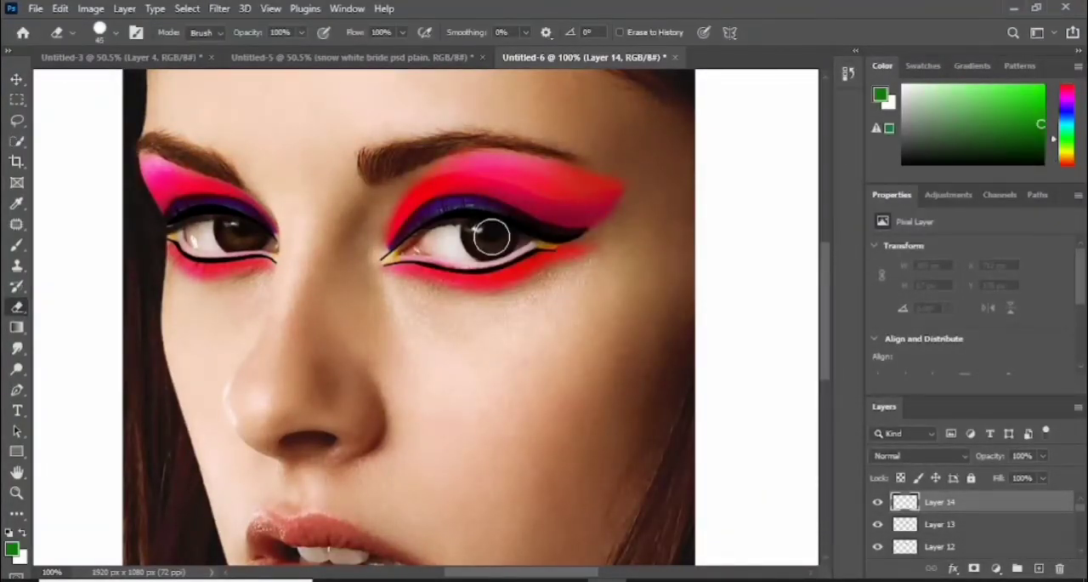
click(17, 244)
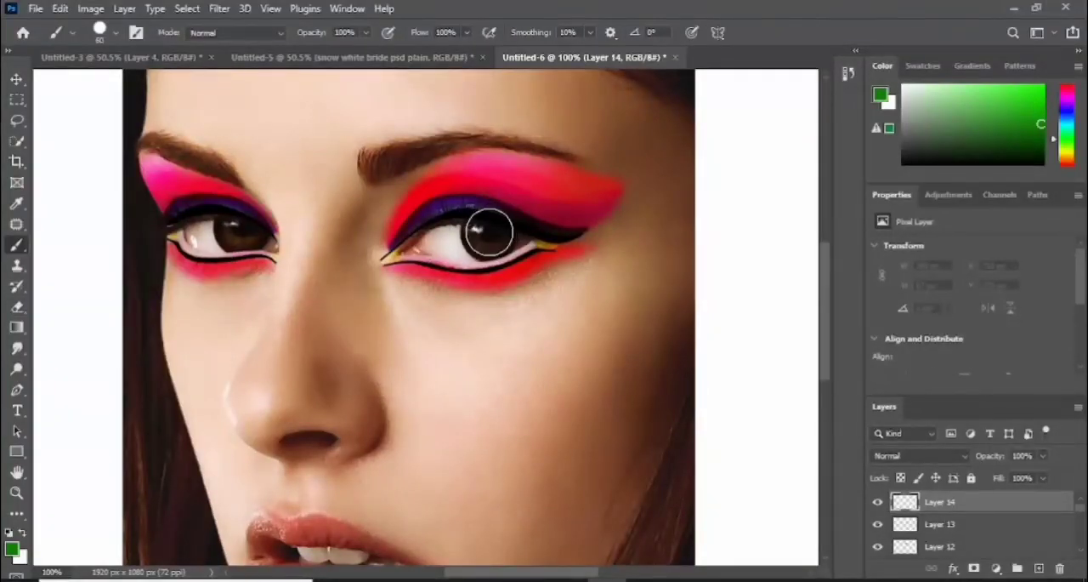
click(490, 232)
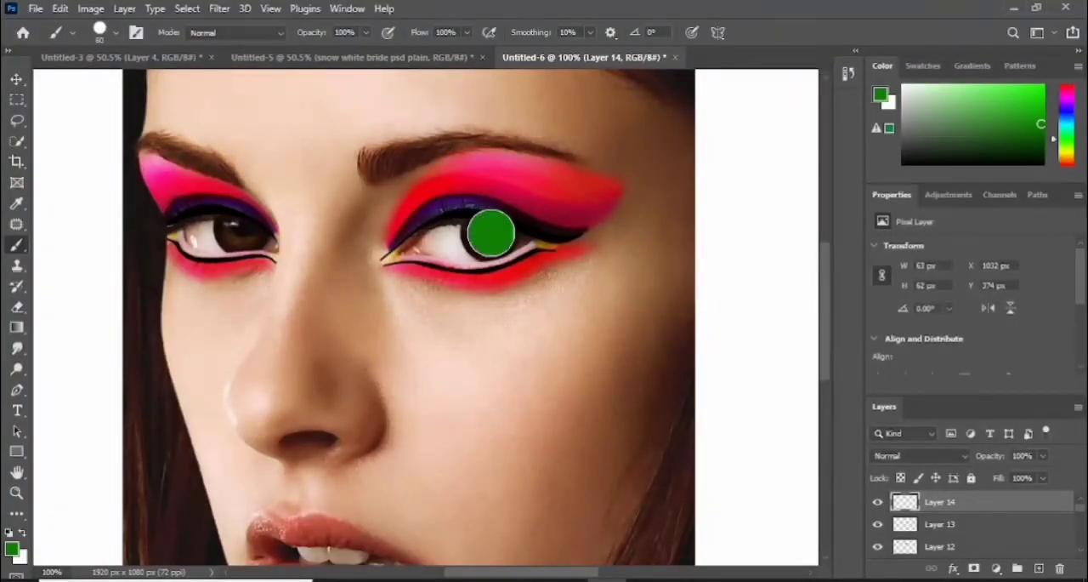
click(245, 228)
- Set the green iris layer to Vivid Light blending and erase the spill around the irises with a hard 45 px Eraser
click(953, 456)
key(Down)
key(Down)
key(Down)
key(Down)
key(Down)
key(Down)
key(Down)
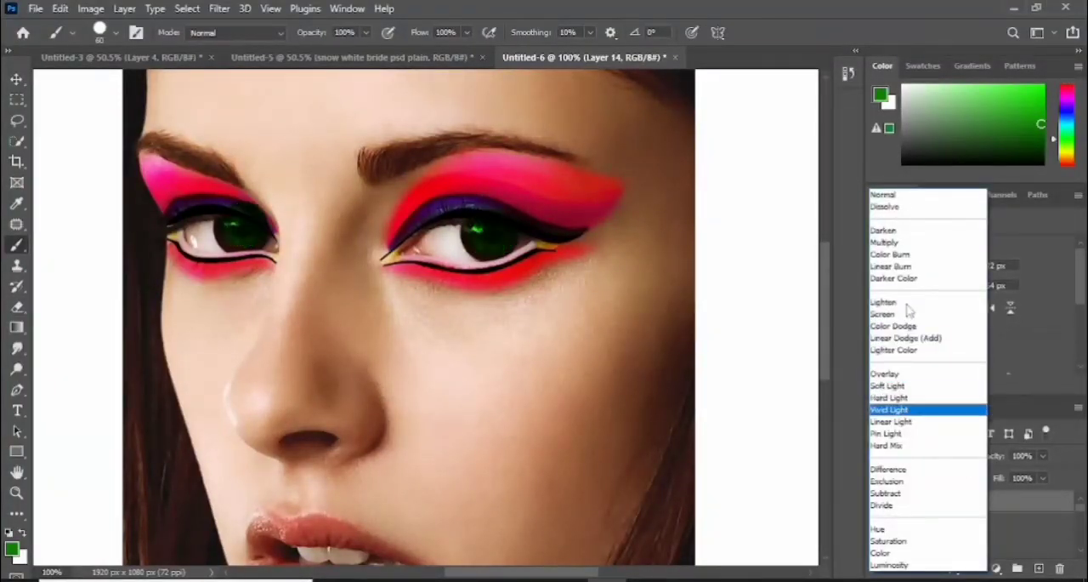
key(Down)
key(Down)
key(Up)
key(Up)
key(Up)
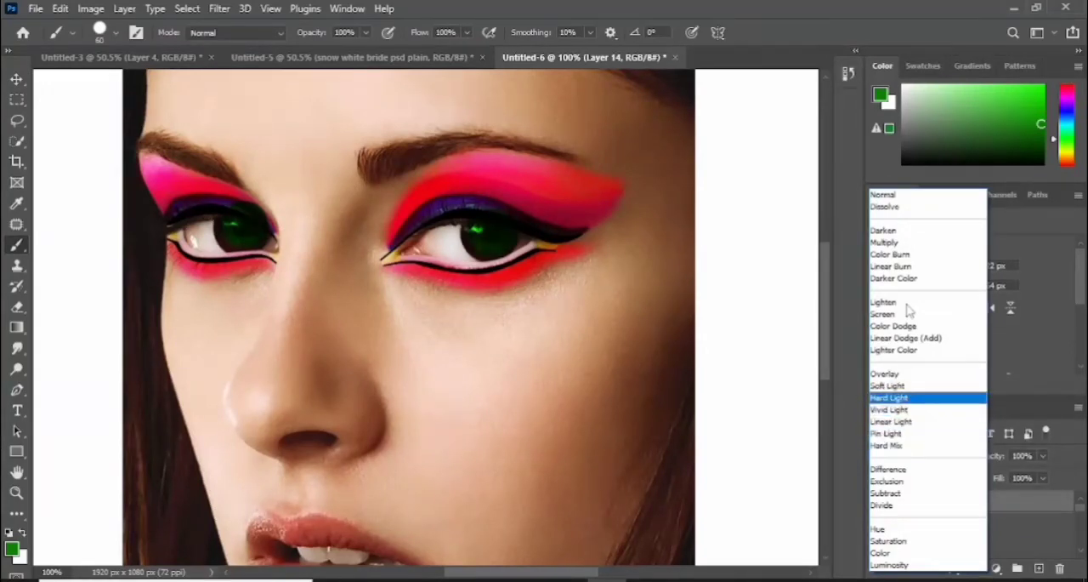
key(Down)
key(Up)
key(Up)
key(Down)
key(Down)
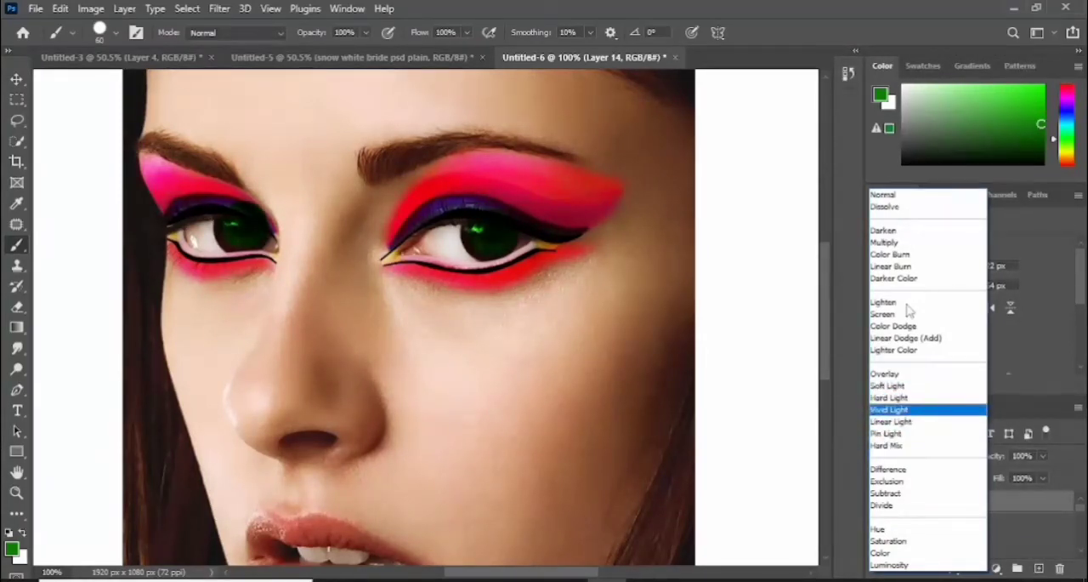
key(Return)
key(e)
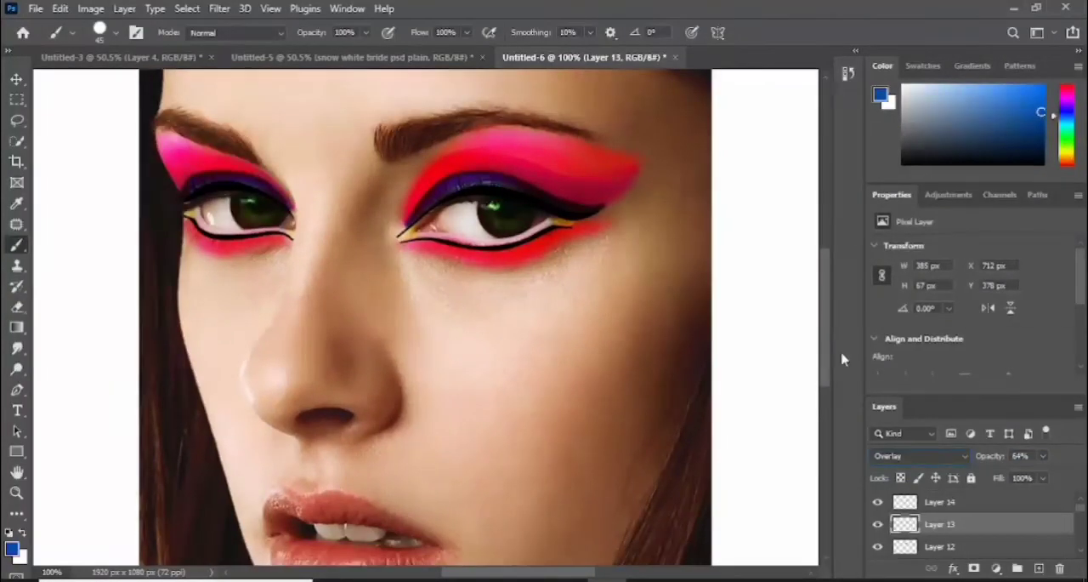
- Add a new layer for the lips and set the foreground color to bright red
scroll(838, 375, down, 4)
click(1039, 568)
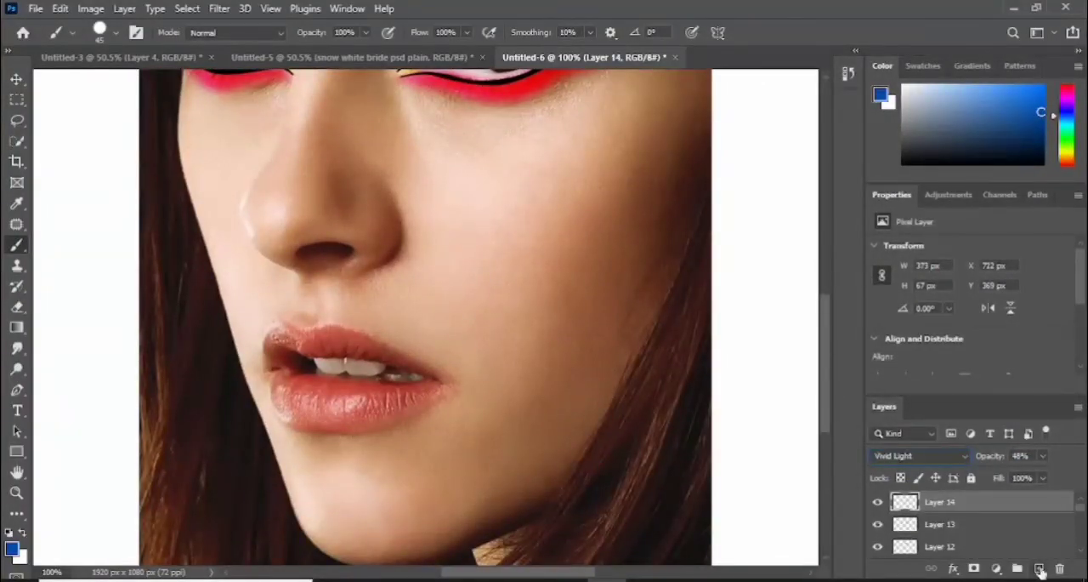
click(11, 548)
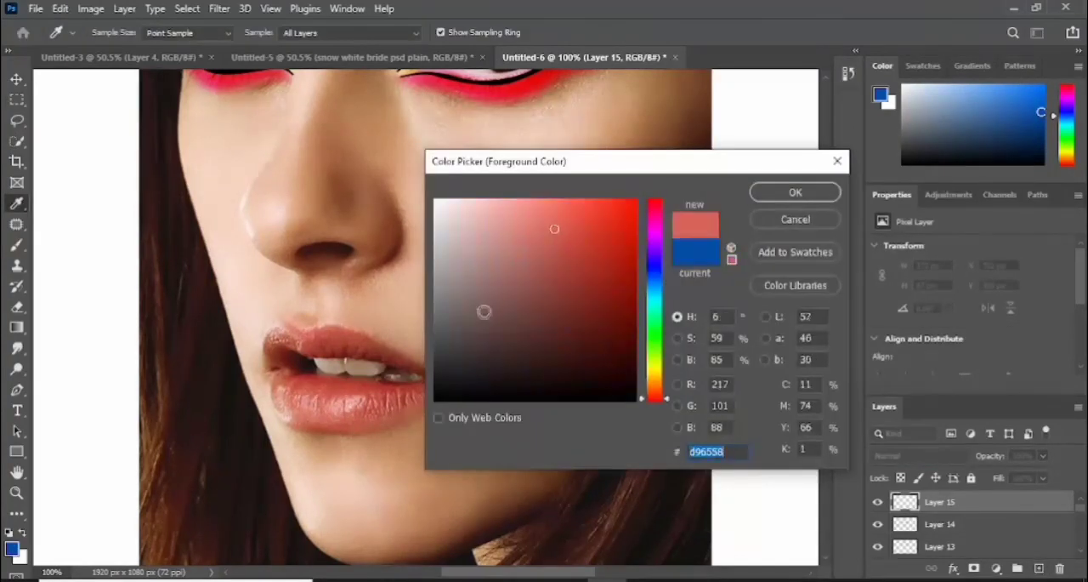
click(606, 209)
click(786, 193)
- Paint the upper and lower lips red with a Soft Round brush, reducing it from 45 px to 25 px and leaving the teeth uncovered
click(116, 34)
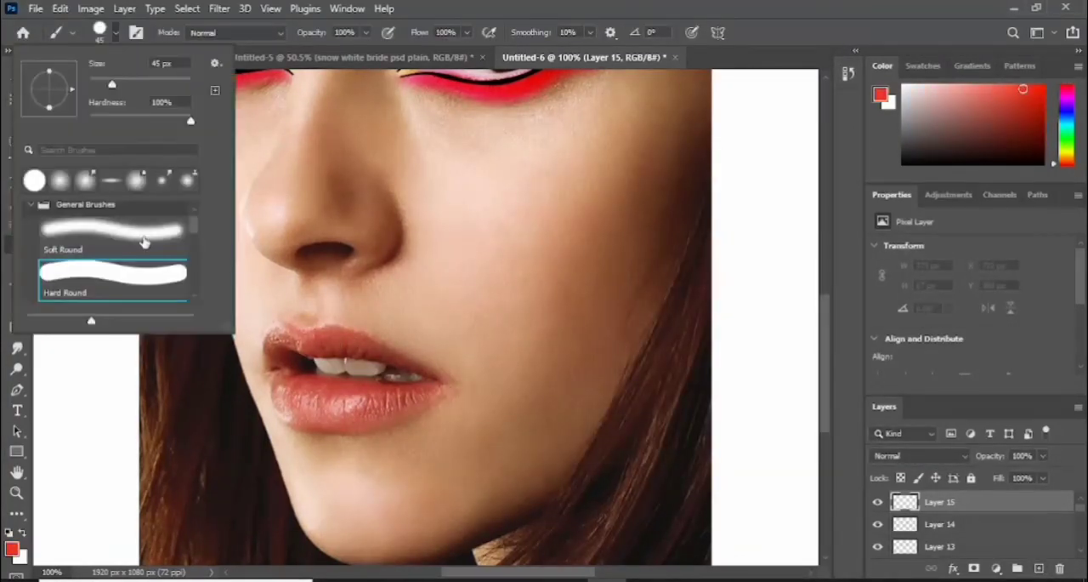
click(145, 239)
click(313, 342)
mouse_move(313, 342)
mouse_down()
mouse_move(352, 345)
mouse_move(275, 341)
mouse_move(378, 344)
mouse_up()
key(bracketleft)
mouse_move(282, 380)
mouse_down()
mouse_move(359, 394)
mouse_move(284, 400)
mouse_move(417, 394)
mouse_move(359, 425)
mouse_move(300, 417)
mouse_move(299, 396)
mouse_move(403, 395)
mouse_up()
mouse_move(373, 348)
mouse_down()
mouse_move(410, 365)
mouse_move(320, 350)
mouse_move(286, 366)
mouse_up()
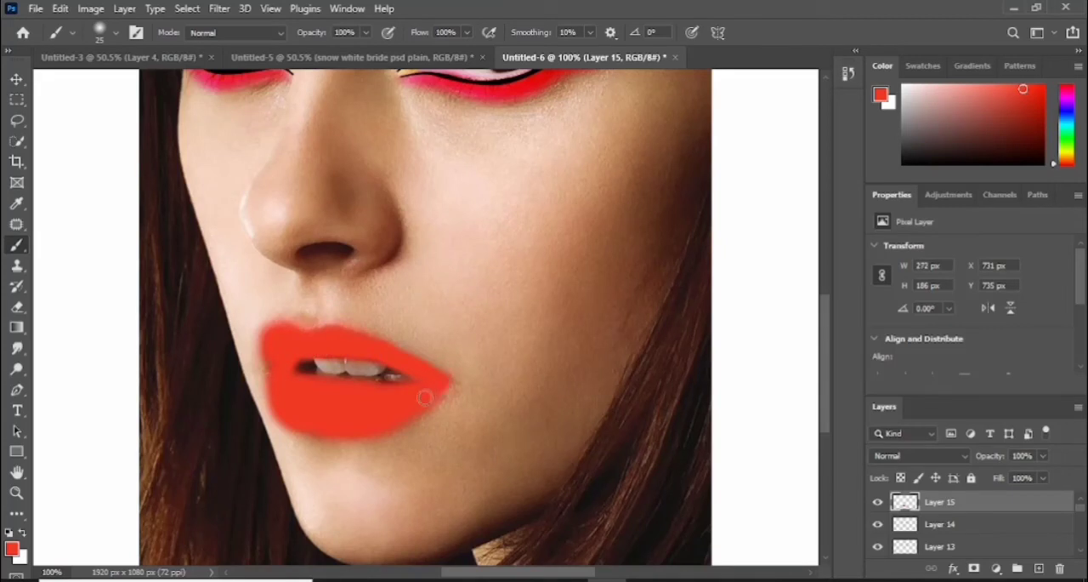
- Set the red lip layer to Soft Light blending and erase the color spilling past the lip edges with a 40 px Eraser
click(965, 458)
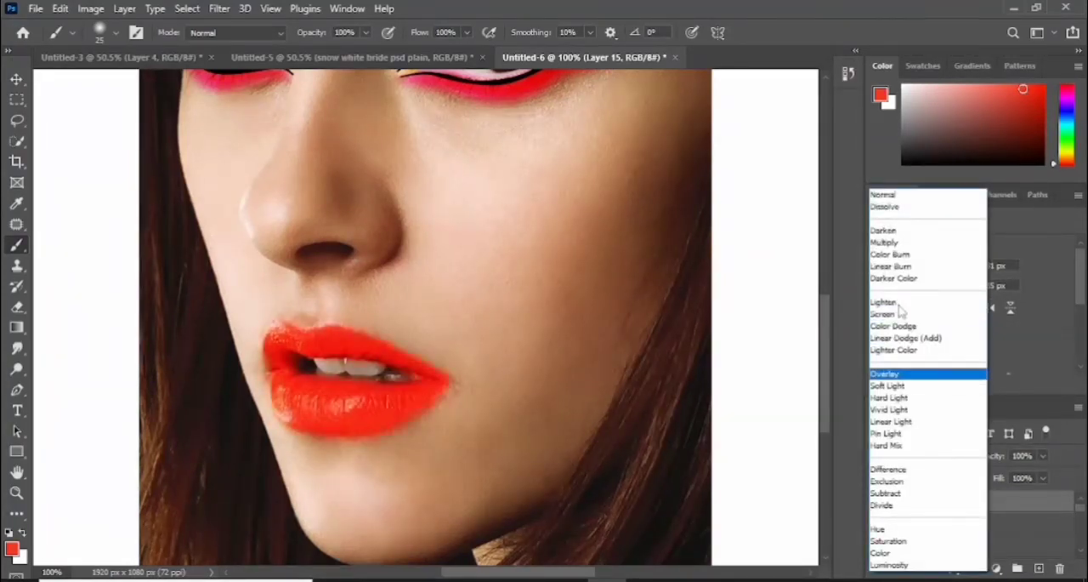
click(904, 379)
key(ctrl+0)
click(949, 458)
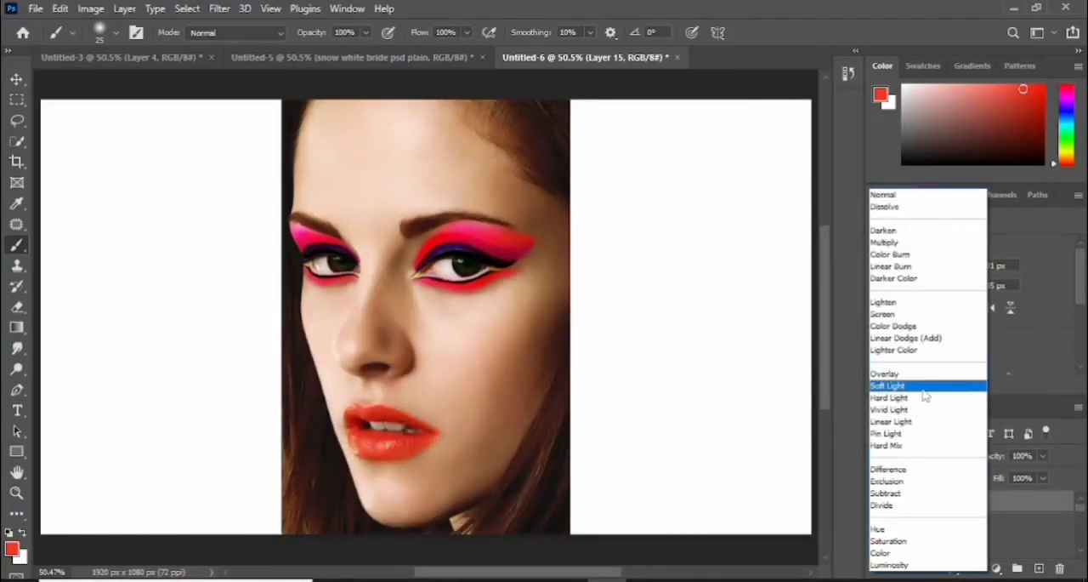
click(923, 388)
key(ctrl+plus)
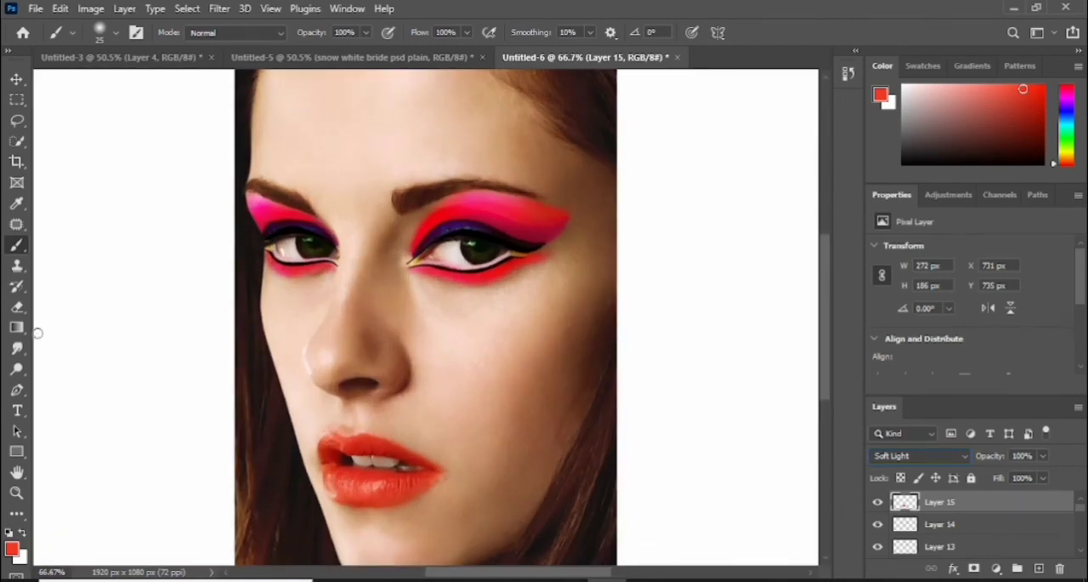
key(e)
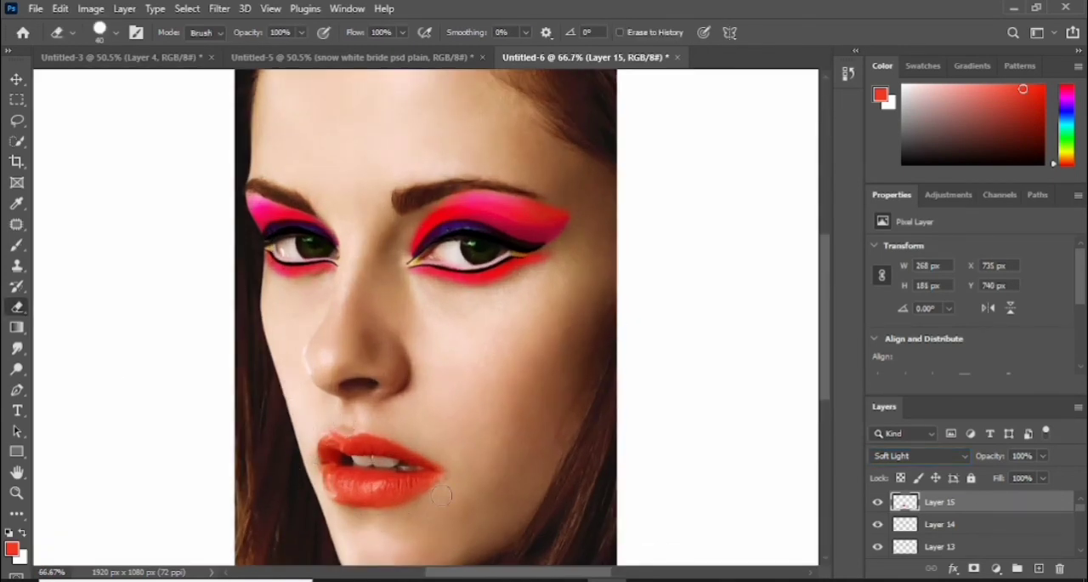
- Stamp all visible layers into a new top layer and open it in the Camera Raw Filter
key(ctrl+shift+alt+e)
key(ctrl+0)
click(220, 9)
click(255, 130)
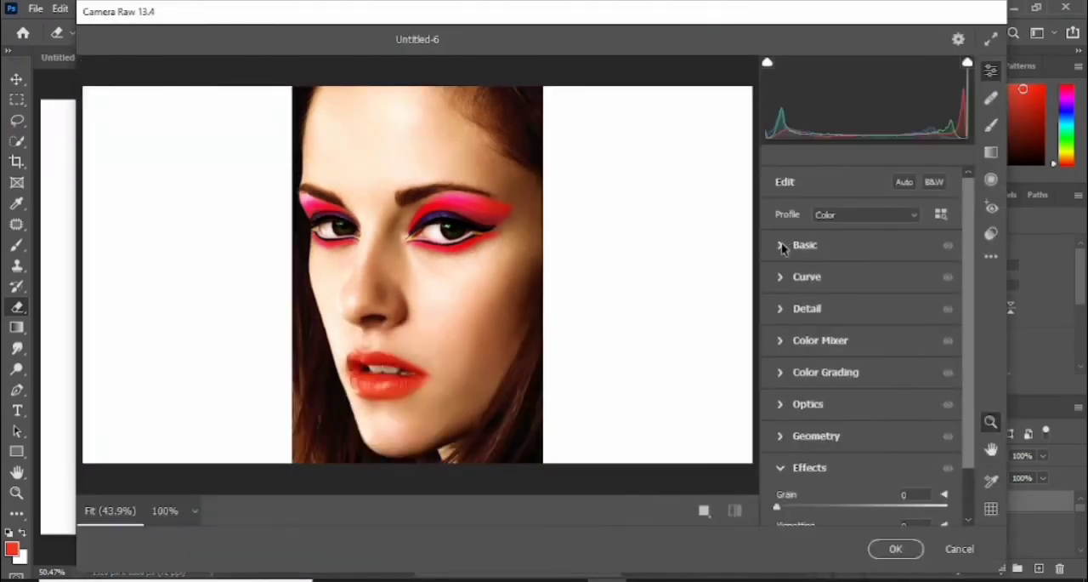
- Set Exposure to +0.20, Contrast +21, Highlights +5, Shadows +8, Whites +13, Clarity -5, Dehaze +8 and Vibrance +3
click(780, 246)
drag(861, 245, 877, 272)
drag(861, 307, 866, 356)
drag(862, 378, 873, 403)
drag(968, 366, 970, 408)
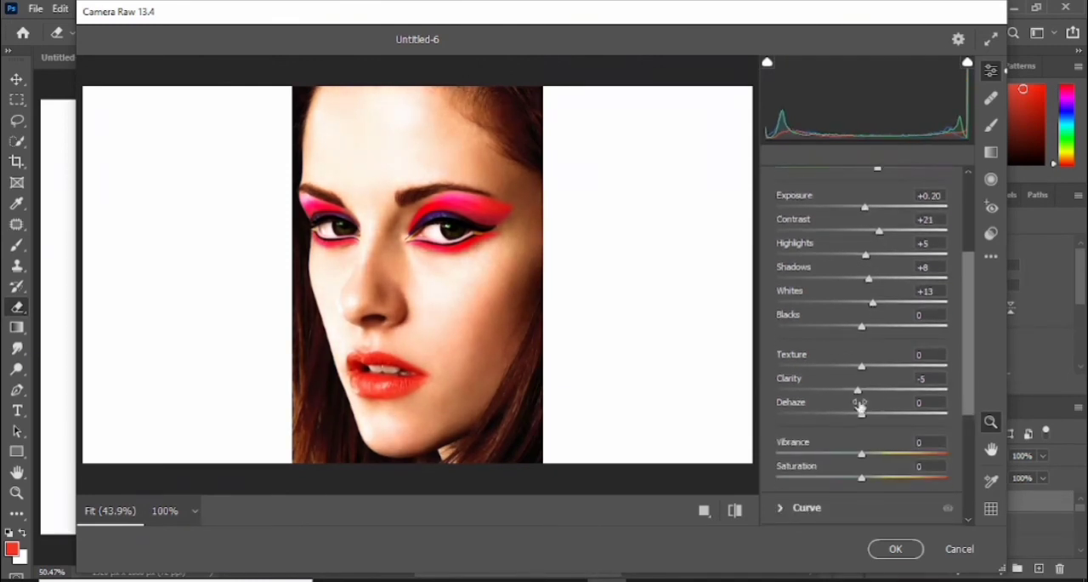
drag(861, 454, 864, 455)
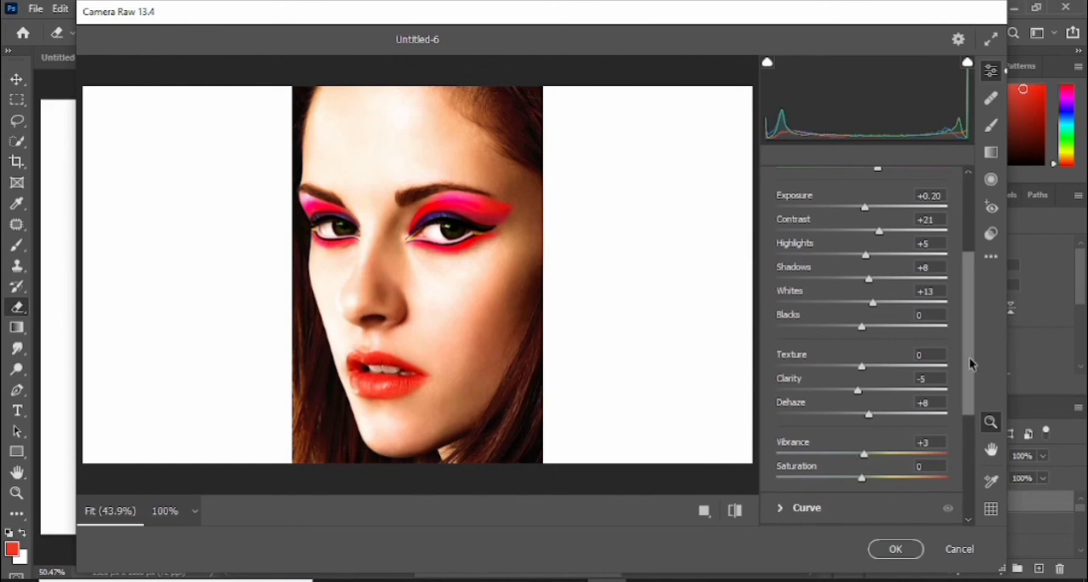
- Set the Color Mixer hues to Reds -1, Oranges -15, Yellows -4, Greens -4, Aquas -1, Purples -1 and Magentas +2, and apply the filter
scroll(971, 374, down, 8)
mouse_move(873, 311)
mouse_down()
mouse_move(848, 311)
mouse_move(862, 314)
mouse_up()
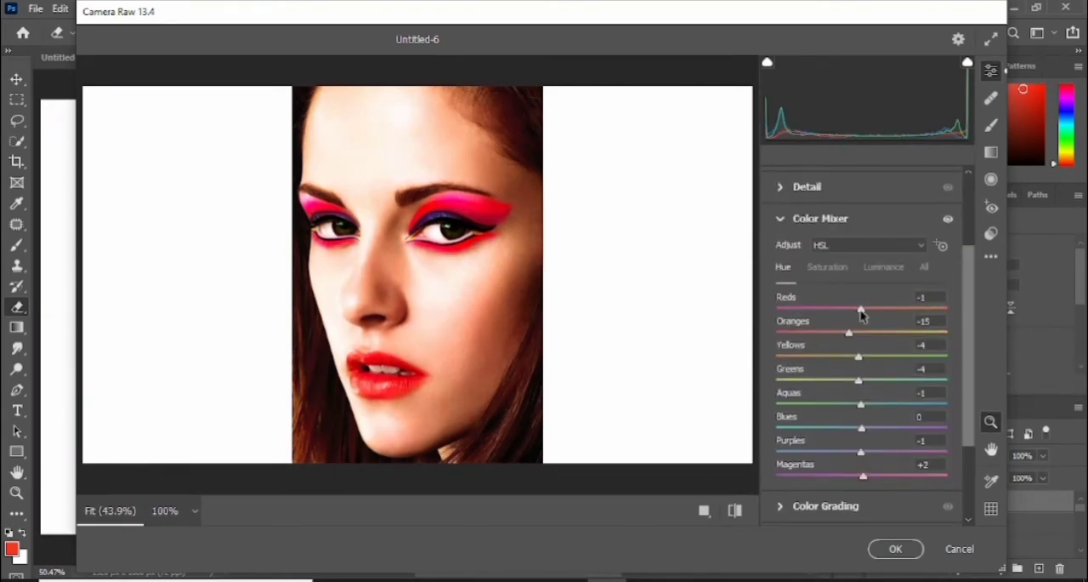
scroll(971, 430, down, 3)
click(895, 548)
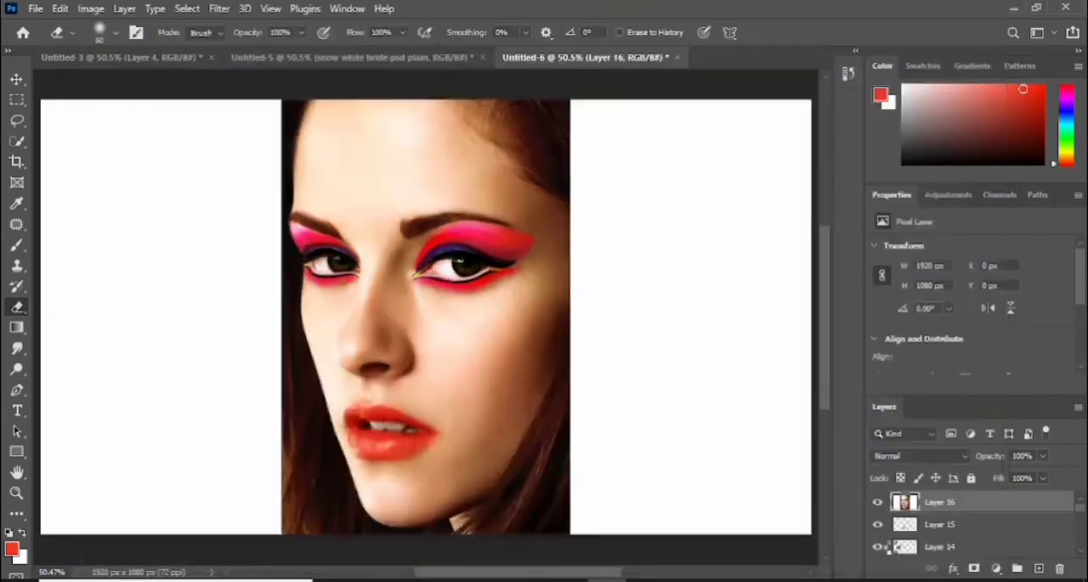
- Toggle the visibility of the merged Camera Raw layer to compare the portrait before and after the color adjustments
click(877, 504)
click(877, 505)
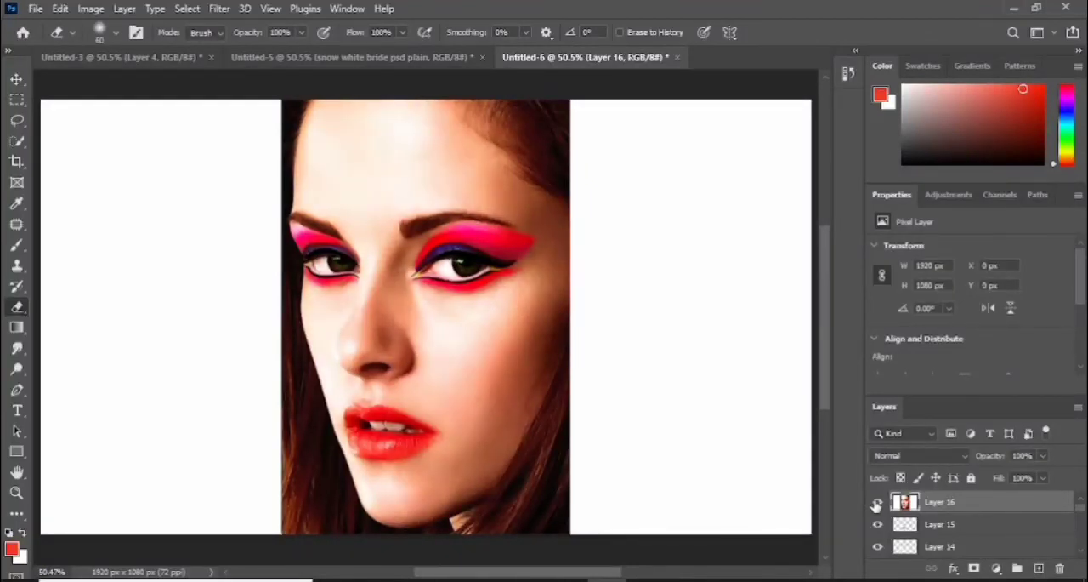
click(876, 504)
click(877, 504)
click(876, 504)
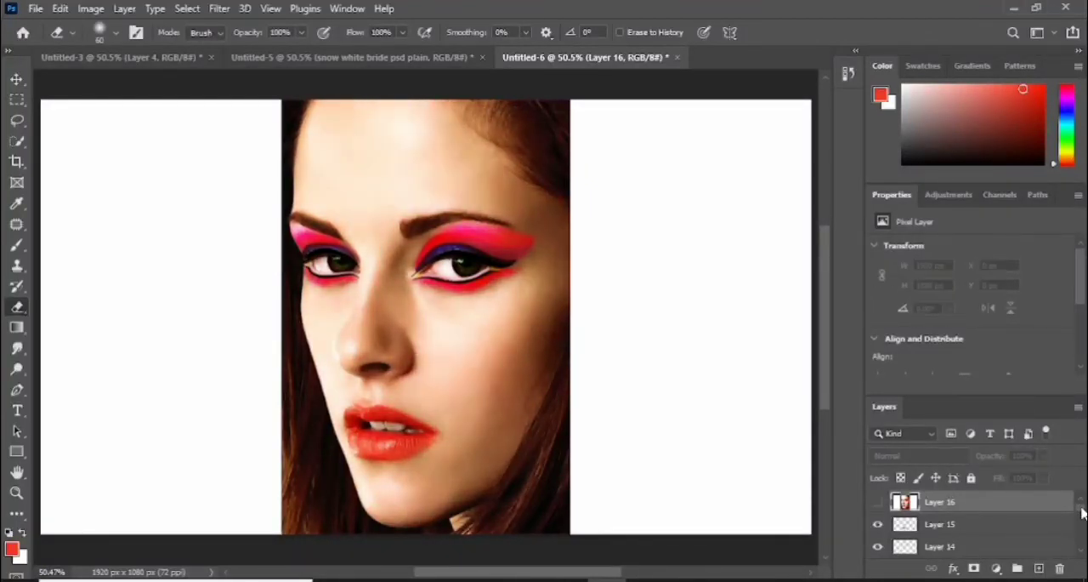